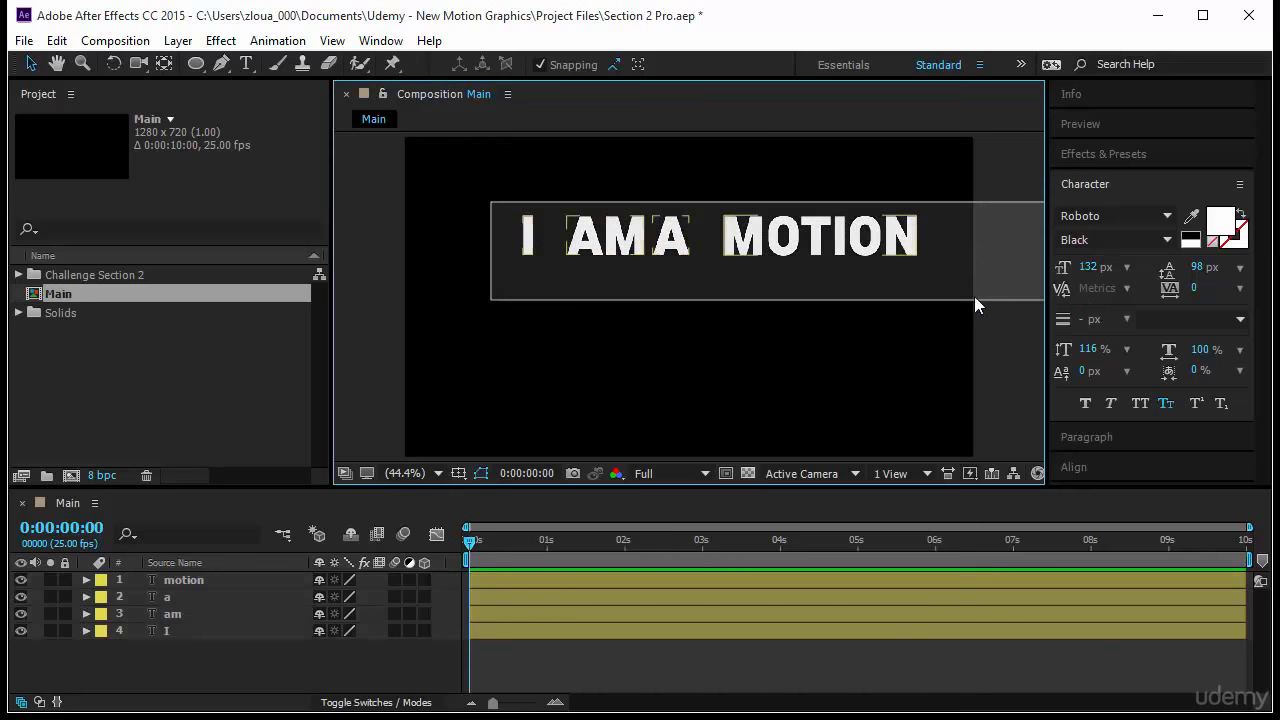
Move the four text layers of the "I AM A MOTION" line down together to just above the composition's centre
{"action": "left_click", "coordinate": [580, 305]}
{"action": "mouse_move", "coordinate": [590, 242]}
{"action": "left_mouse_down"}
{"action": "mouse_move", "coordinate": [565, 240]}
{"action": "mouse_move", "coordinate": [576, 242]}
{"action": "left_mouse_up"}
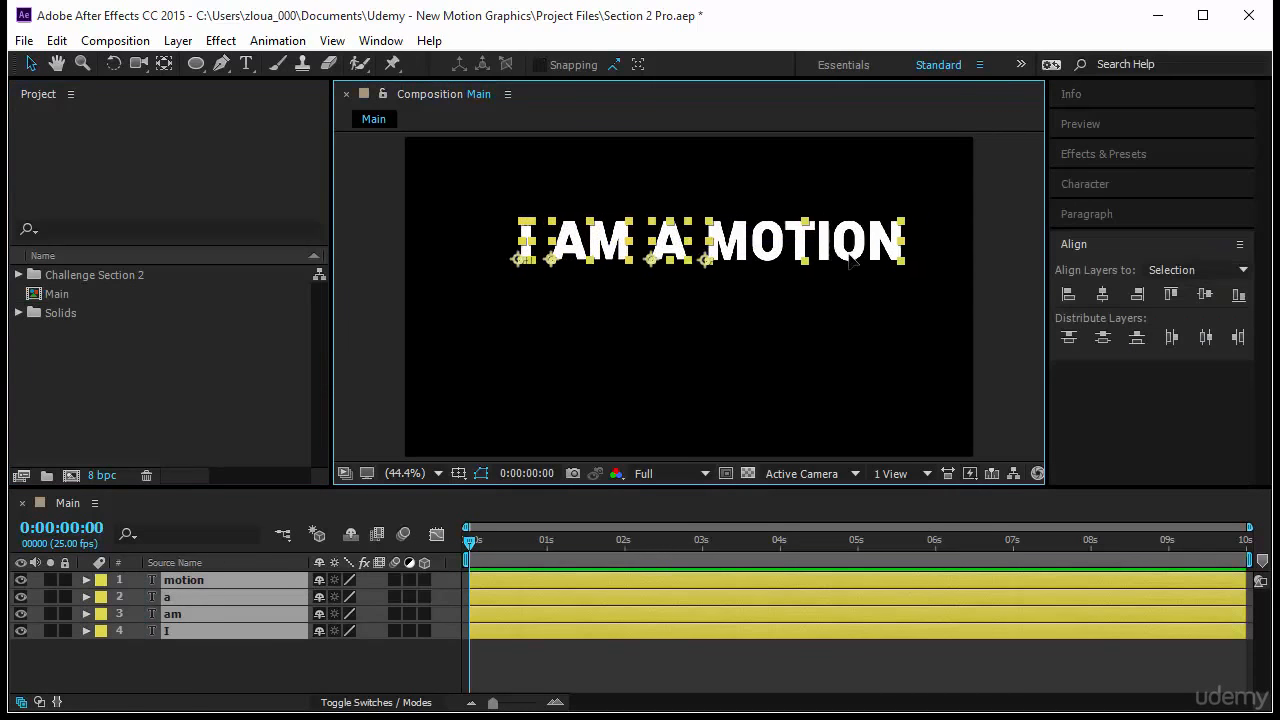
{"action": "left_click_drag", "start_coordinate": [852, 258], "coordinate": [844, 298]}
{"action": "left_click", "coordinate": [926, 288]}
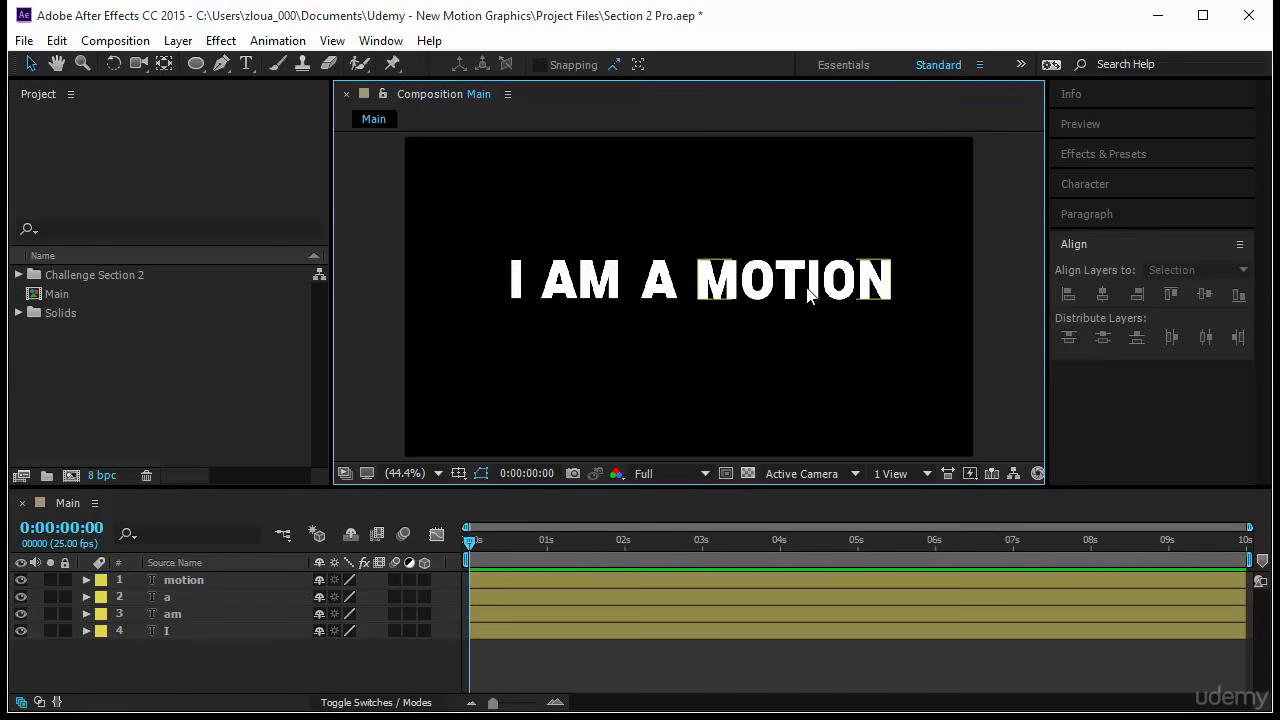
Duplicate the "A" and "MOTION" text layers and place the copies as a second line beneath the first
{"action": "left_click", "coordinate": [712, 285]}
{"action": "left_click", "coordinate": [660, 285], "text": "shift"}
{"action": "key", "text": "ctrl+d"}
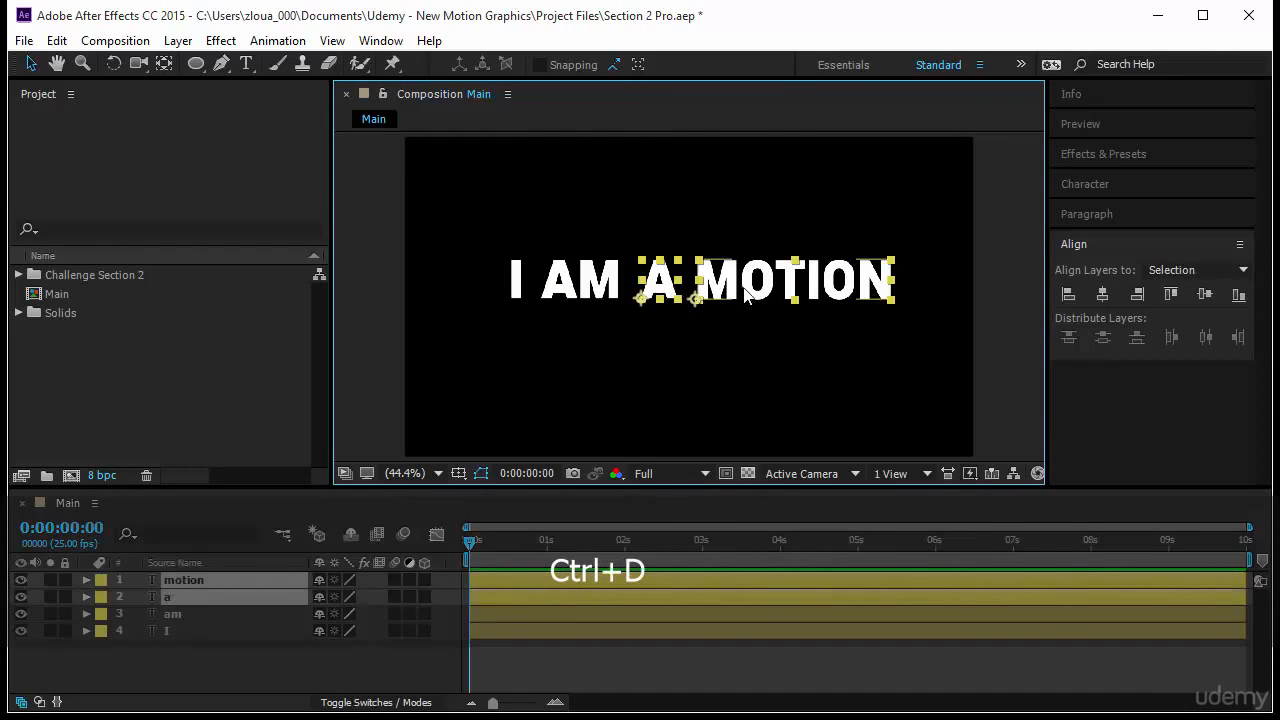
{"action": "left_click_drag", "start_coordinate": [758, 287], "coordinate": [688, 345]}
{"action": "left_click", "coordinate": [666, 368]}
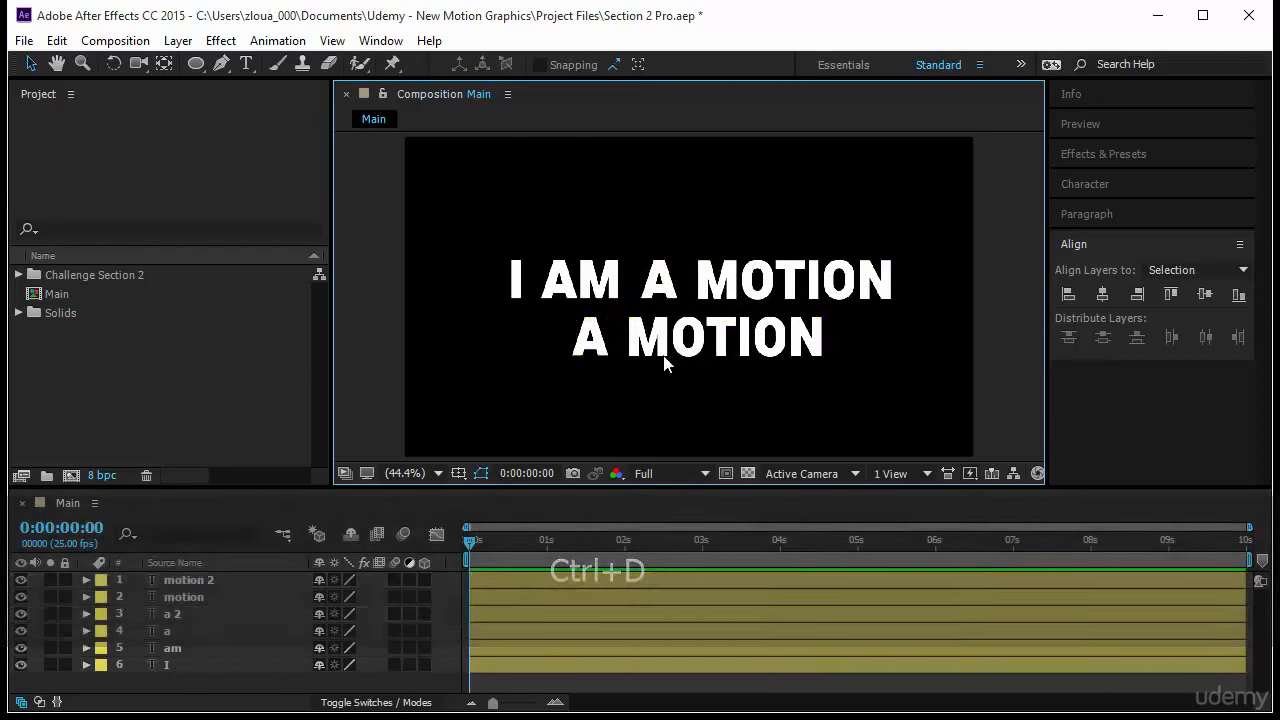
Replace the text of the duplicated "A" layer in the second line with "grahics"
{"action": "double_click", "coordinate": [592, 346]}
{"action": "type", "text": "grah"}
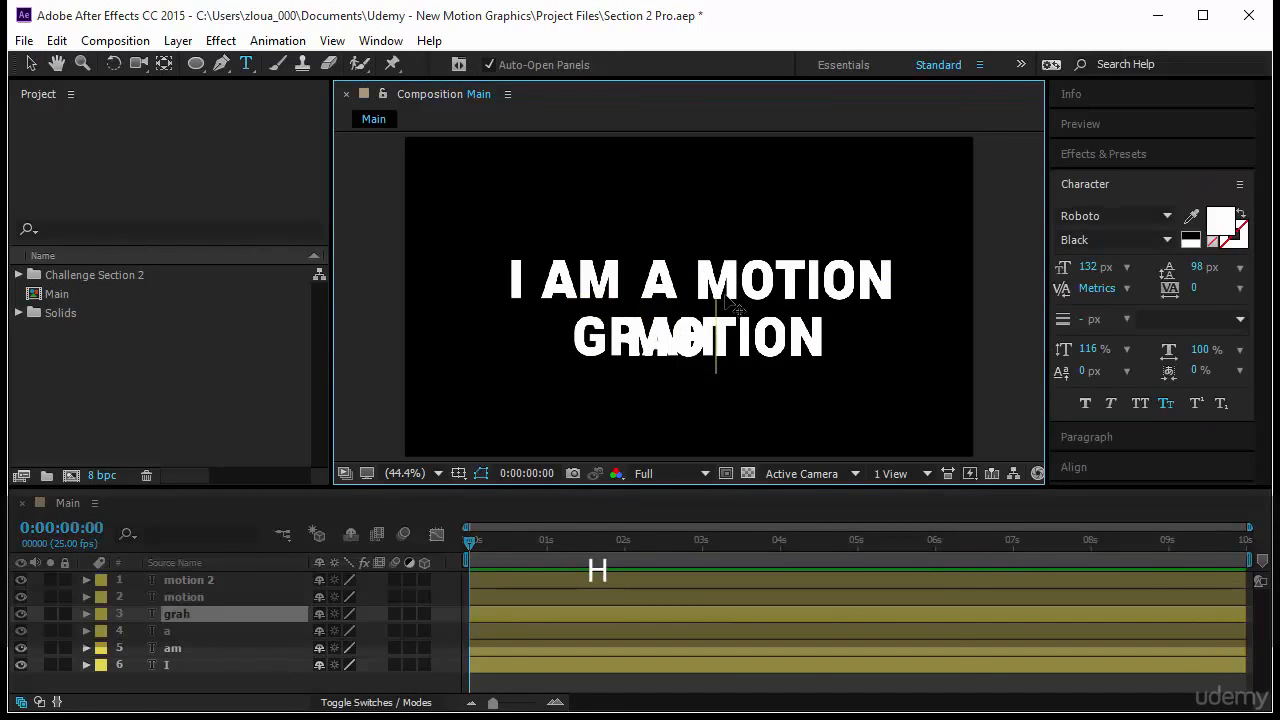
{"action": "type", "text": "ics"}
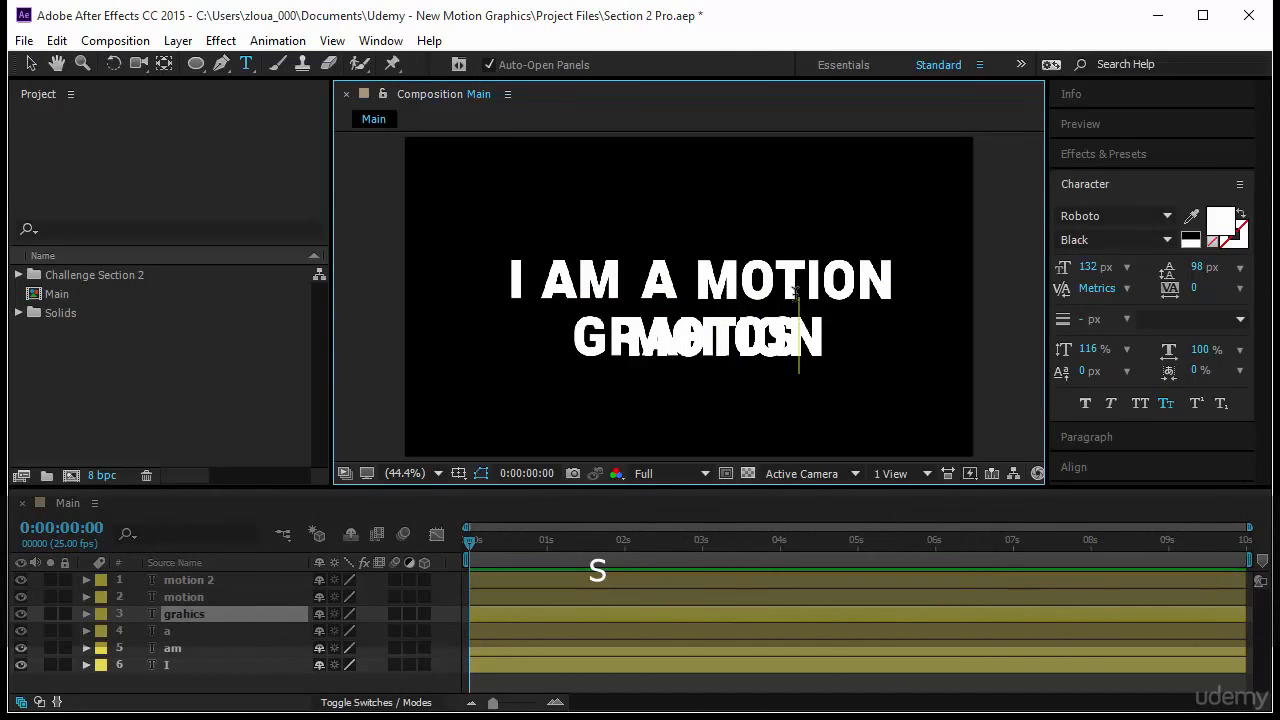
{"action": "left_click", "coordinate": [185, 612]}
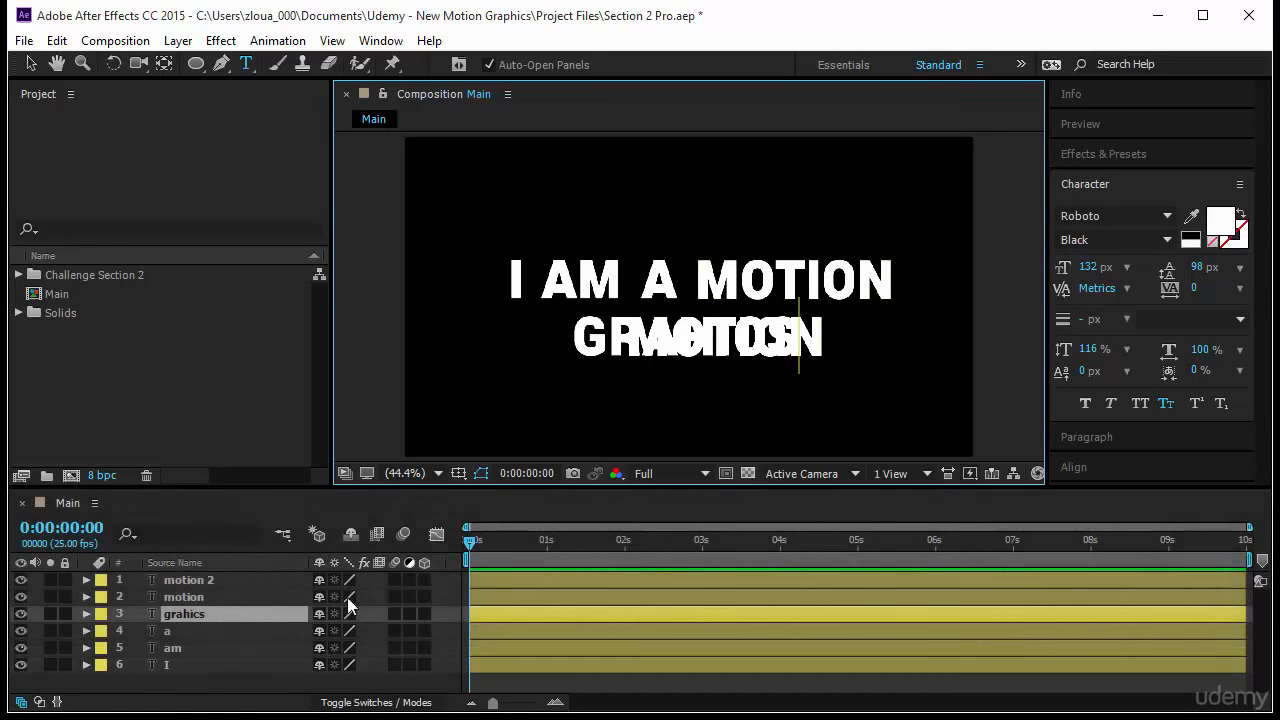
{"action": "key", "text": "ctrl+Return"}
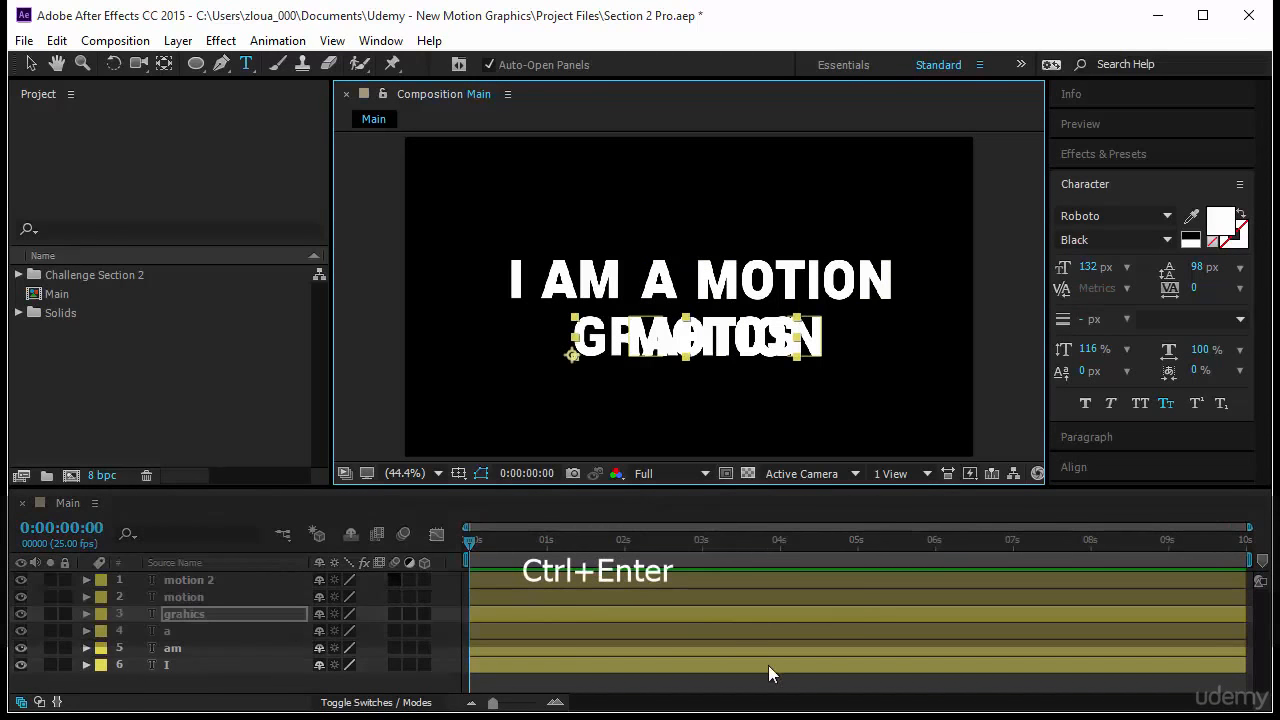
Separate the second line's words, with GRAHICS further left and the duplicated MOTION to its right
{"action": "key", "text": "ctrl+z"}
{"action": "key", "text": "ctrl+z"}
{"action": "key", "text": "ctrl+z"}
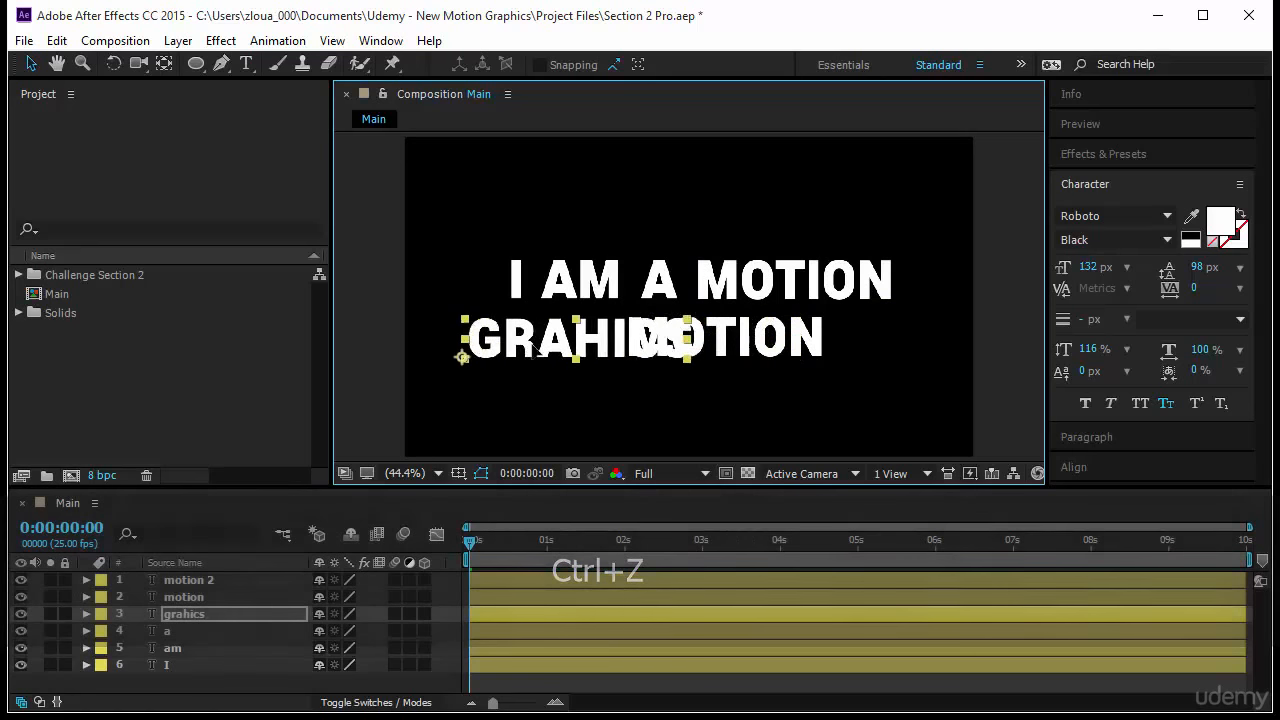
{"action": "key", "text": "ctrl+z"}
{"action": "left_click_drag", "start_coordinate": [738, 340], "coordinate": [822, 358]}
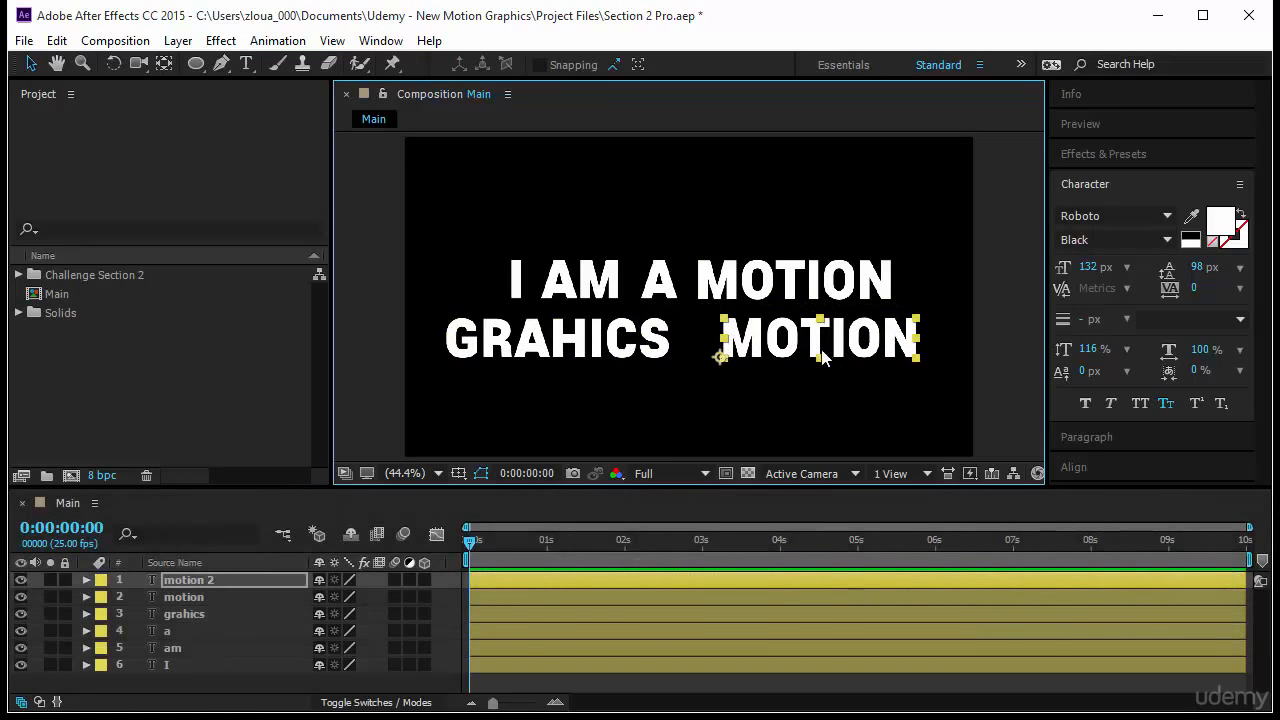
Replace the text of the duplicated "MOTION" layer in the second line with "ARTIST"
{"action": "double_click", "coordinate": [822, 358]}
{"action": "key", "text": "Caps_Lock"}
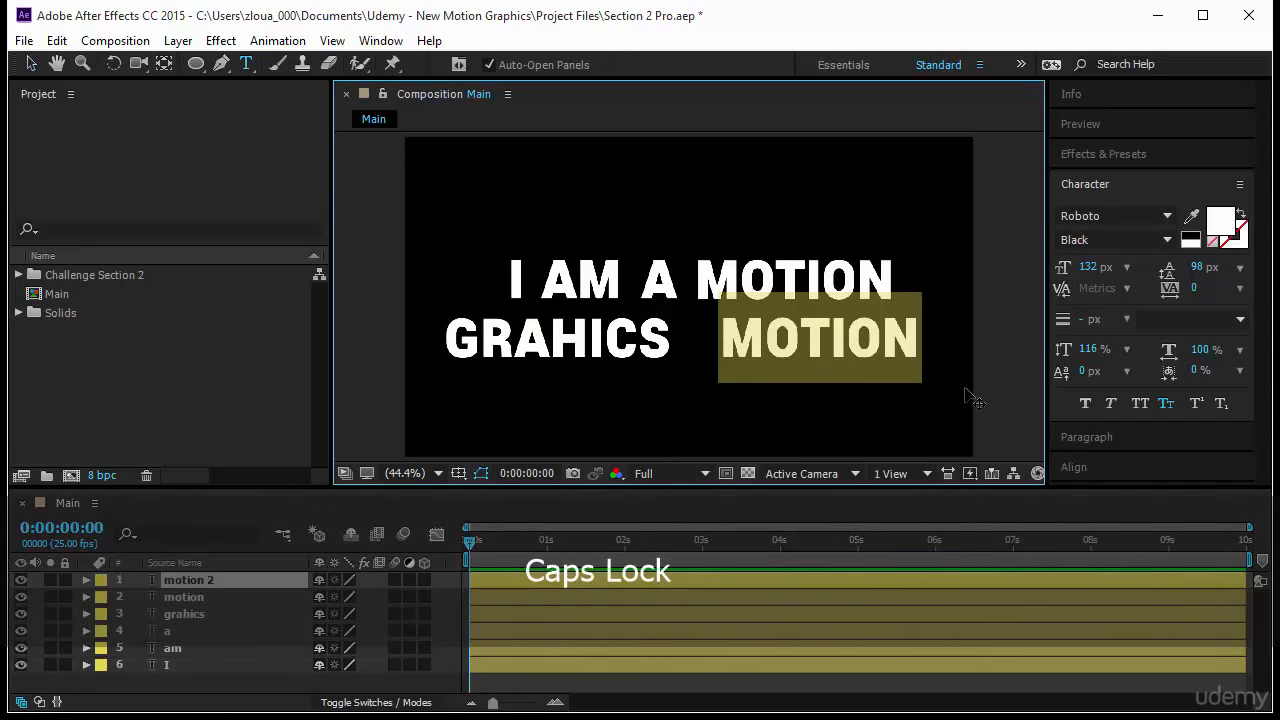
{"action": "type", "text": "ART"}
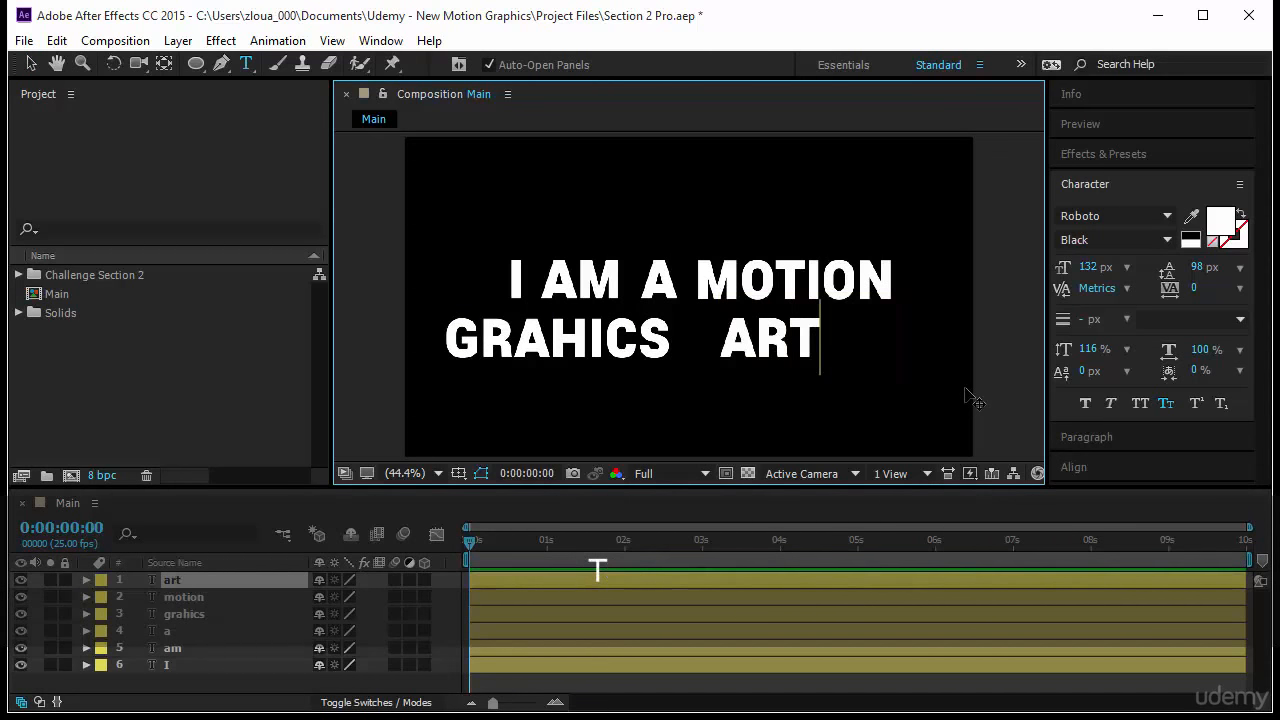
{"action": "type", "text": "IST"}
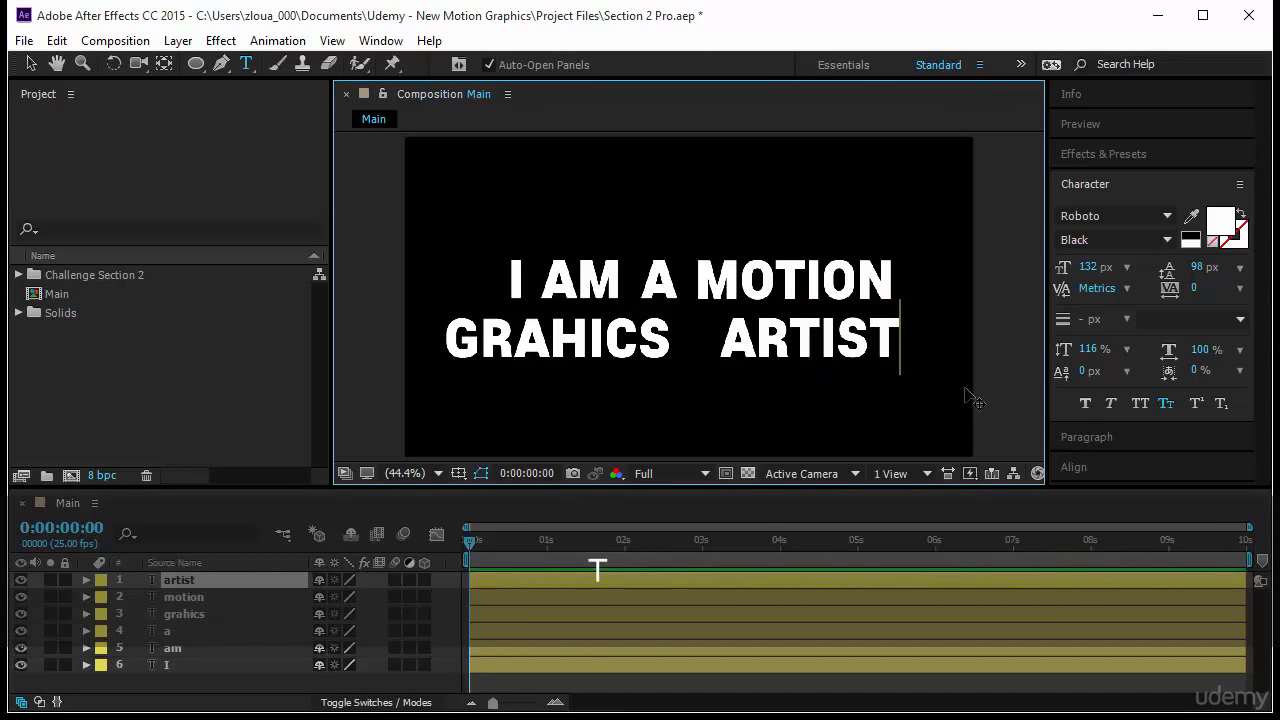
Bring GRAHICS and ARTIST close together and position them centred under the "I AM A MOTION" line
{"action": "left_click", "coordinate": [31, 65]}
{"action": "left_click", "coordinate": [632, 350]}
{"action": "left_click_drag", "start_coordinate": [632, 350], "coordinate": [665, 350]}
{"action": "left_click", "coordinate": [1073, 467]}
{"action": "left_click_drag", "start_coordinate": [810, 345], "coordinate": [800, 345]}
{"action": "left_click_drag", "start_coordinate": [735, 375], "coordinate": [415, 330]}
{"action": "left_click_drag", "start_coordinate": [832, 352], "coordinate": [849, 356]}
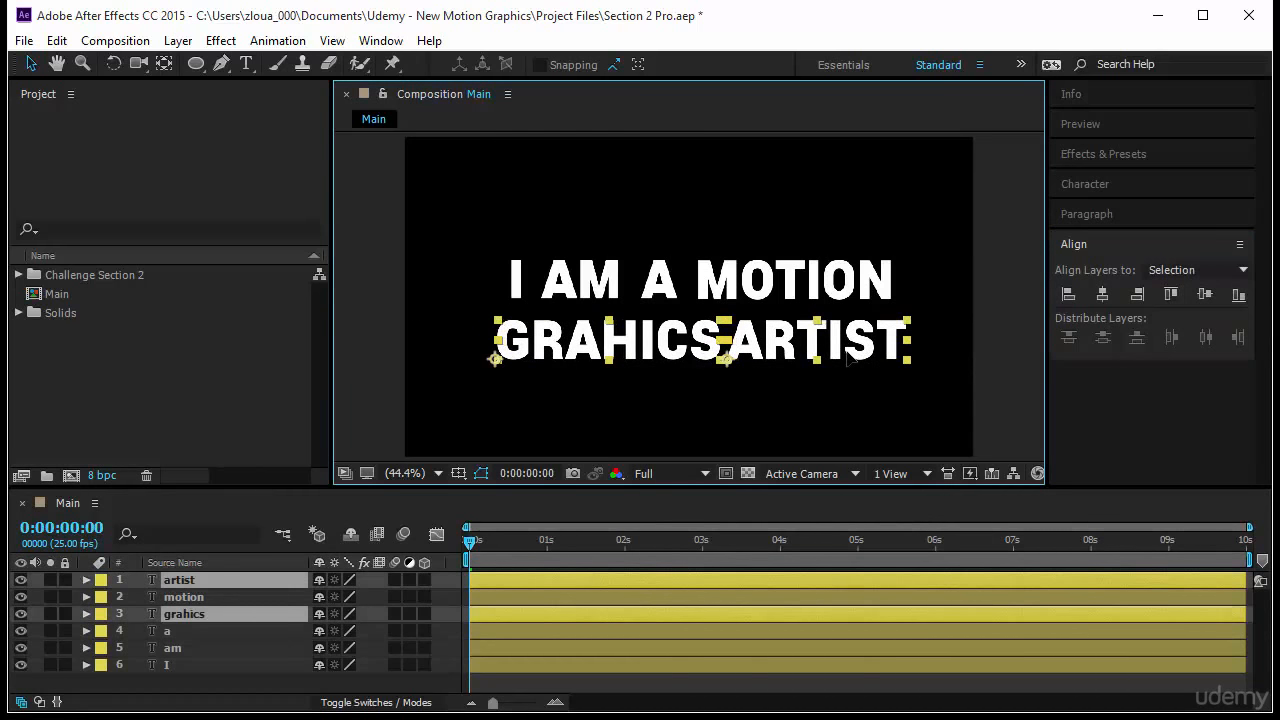
{"action": "left_click", "coordinate": [709, 227]}
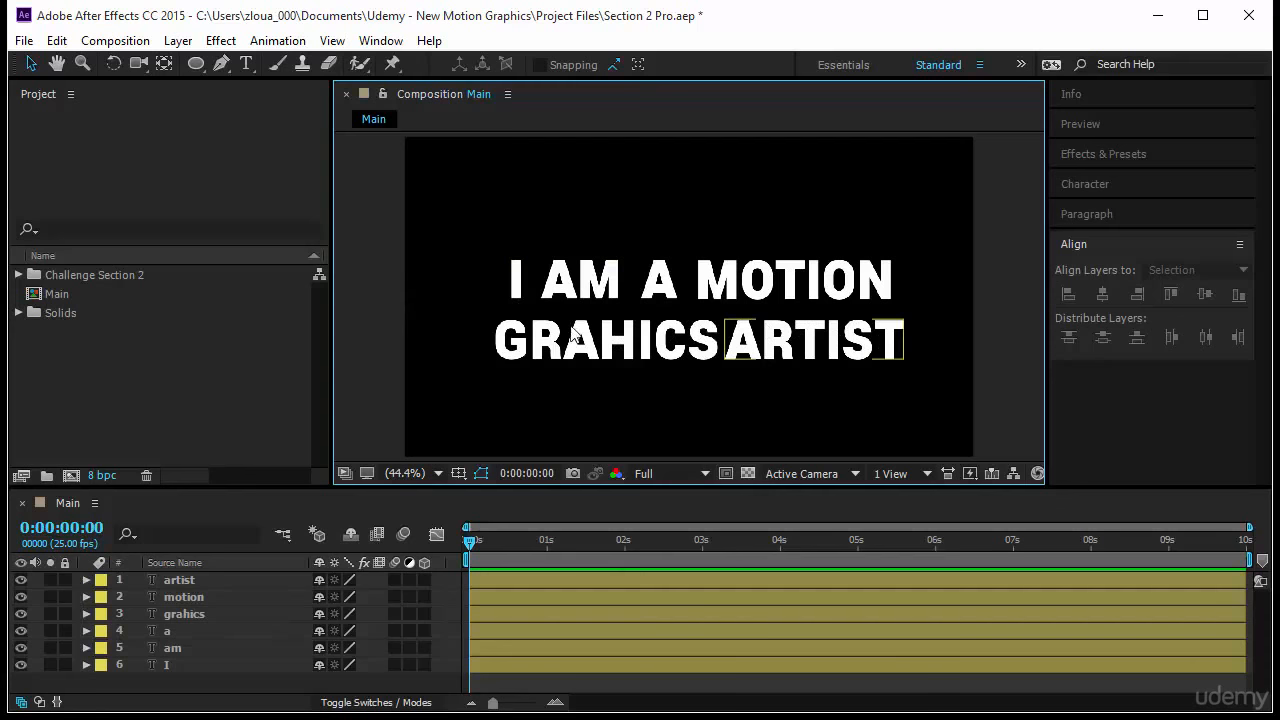
Create an orange solid of 1400 x 15 px and place it as a divider between the two text lines
{"action": "left_click", "coordinate": [178, 40]}
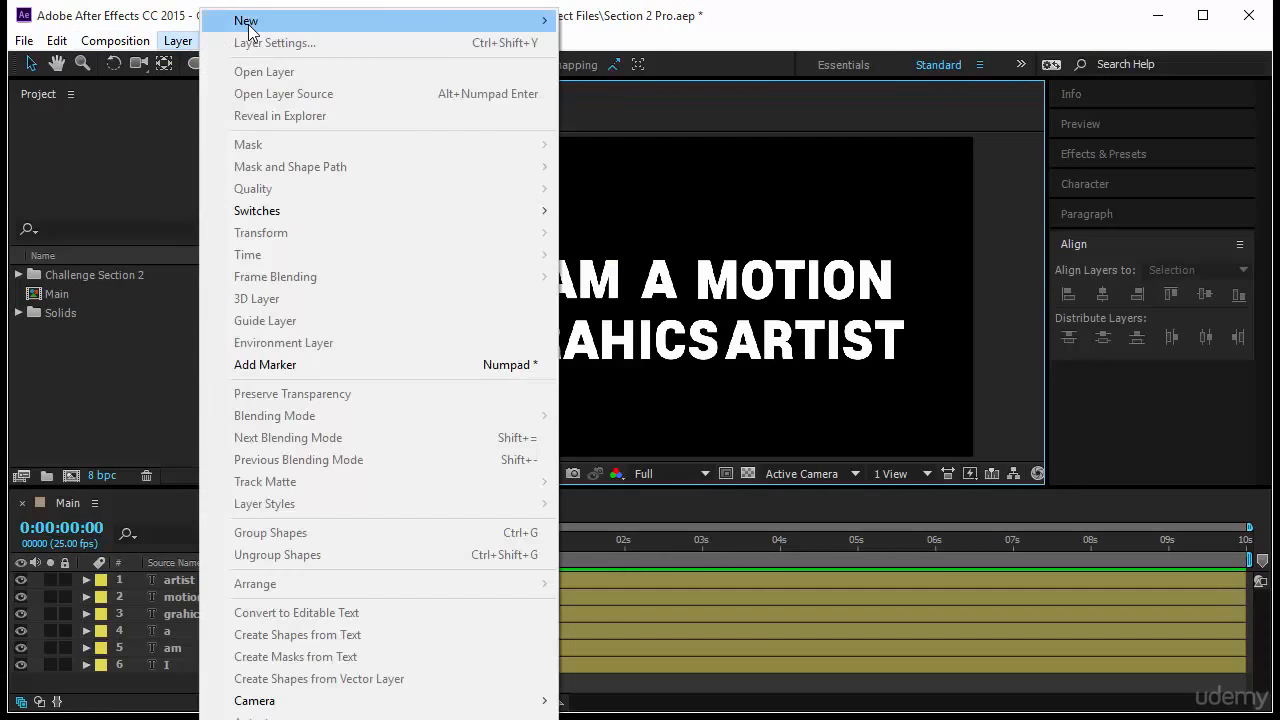
{"action": "mouse_move", "coordinate": [300, 20]}
{"action": "left_click", "coordinate": [662, 46]}
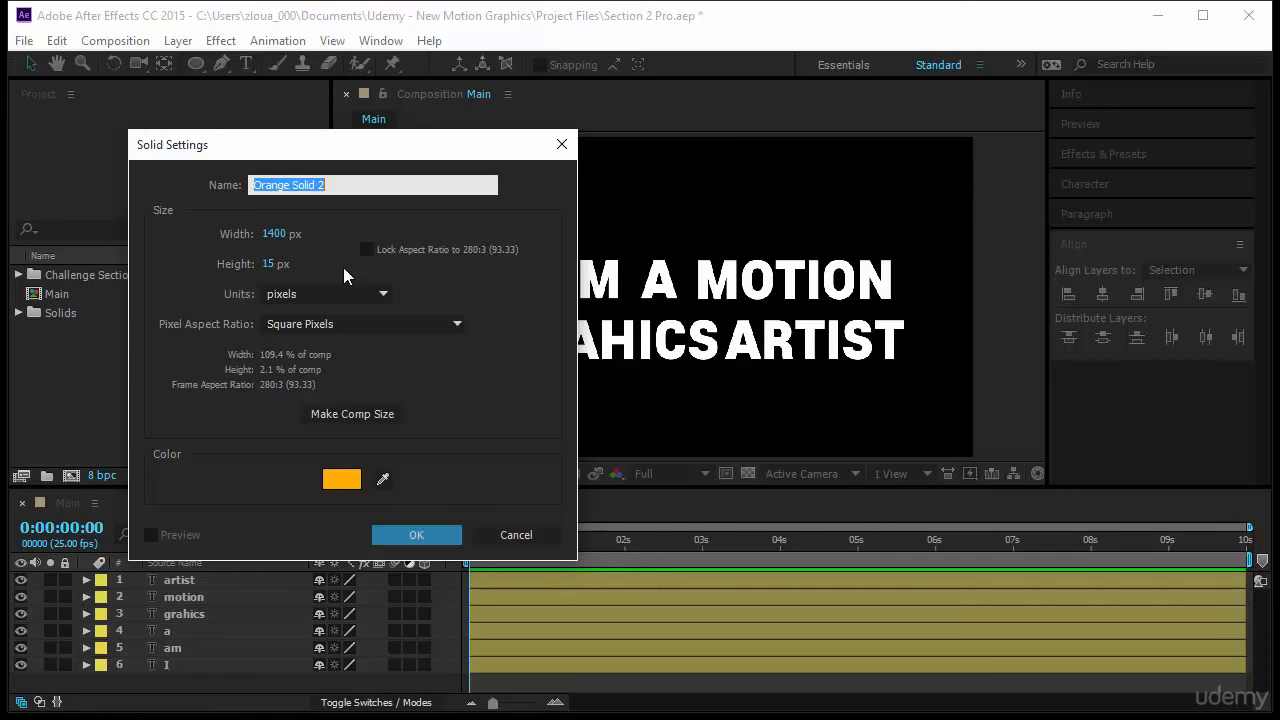
{"action": "left_click", "coordinate": [444, 534]}
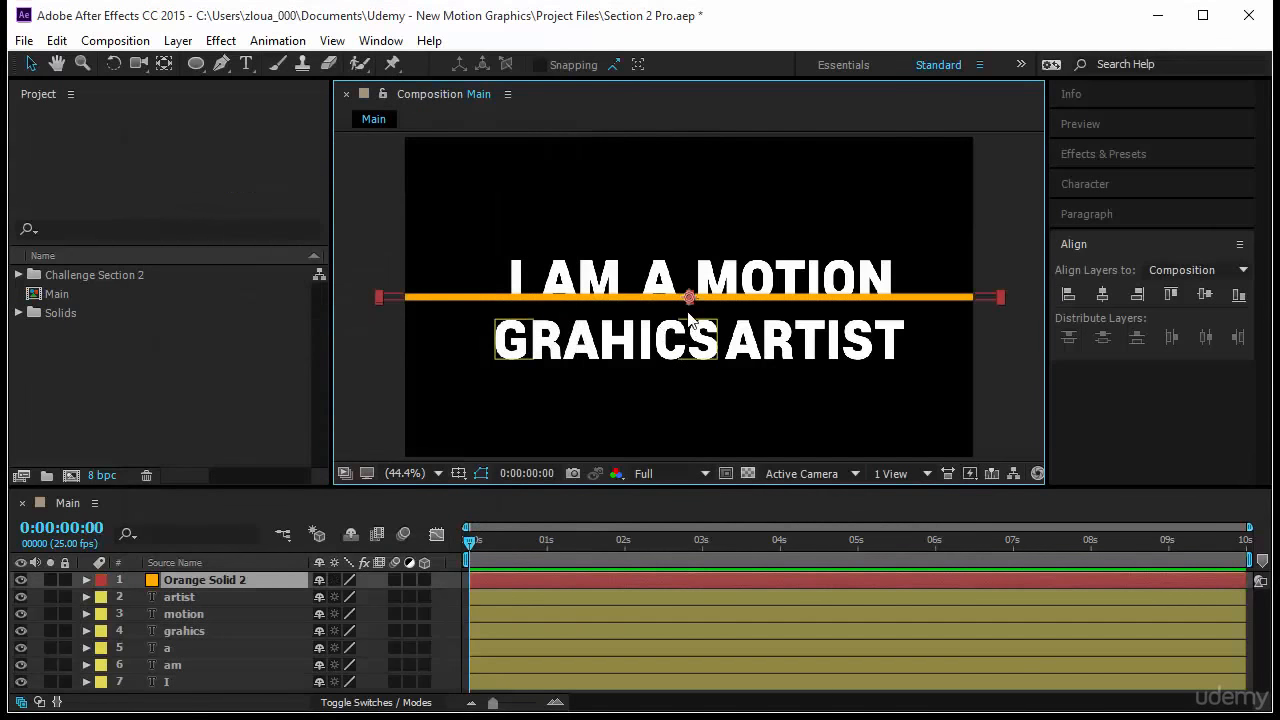
{"action": "left_click_drag", "start_coordinate": [689, 300], "coordinate": [689, 311]}
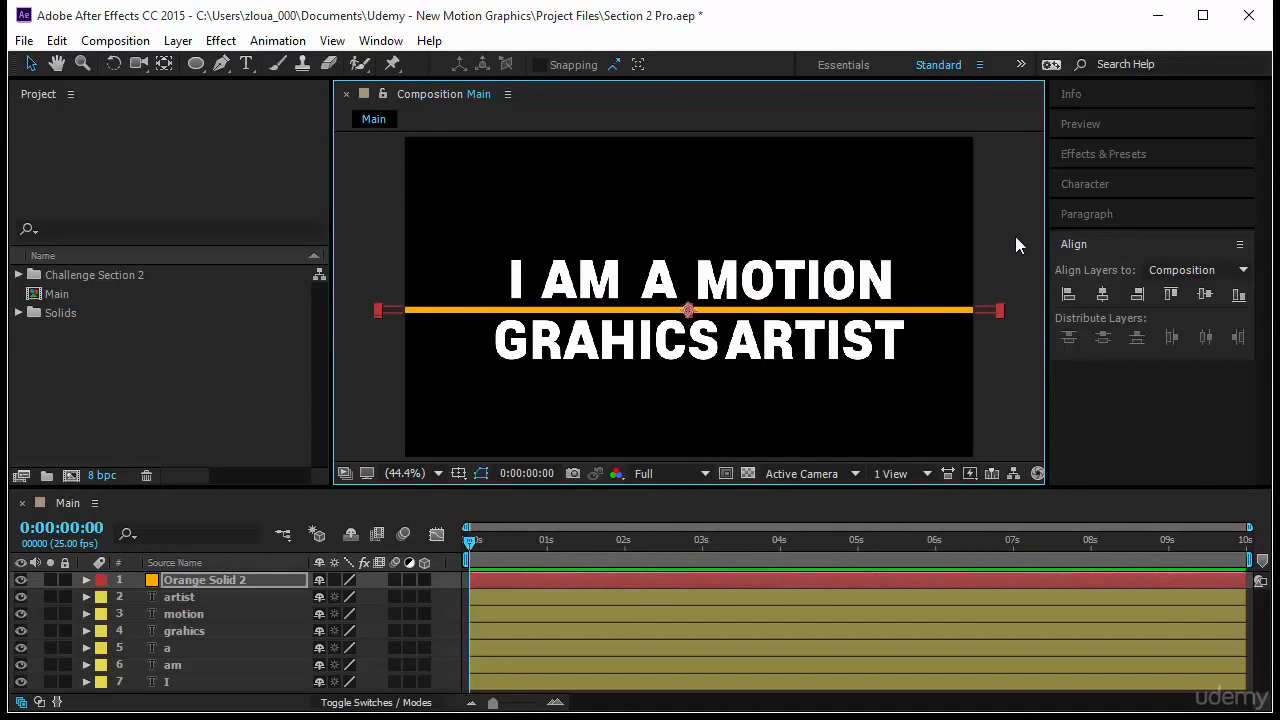
Pre-compose the I, am, a and motion layers into a new composition named "Pre-comp Motion" and open it
{"action": "left_click_drag", "start_coordinate": [463, 226], "coordinate": [912, 286]}
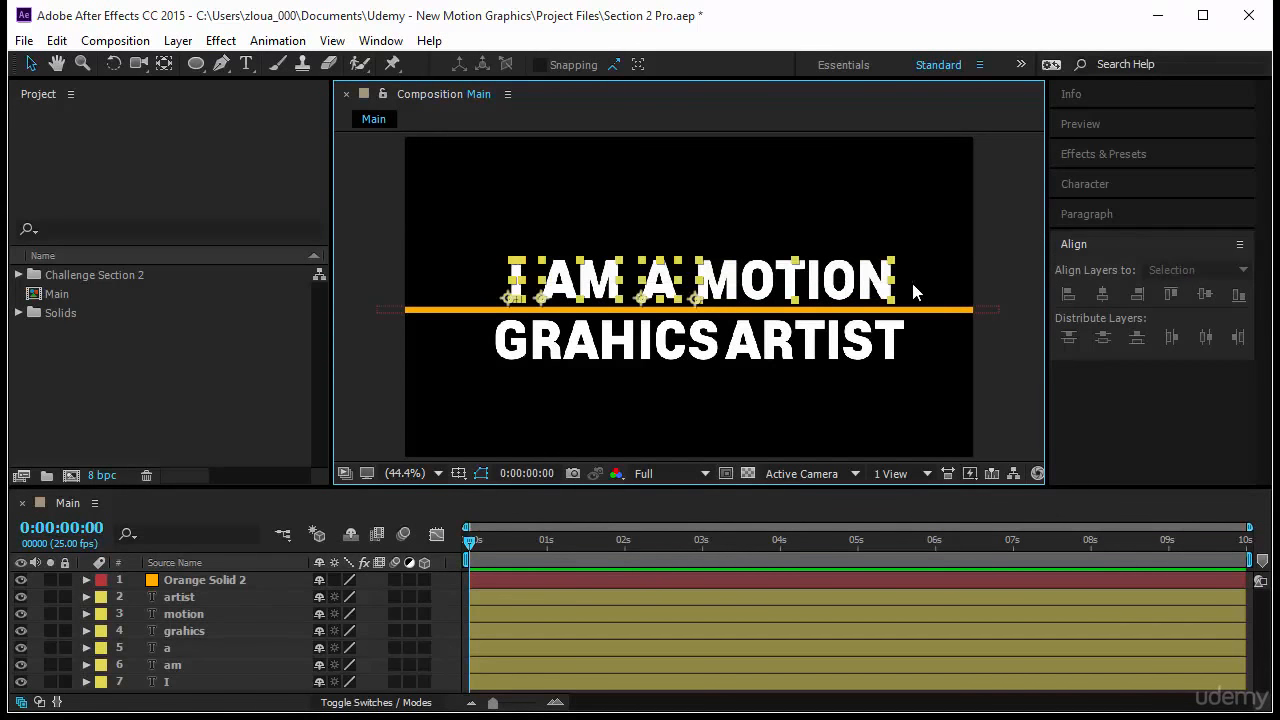
{"action": "right_click", "coordinate": [281, 645]}
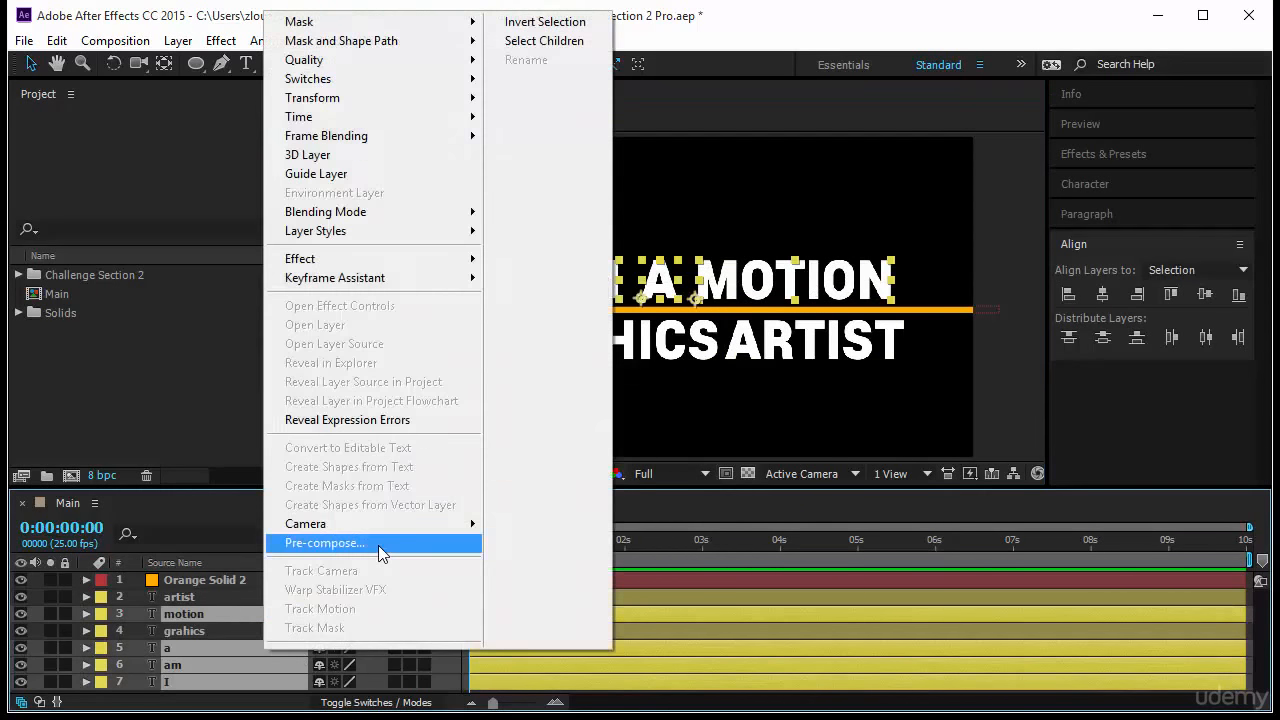
{"action": "left_click", "coordinate": [329, 537]}
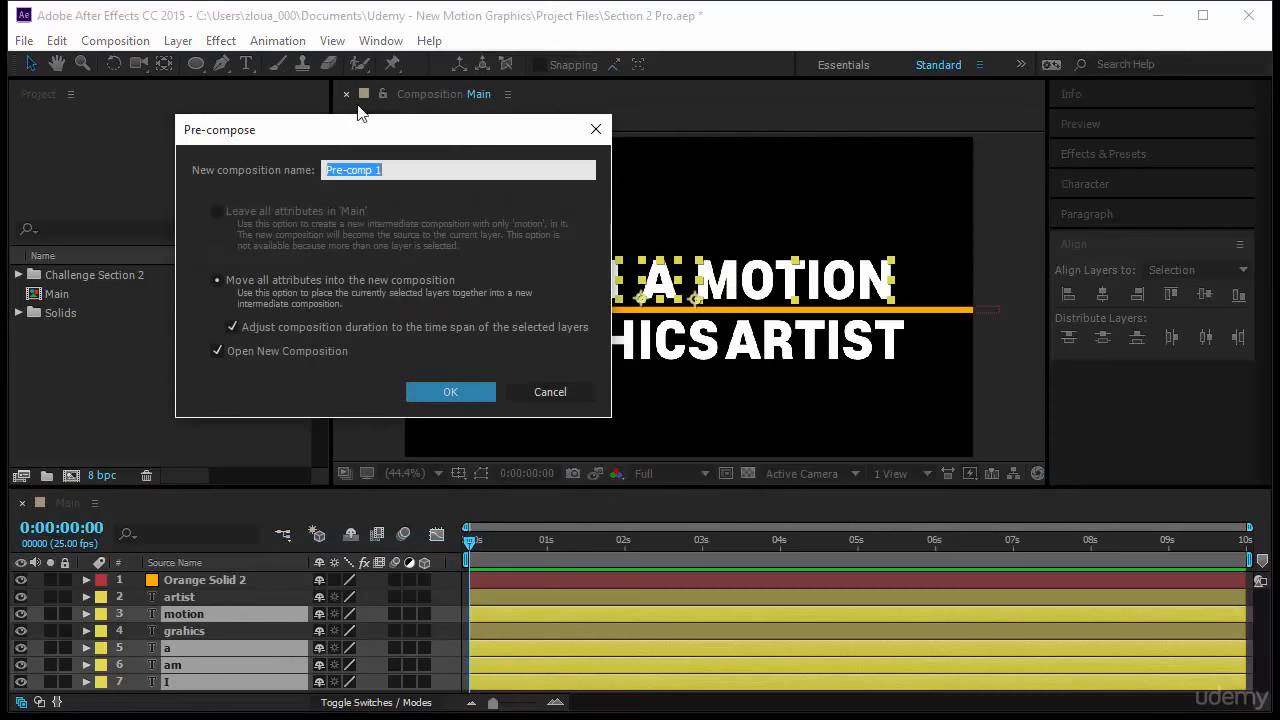
{"action": "left_click", "coordinate": [466, 172]}
{"action": "key", "text": "BackSpace"}
{"action": "type", "text": "M"}
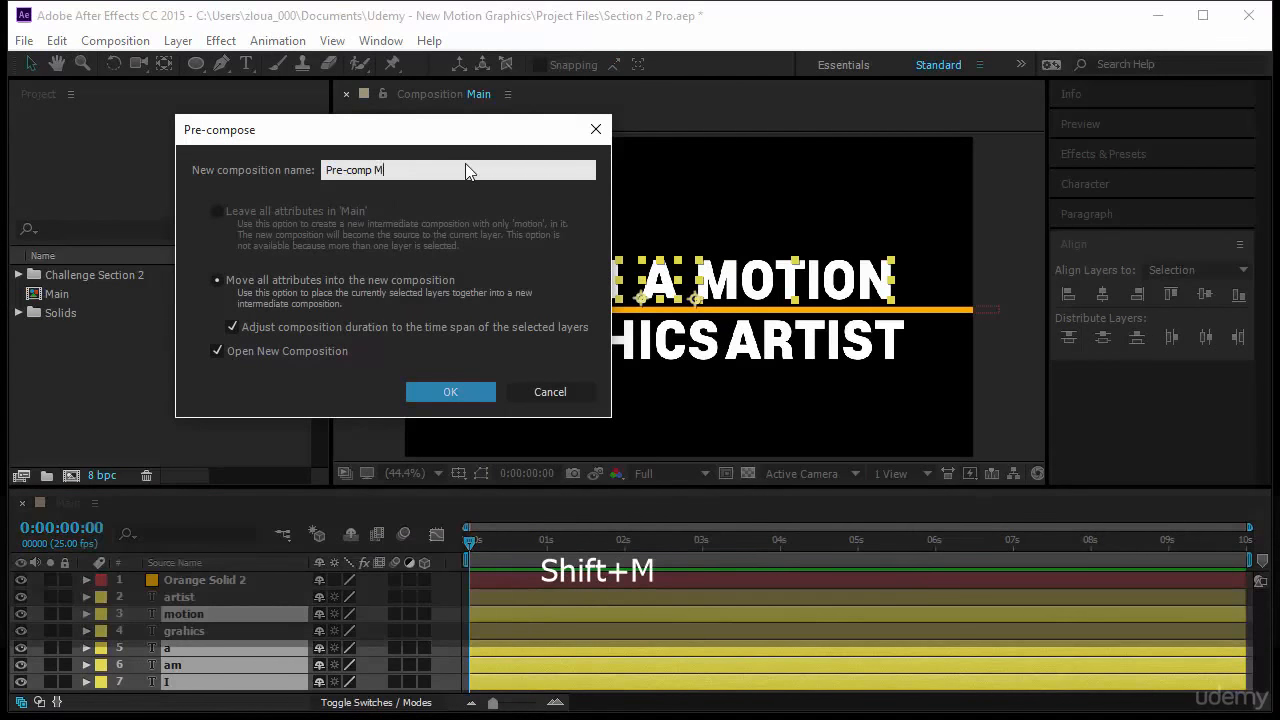
{"action": "type", "text": "otion"}
{"action": "key", "text": "Return"}
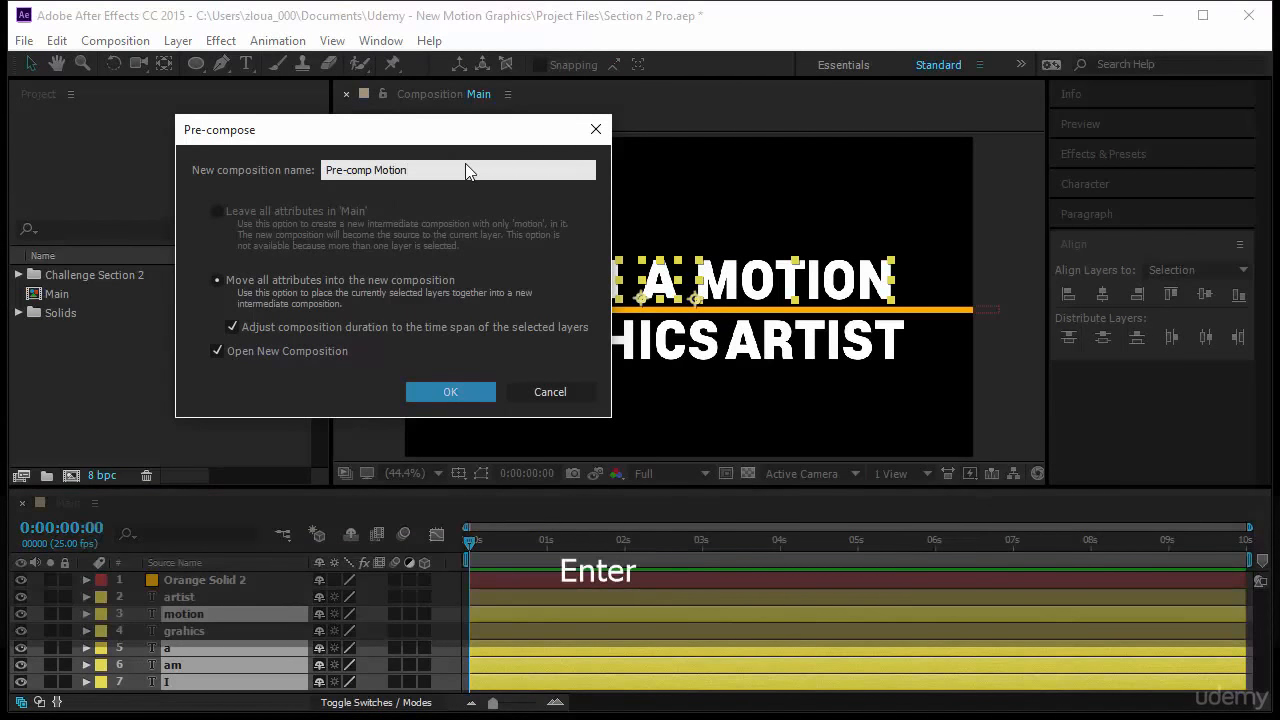
Draw a region of interest tightly around "I AM A MOTION" and crop the composition to it
{"action": "scroll", "coordinate": [688, 297], "scroll_direction": "up", "scroll_amount": 1}
{"action": "left_click", "coordinate": [726, 474]}
{"action": "left_click_drag", "start_coordinate": [479, 241], "coordinate": [922, 306]}
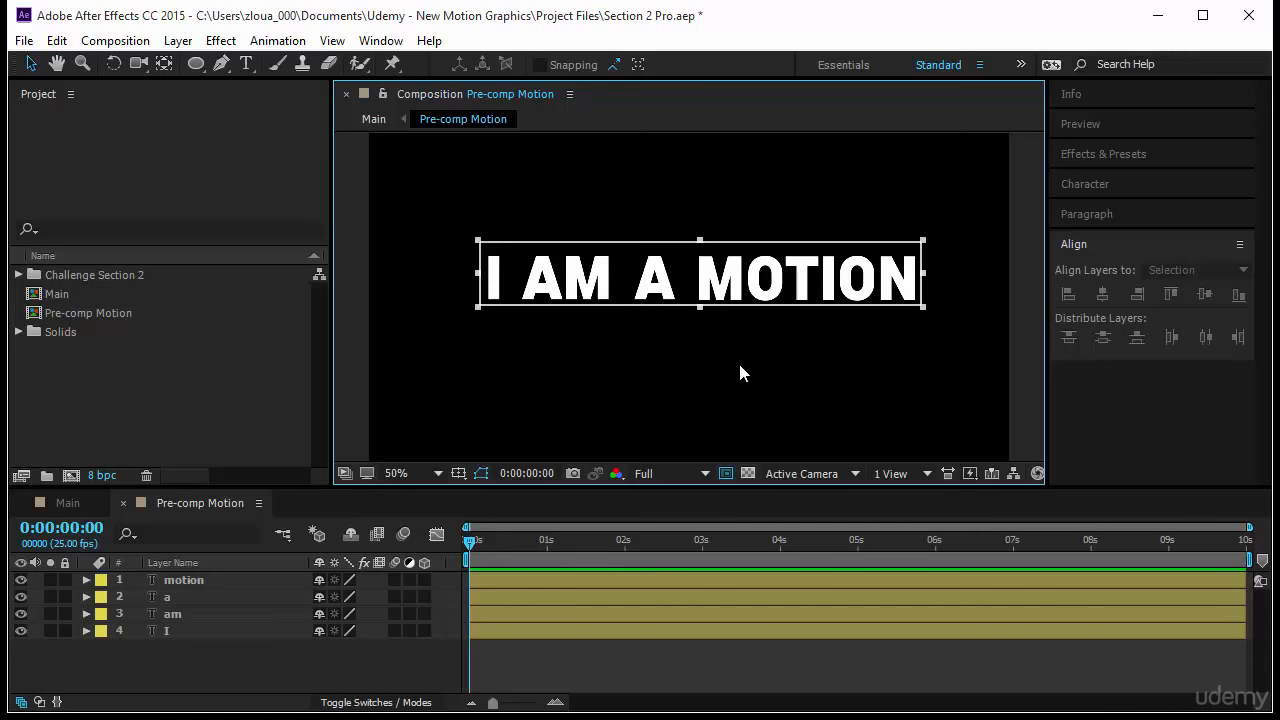
{"action": "left_click", "coordinate": [115, 40]}
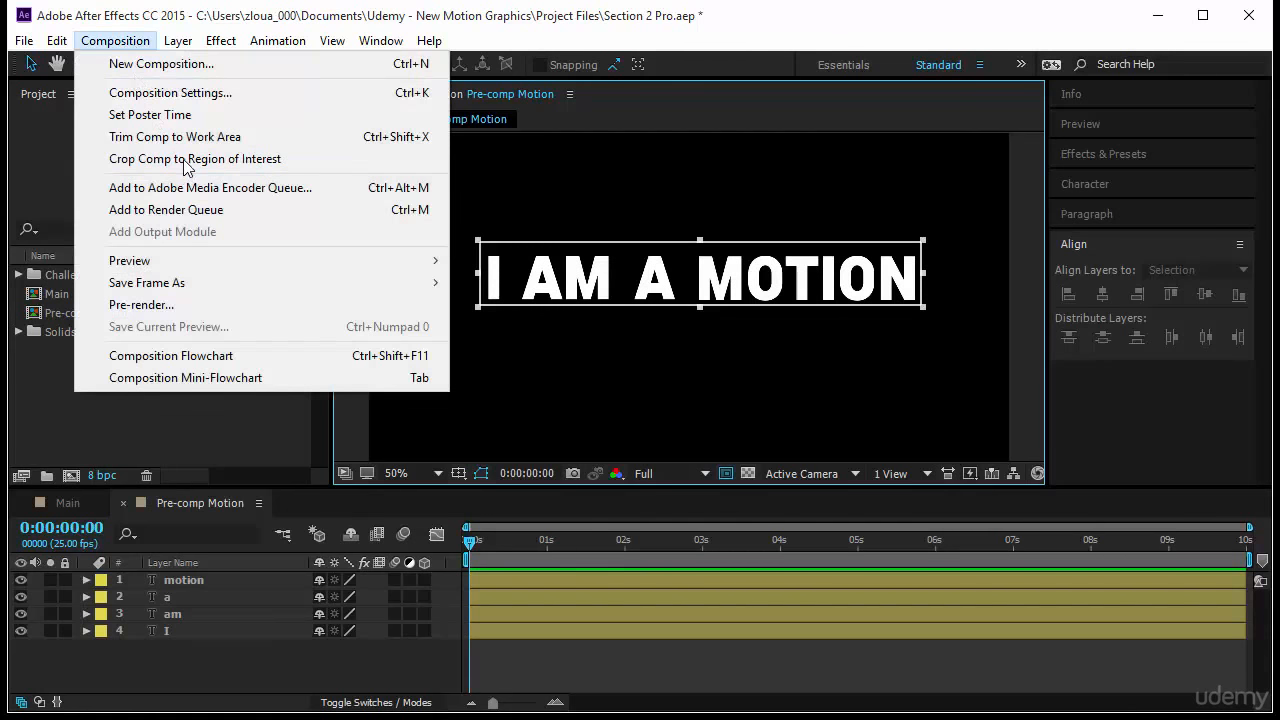
{"action": "left_click", "coordinate": [192, 159]}
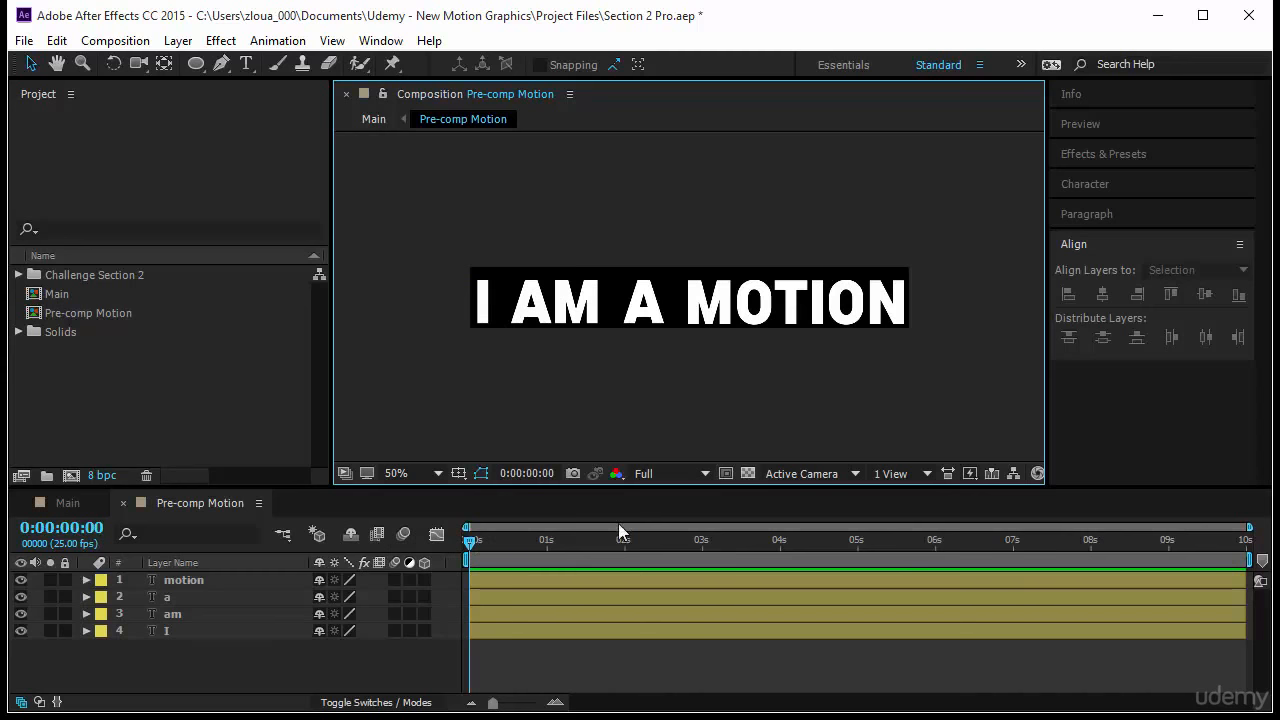
End the work area at 5 seconds and trim Pre-comp Motion to that work area
{"action": "left_click", "coordinate": [466, 542]}
{"action": "left_click_drag", "start_coordinate": [466, 542], "coordinate": [855, 570]}
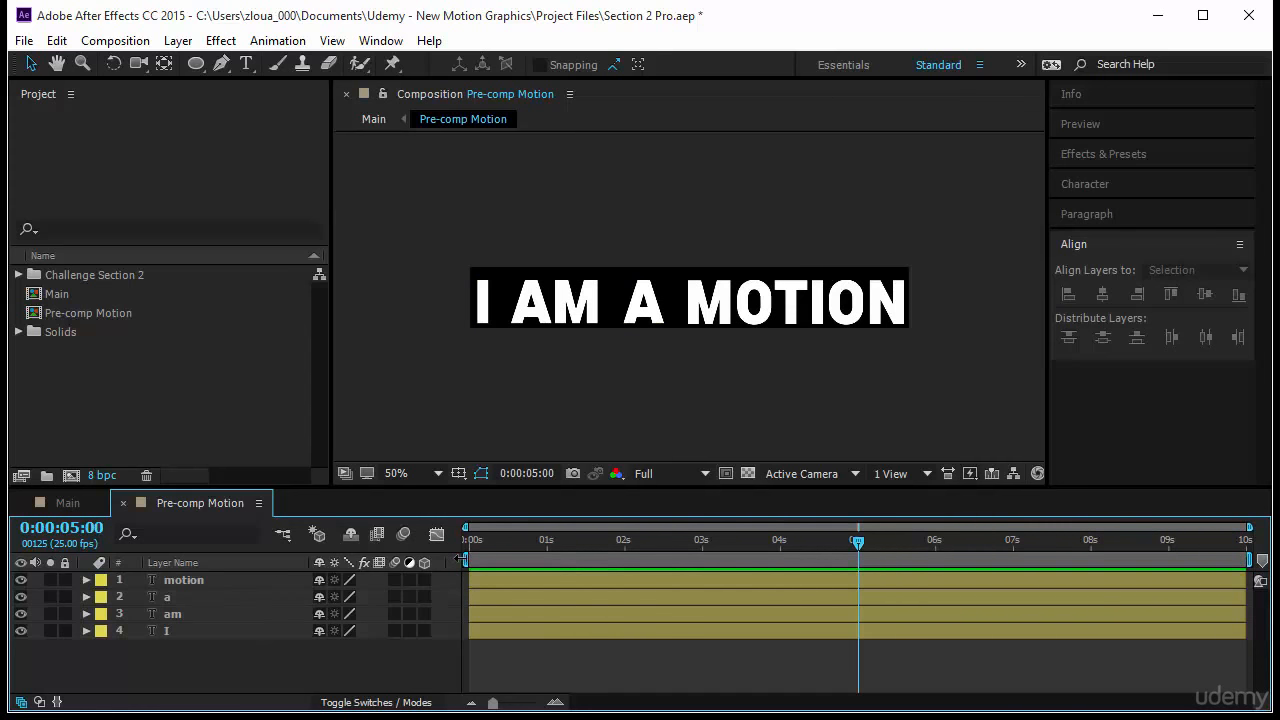
{"action": "mouse_move", "coordinate": [1249, 560]}
{"action": "left_mouse_down"}
{"action": "mouse_move", "coordinate": [861, 606]}
{"action": "mouse_move", "coordinate": [1249, 562]}
{"action": "left_mouse_up"}
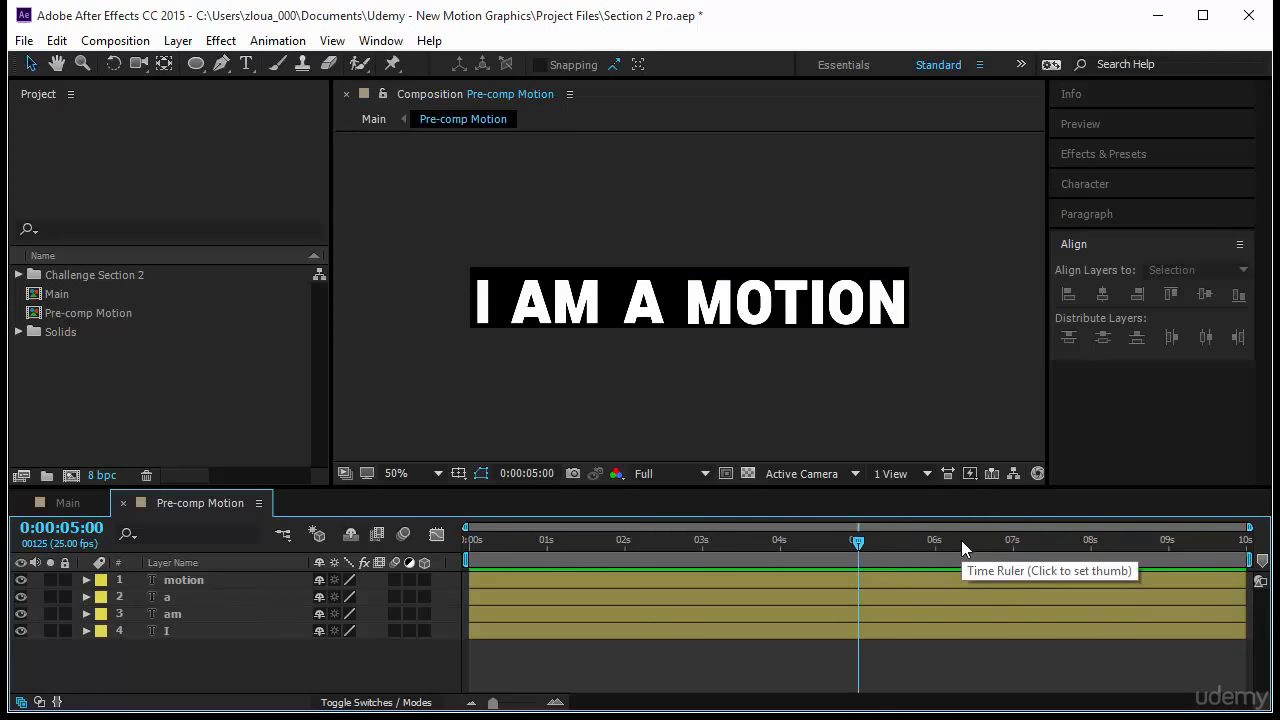
{"action": "key", "text": "n"}
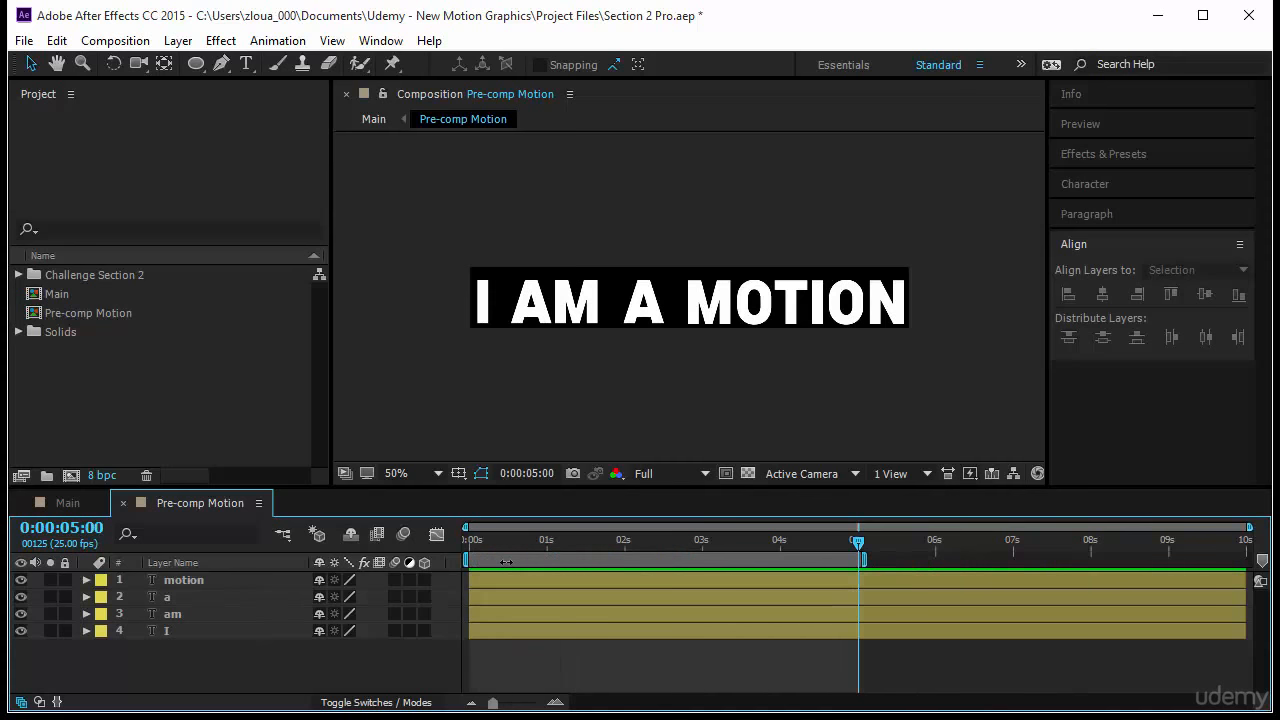
{"action": "right_click", "coordinate": [527, 561]}
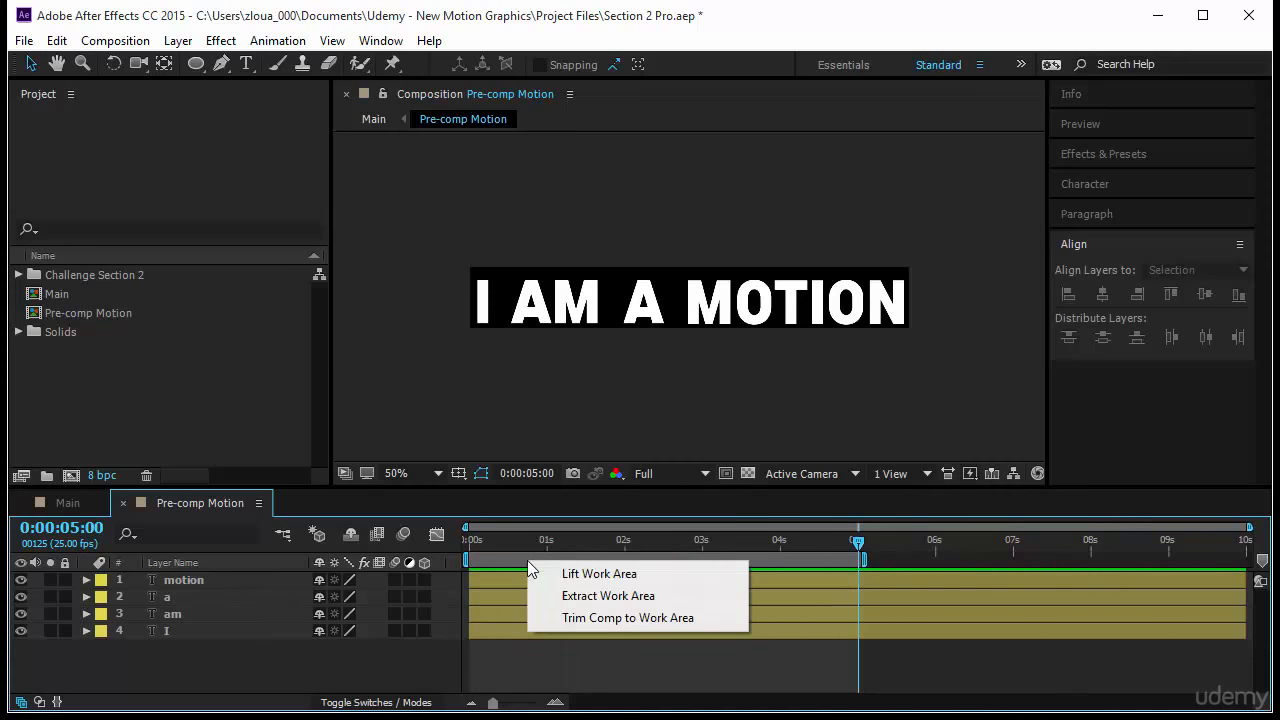
{"action": "left_click", "coordinate": [625, 618]}
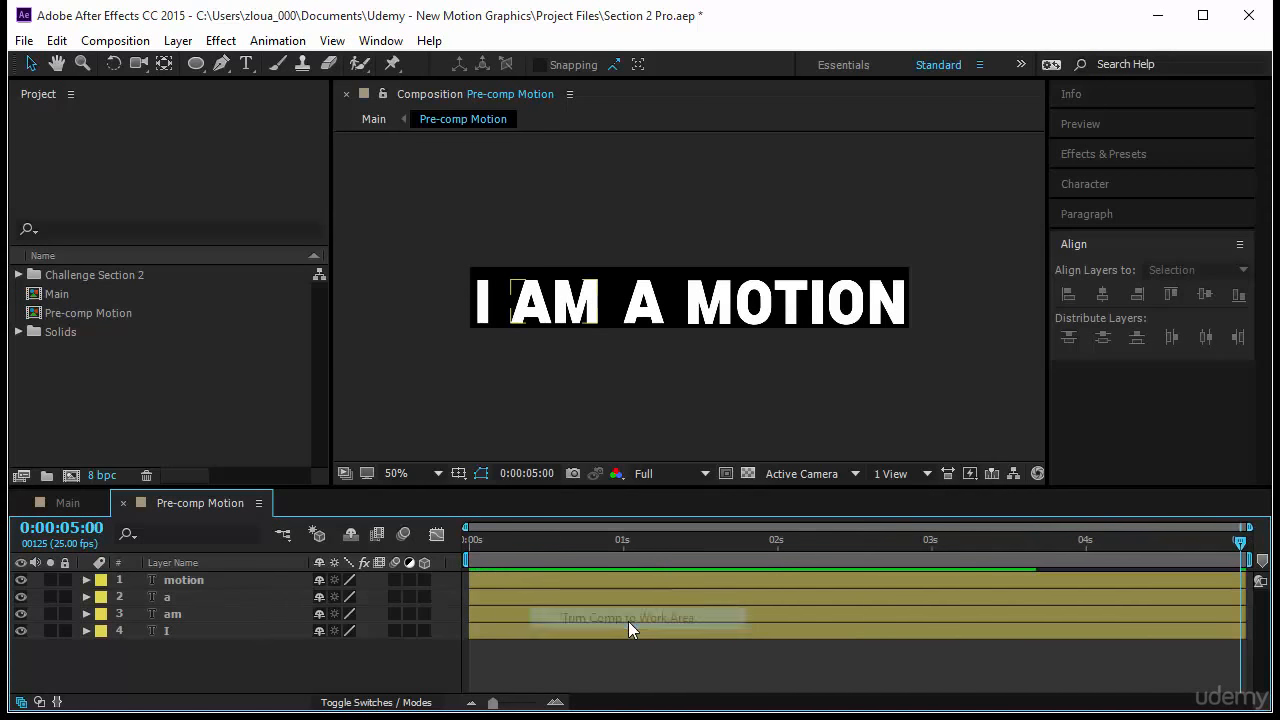
{"action": "left_click_drag", "start_coordinate": [1243, 545], "coordinate": [1248, 600]}
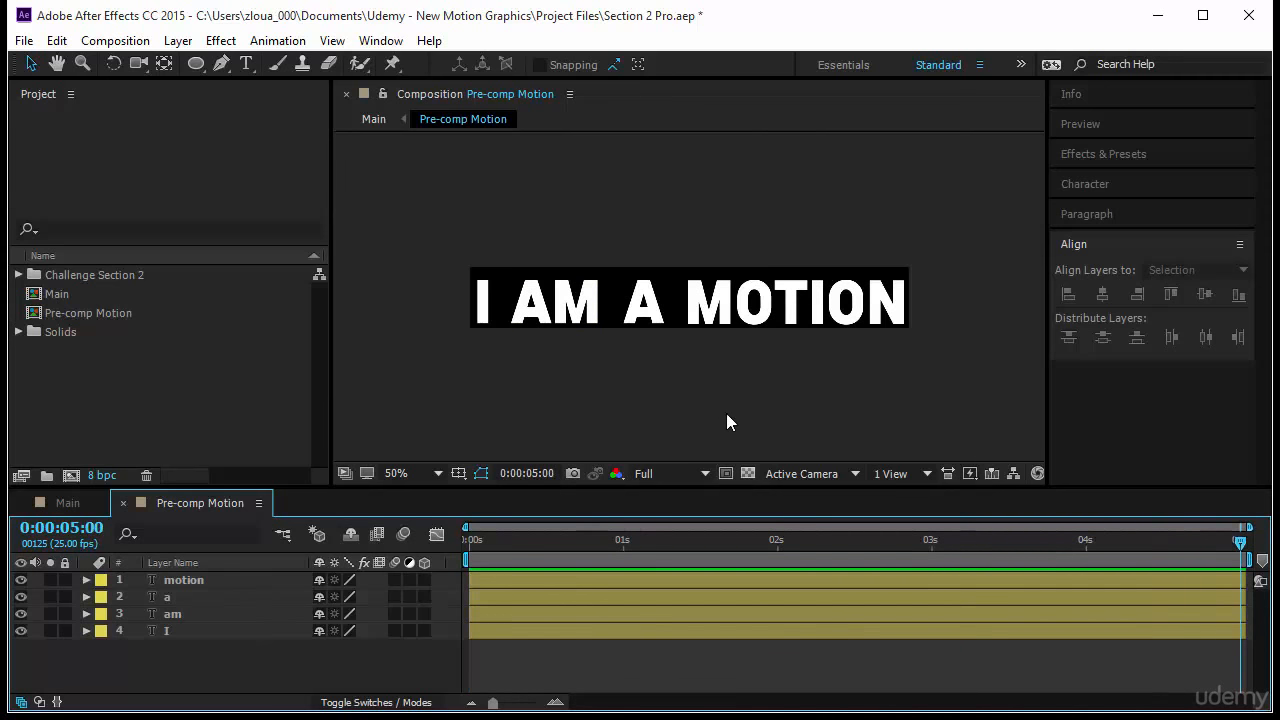
Add Position keyframes to the motion, a, am and I text layers at frame 10
{"action": "left_click_drag", "start_coordinate": [473, 542], "coordinate": [528, 548]}
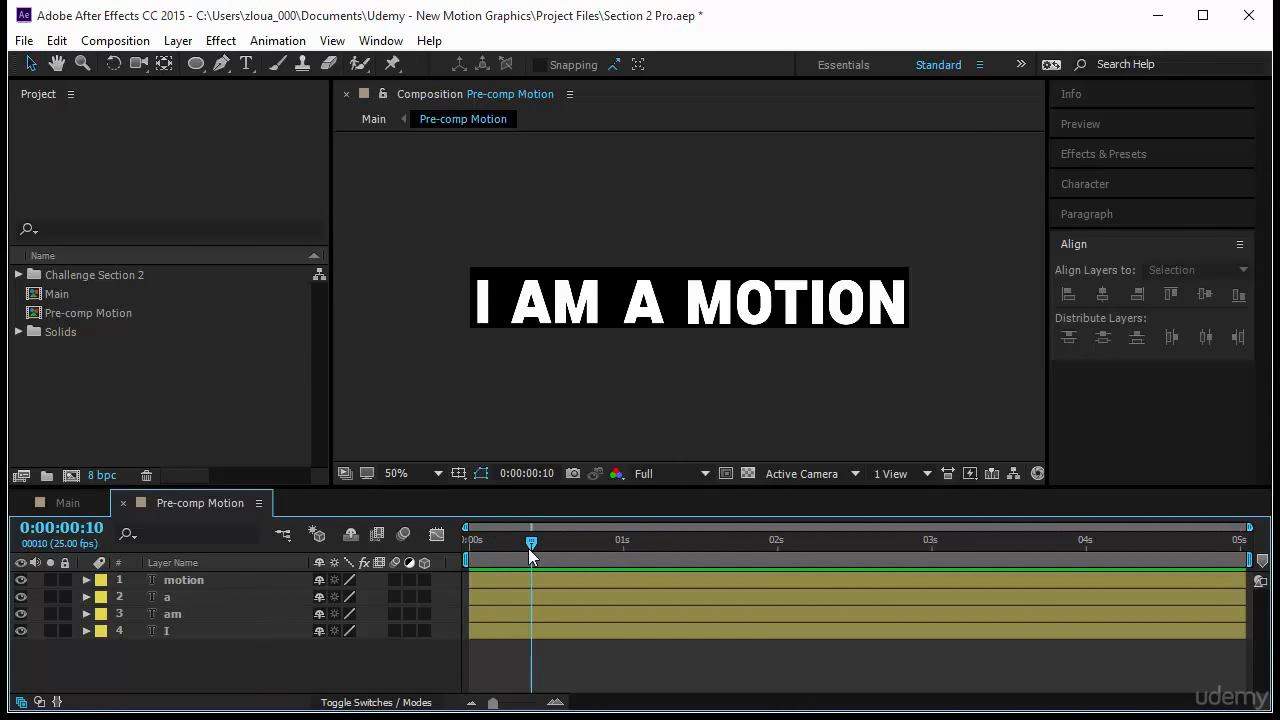
{"action": "left_click", "coordinate": [172, 582]}
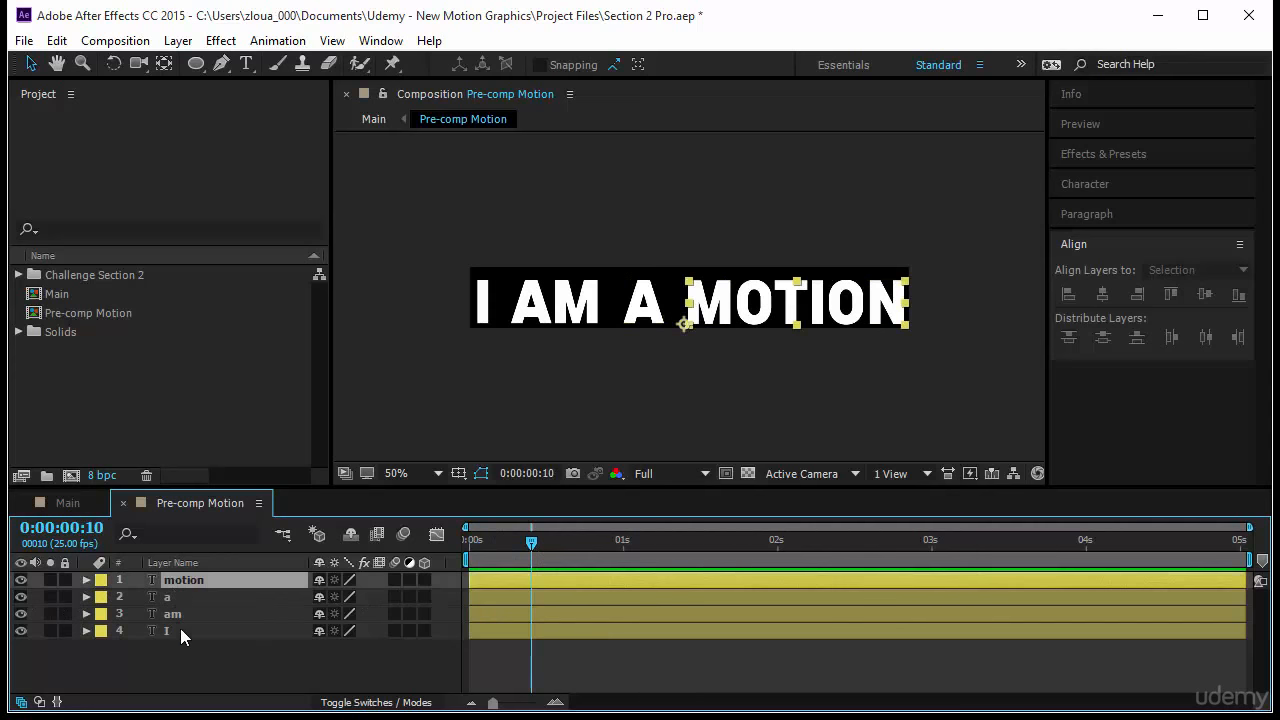
{"action": "left_click", "coordinate": [185, 634], "text": "shift"}
{"action": "key", "text": "p"}
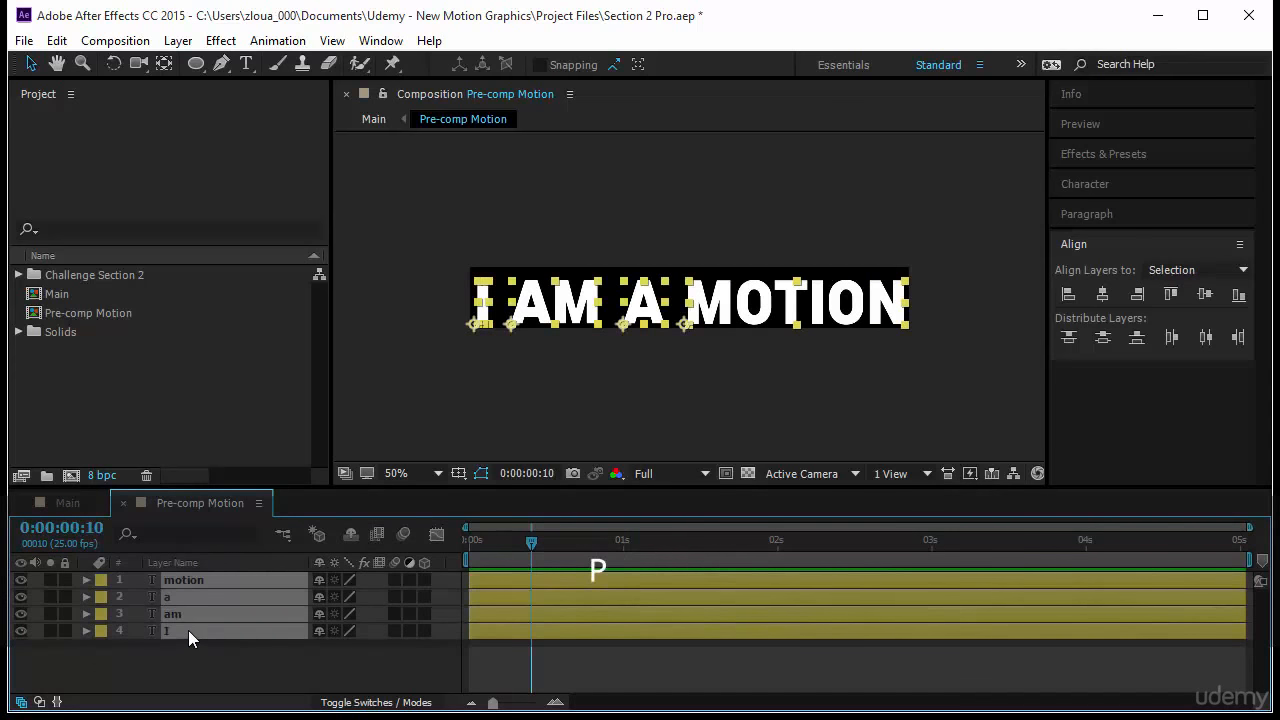
{"action": "left_click", "coordinate": [137, 597]}
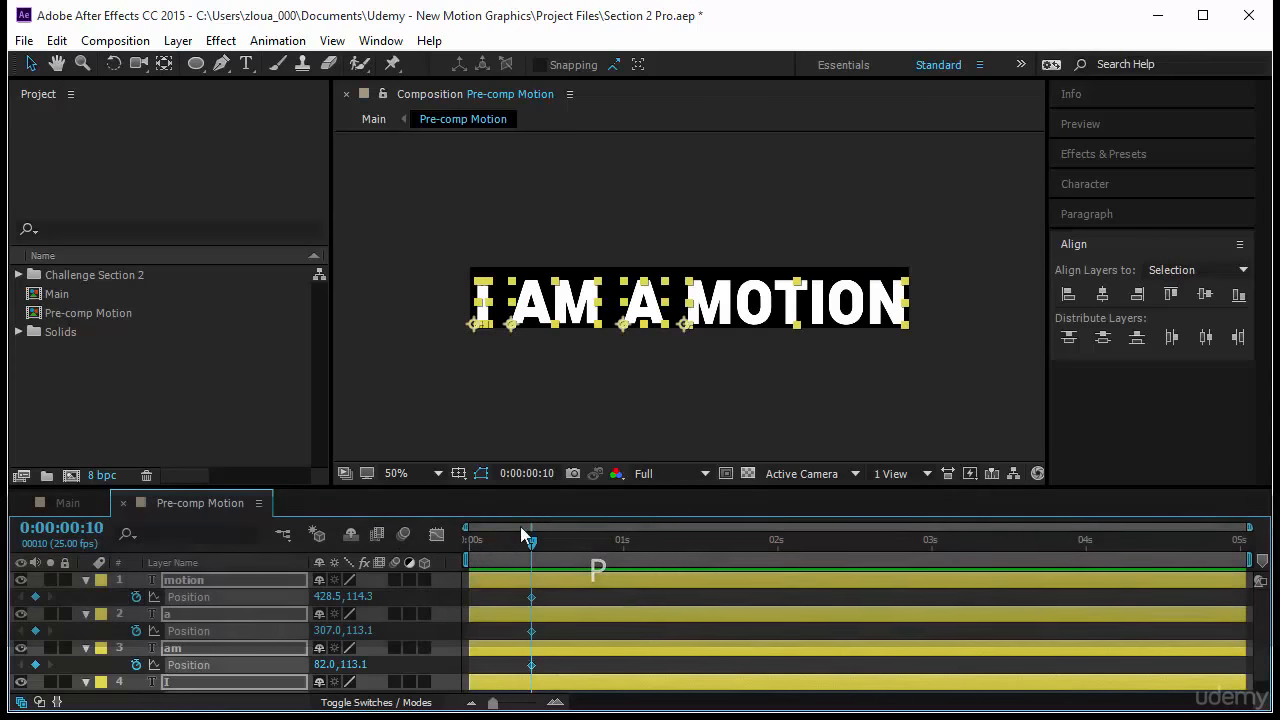
Keyframe all four words' Position at 0:00:00:00, move them straight down out of the frame there, and preview the slide-up
{"action": "left_click_drag", "start_coordinate": [534, 543], "coordinate": [467, 543]}
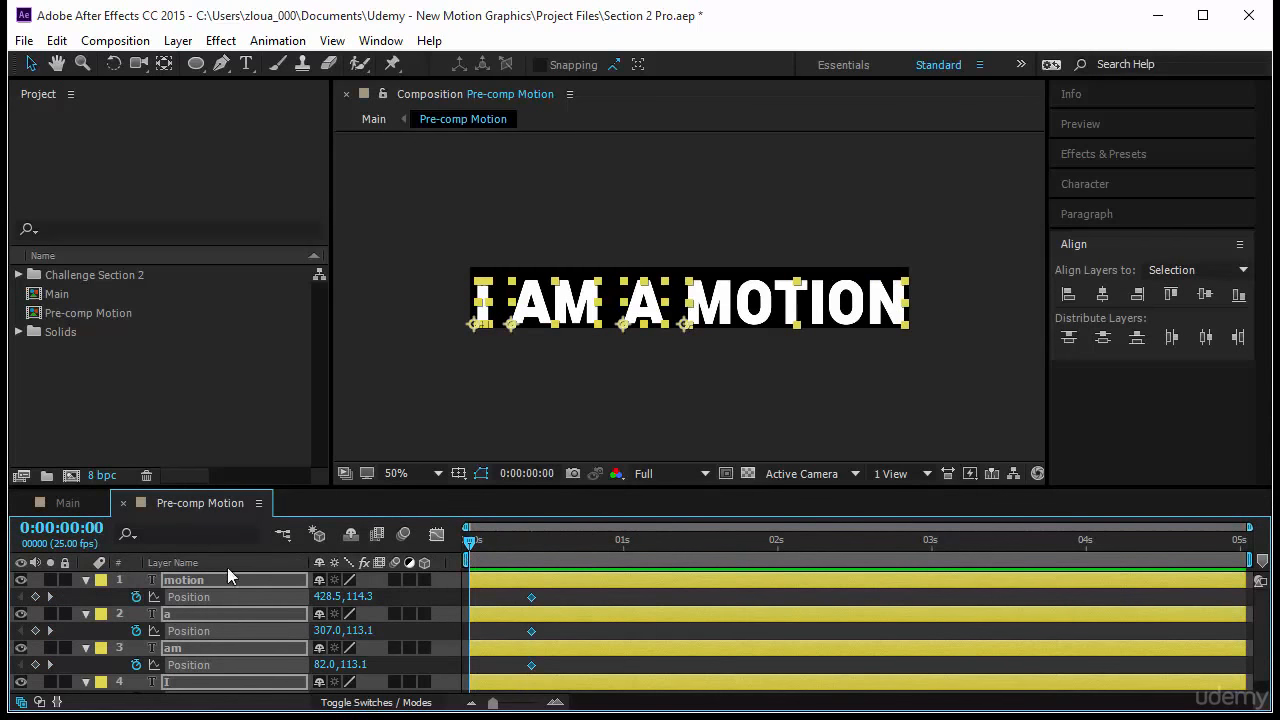
{"action": "left_click", "coordinate": [35, 597]}
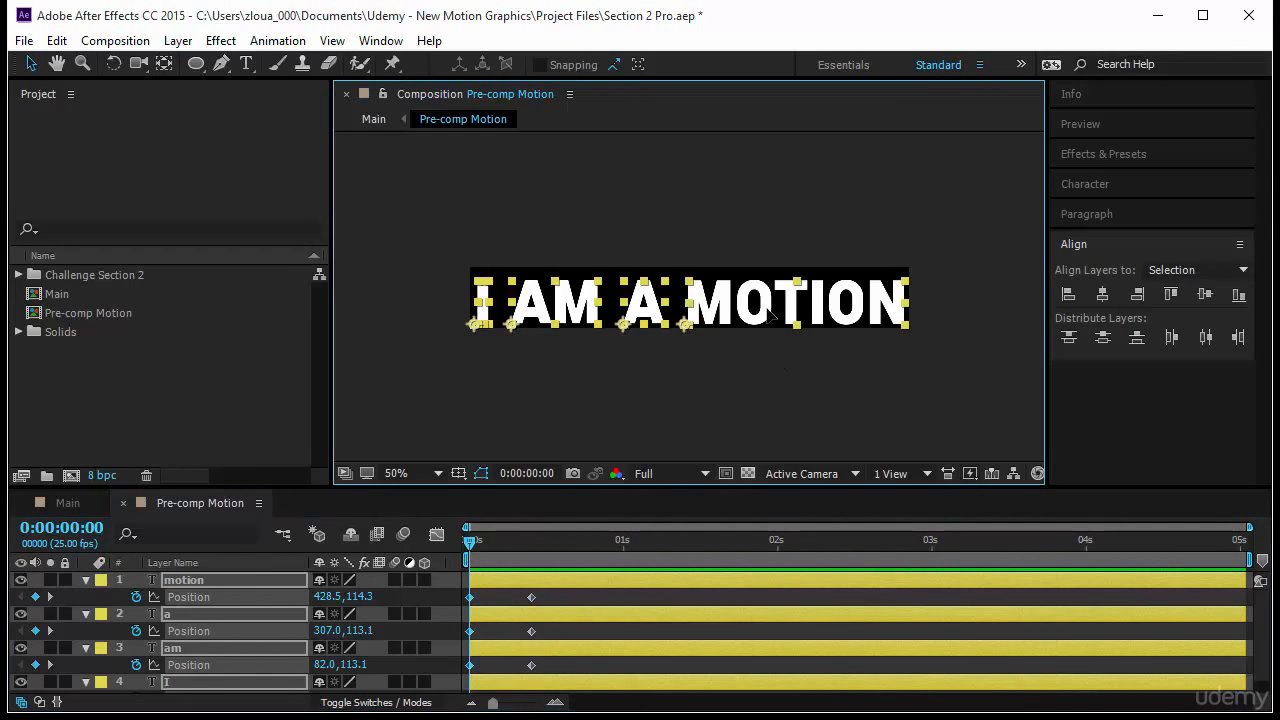
{"action": "left_click_drag", "start_coordinate": [771, 313], "coordinate": [766, 369]}
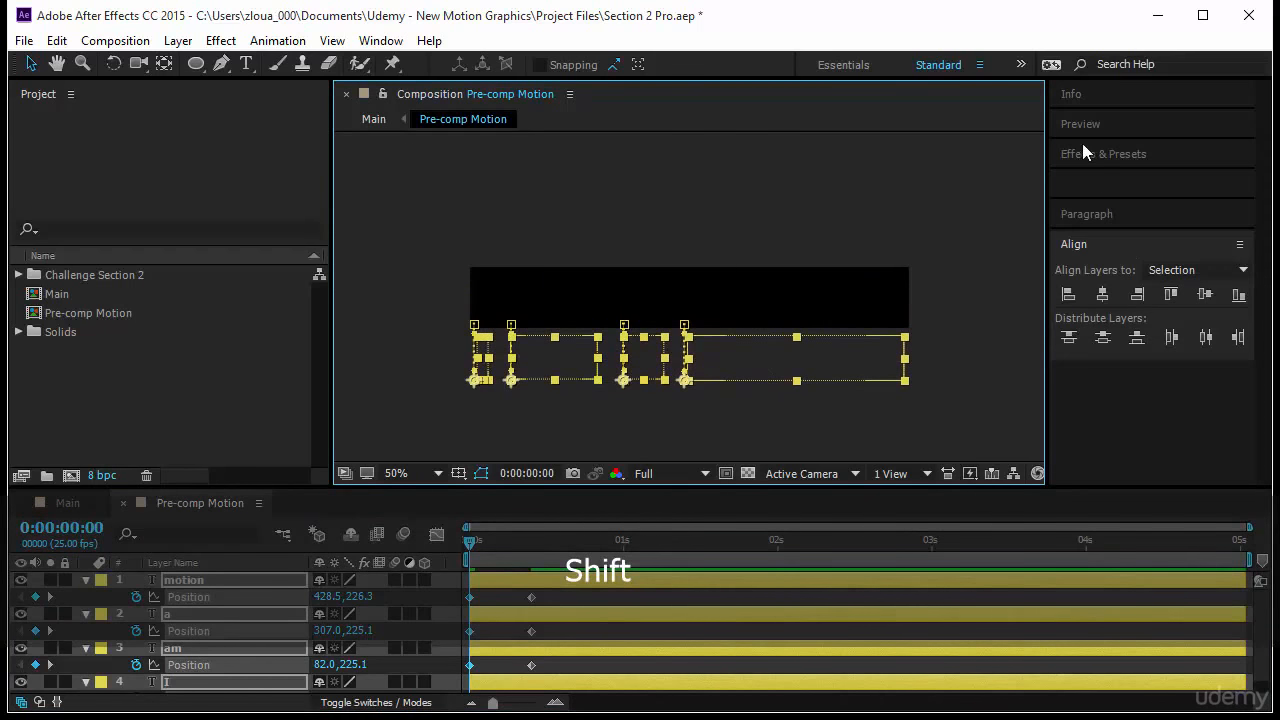
{"action": "left_click", "coordinate": [1090, 124]}
{"action": "left_click", "coordinate": [1135, 151]}
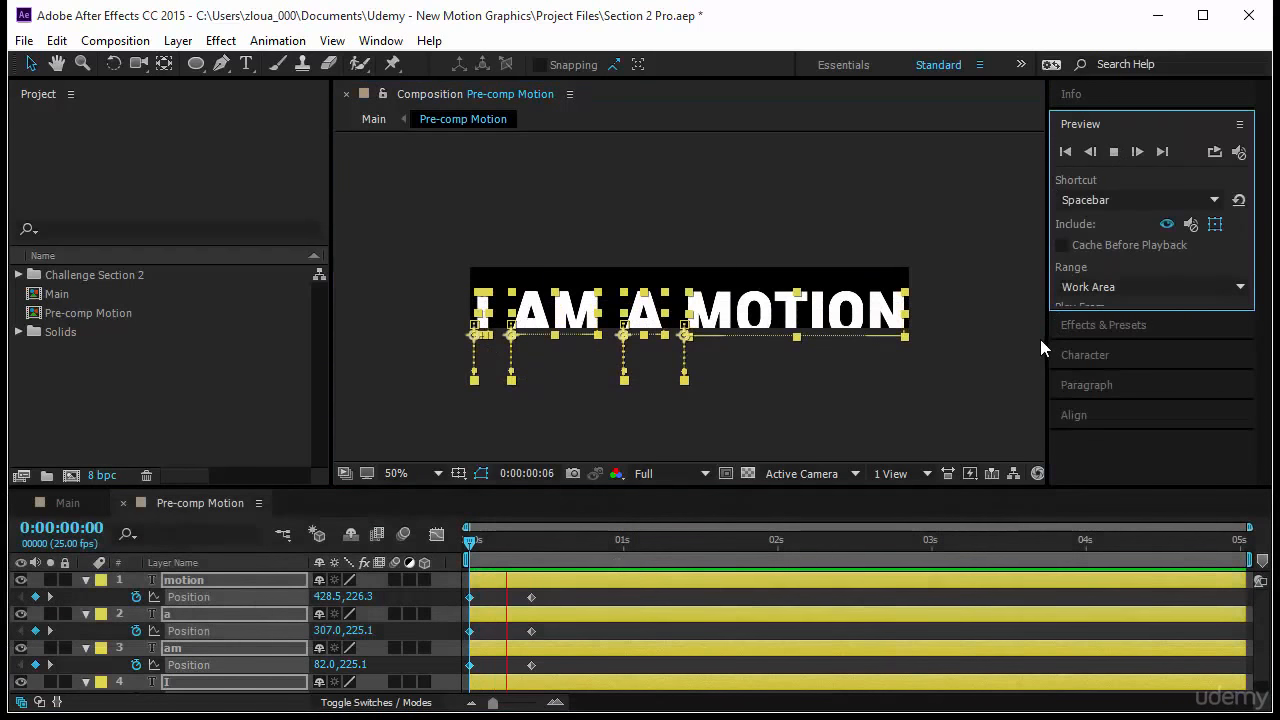
{"action": "left_click", "coordinate": [1016, 366]}
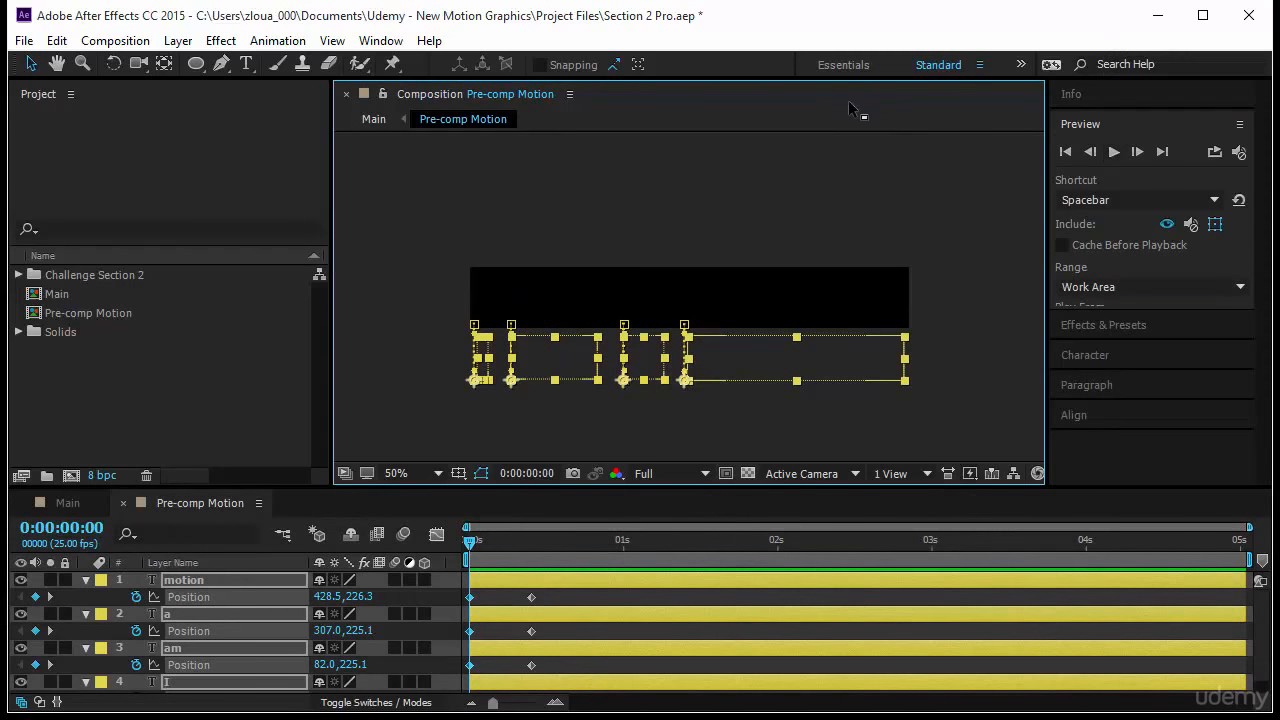
{"action": "left_click", "coordinate": [909, 195]}
{"action": "left_click", "coordinate": [1113, 151]}
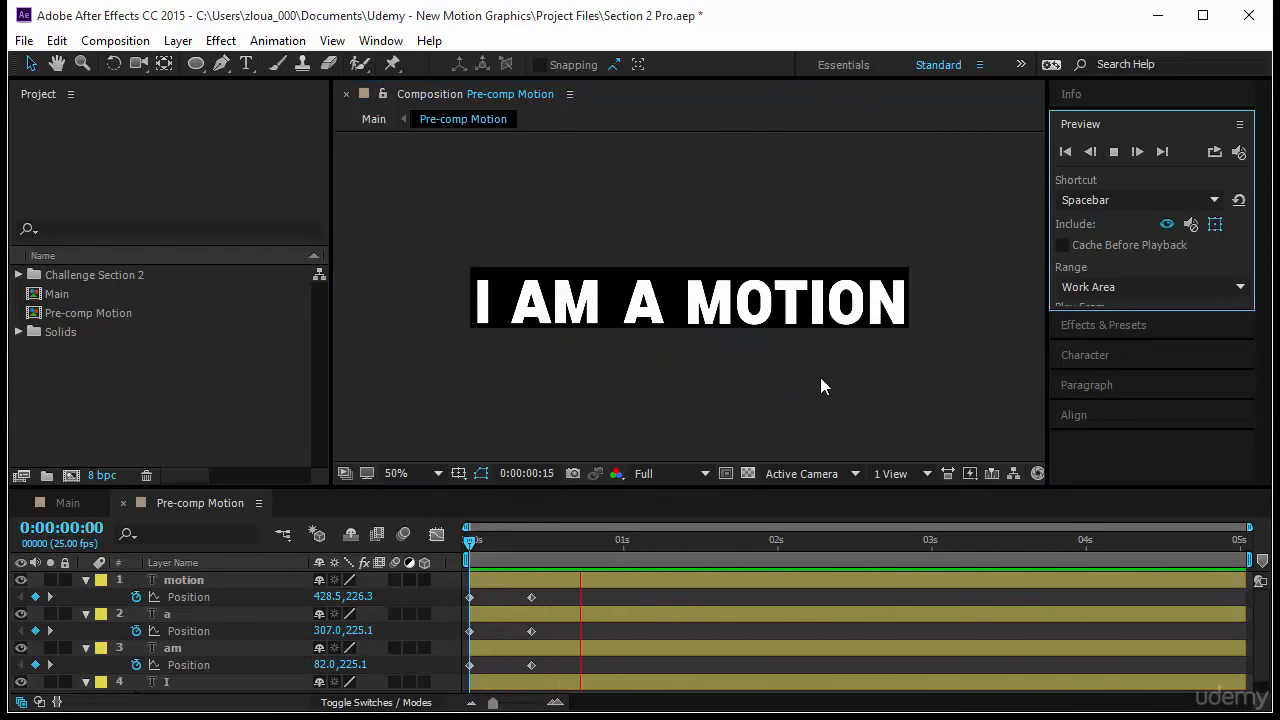
Enlarge the timeline area, move all four layers' second Position keyframes earlier to about frame 7, and preview the faster entrance
{"action": "left_click_drag", "start_coordinate": [620, 490], "coordinate": [600, 392]}
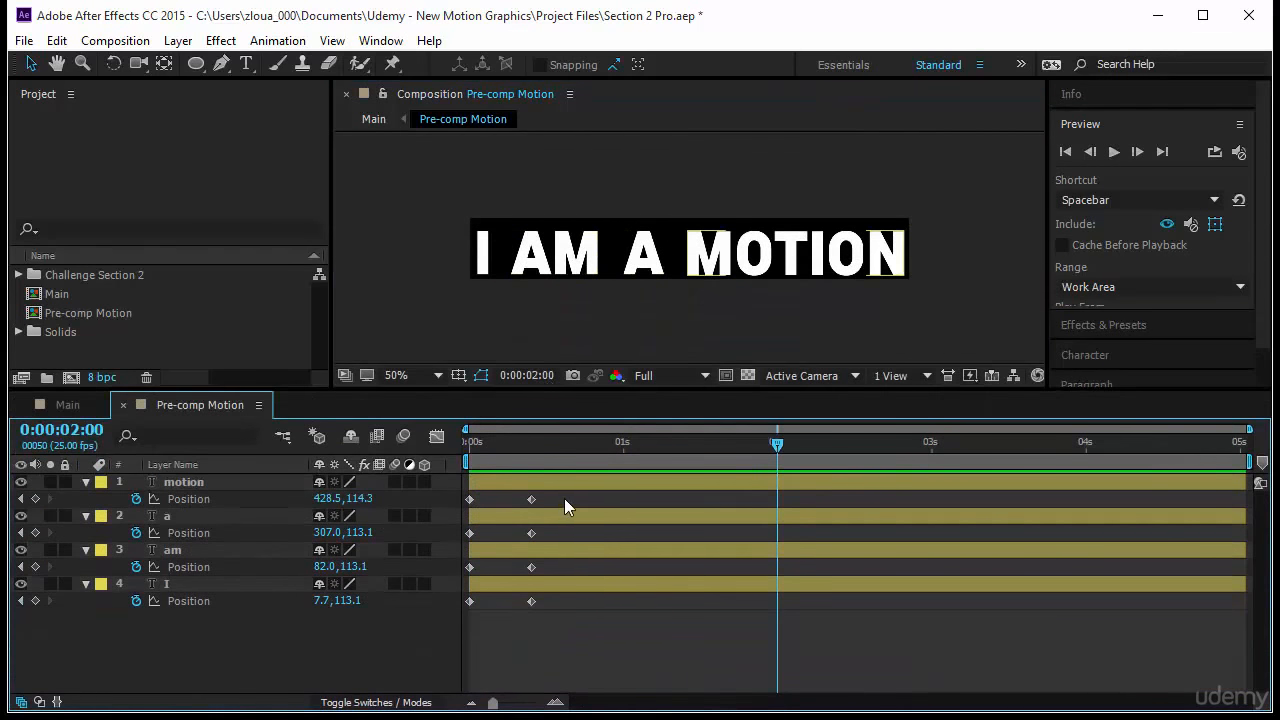
{"action": "left_click_drag", "start_coordinate": [564, 498], "coordinate": [541, 604]}
{"action": "left_click_drag", "start_coordinate": [776, 443], "coordinate": [343, 471]}
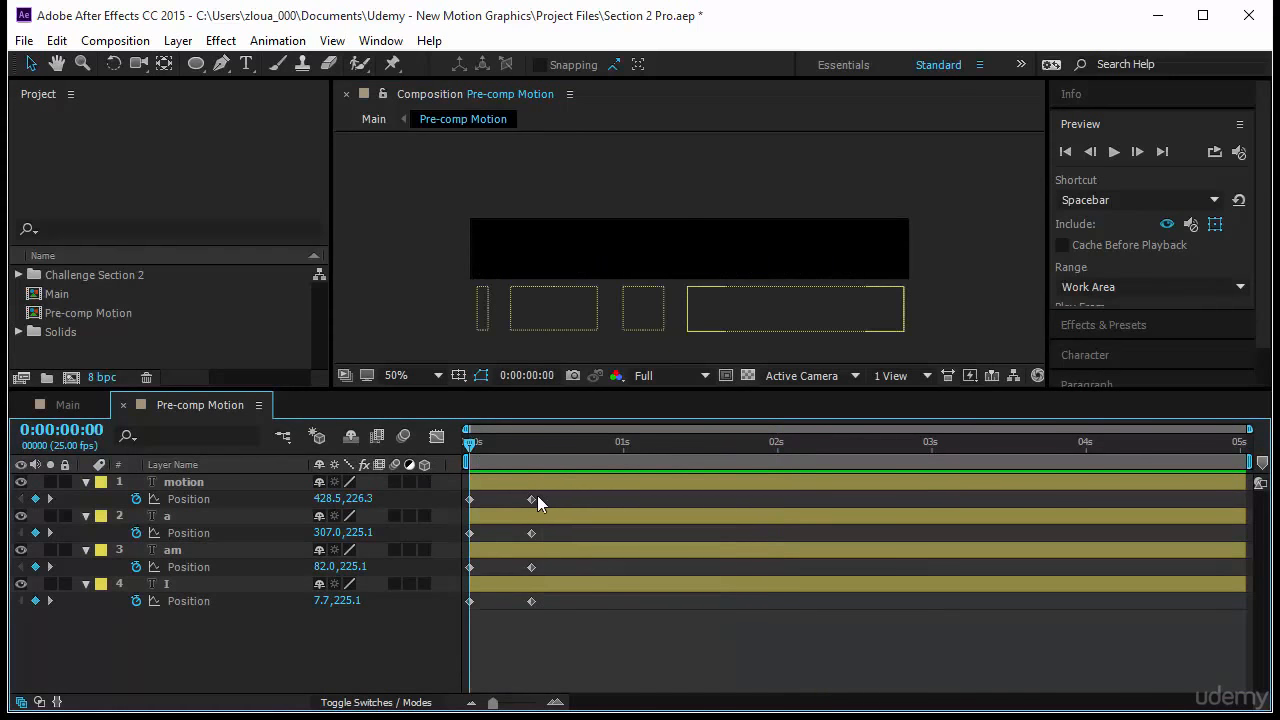
{"action": "left_click_drag", "start_coordinate": [537, 494], "coordinate": [512, 629]}
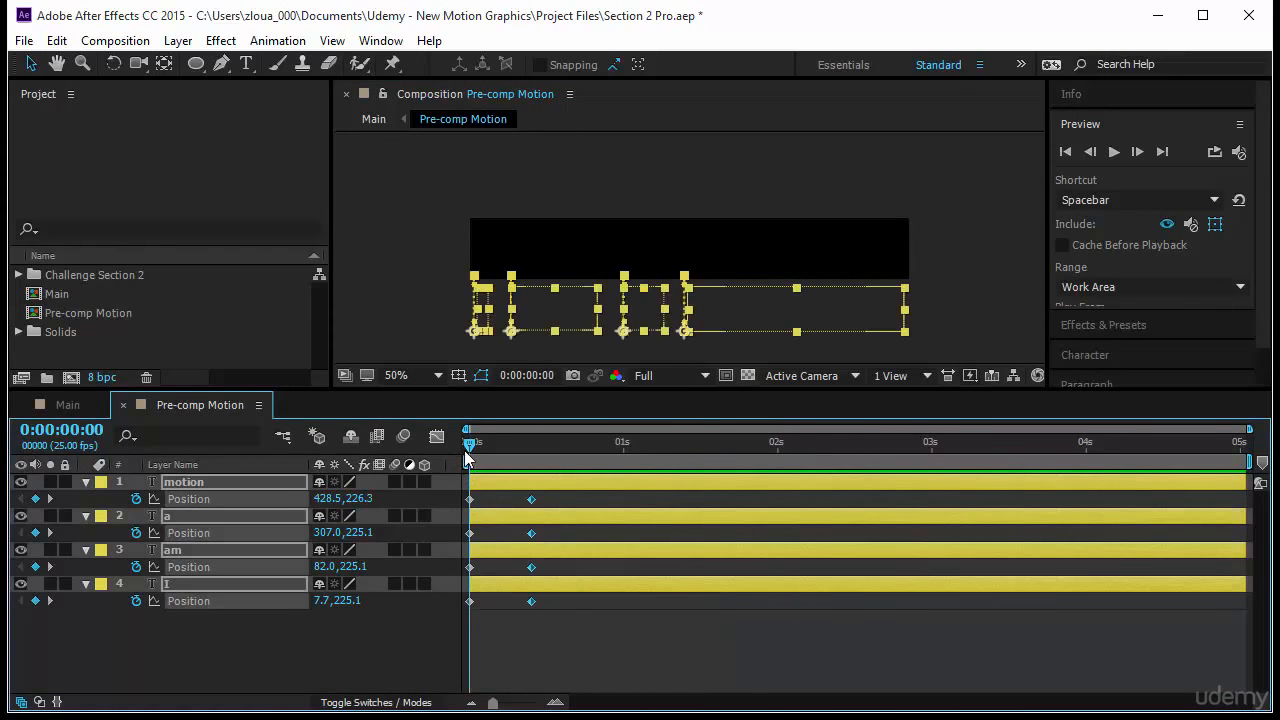
{"action": "left_click_drag", "start_coordinate": [518, 502], "coordinate": [512, 503]}
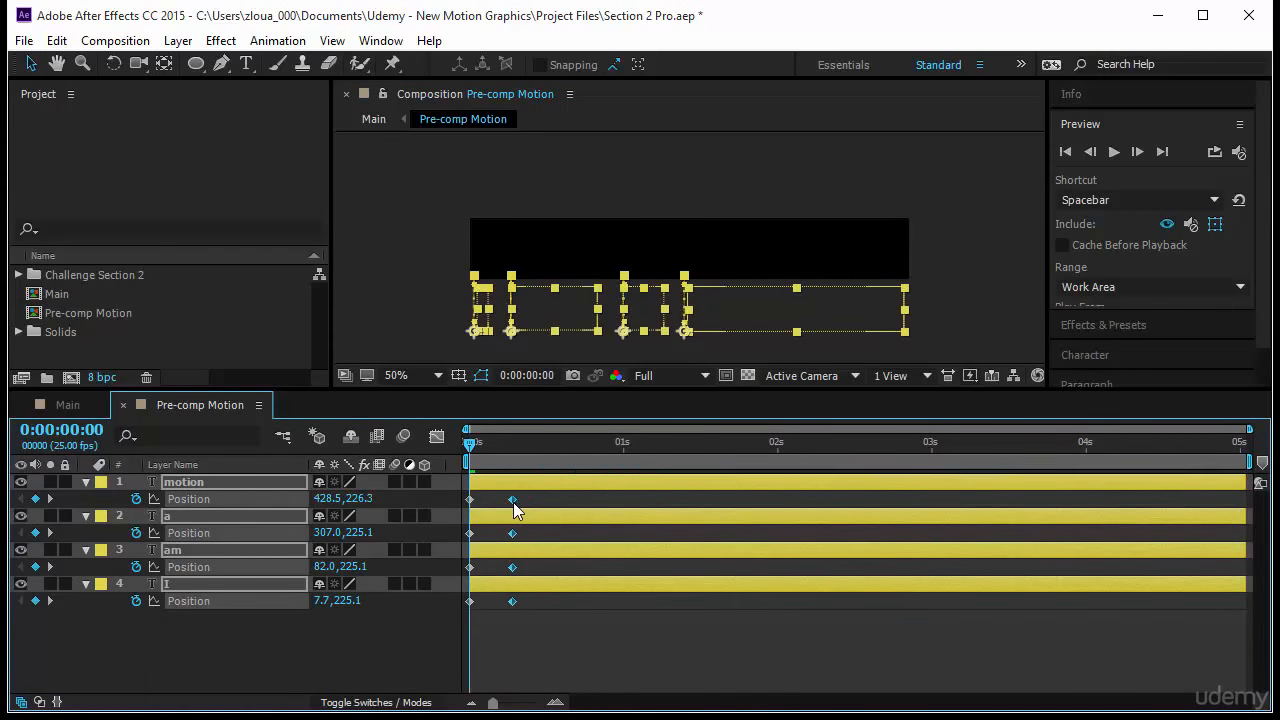
{"action": "left_click", "coordinate": [1113, 152]}
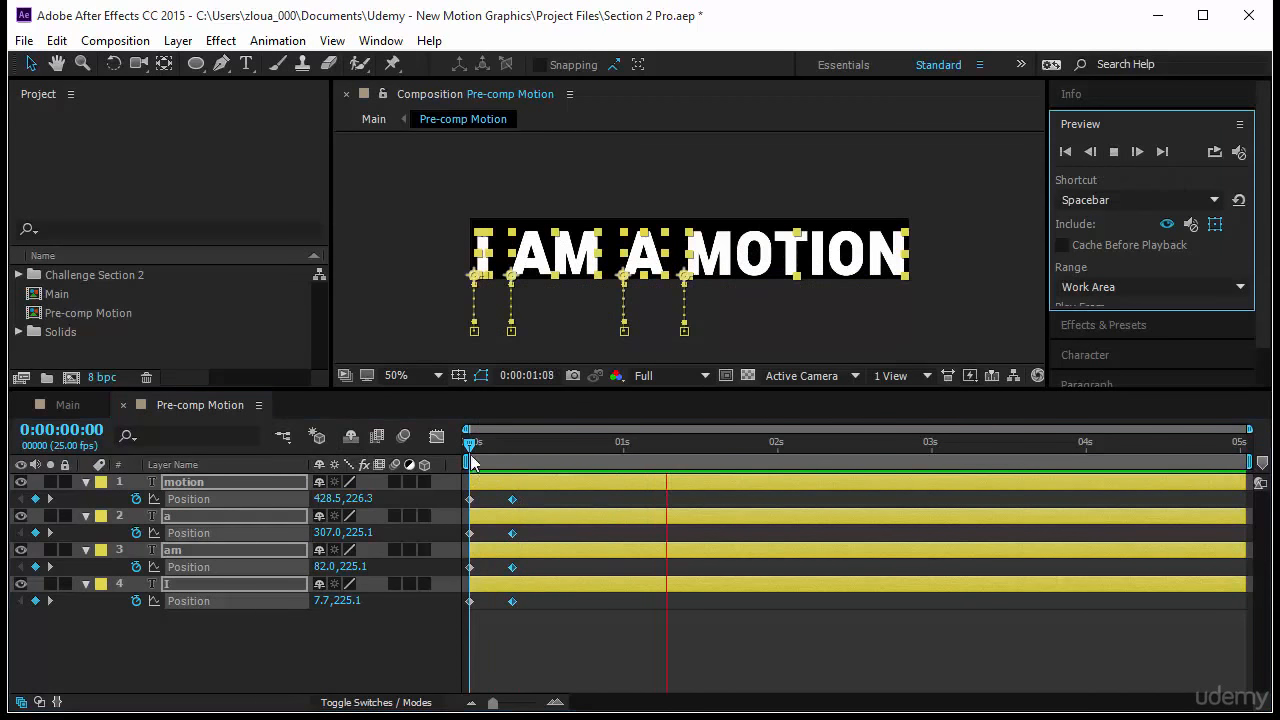
Add Position keyframes at 0:00:01:14 on all four text layers to hold the words in place
{"action": "left_click_drag", "start_coordinate": [517, 453], "coordinate": [702, 508]}
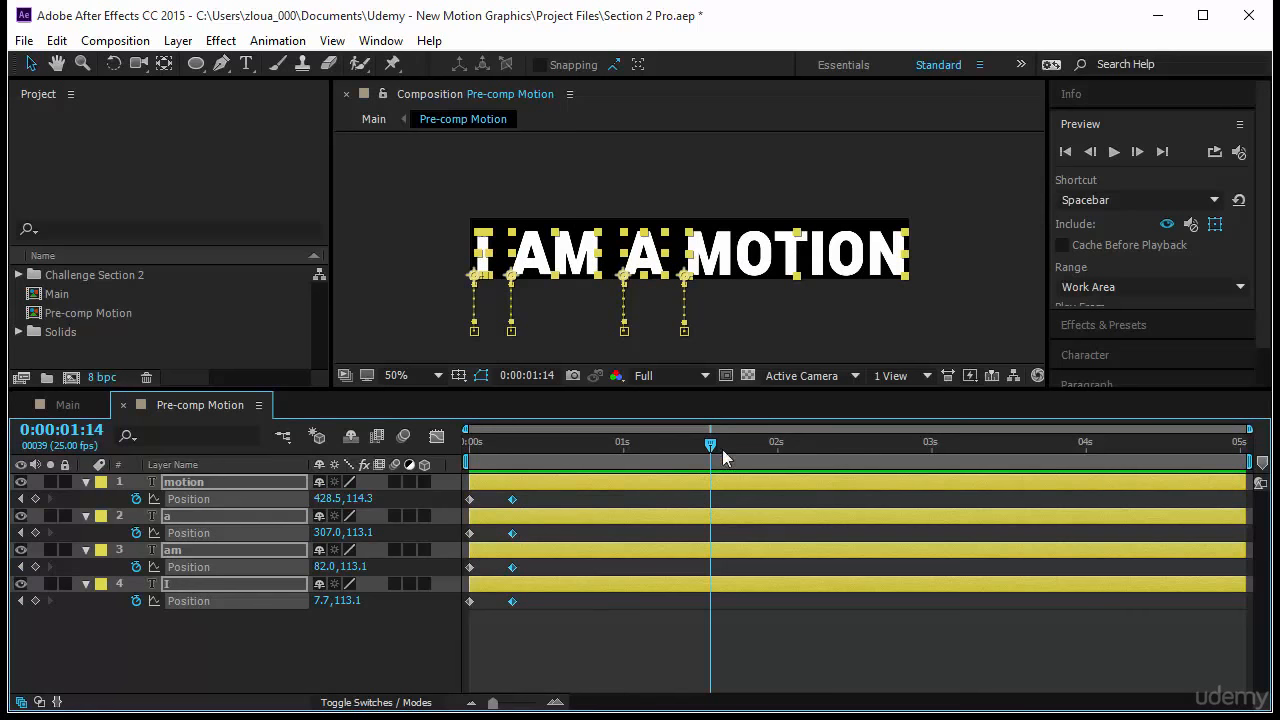
{"action": "left_click", "coordinate": [35, 499]}
{"action": "mouse_move", "coordinate": [708, 446]}
{"action": "left_mouse_down"}
{"action": "mouse_move", "coordinate": [517, 455]}
{"action": "mouse_move", "coordinate": [604, 472]}
{"action": "mouse_move", "coordinate": [716, 470]}
{"action": "left_mouse_up"}
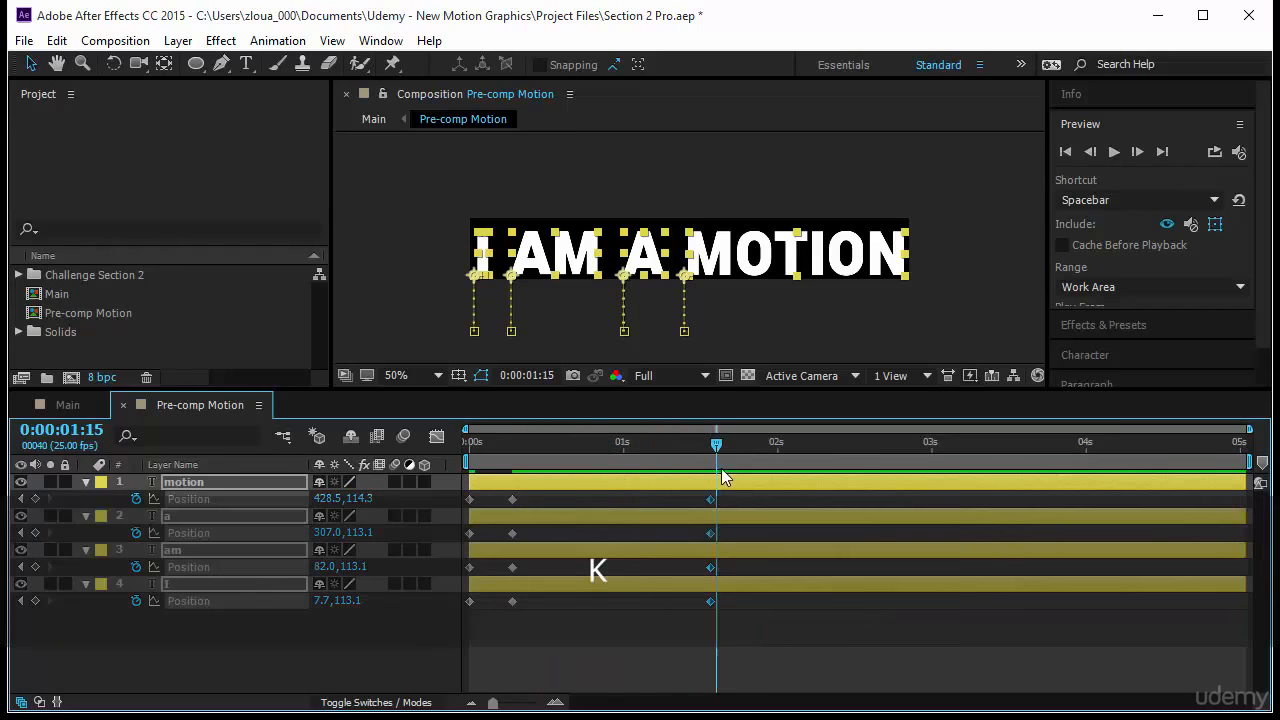
{"action": "key", "text": "End"}
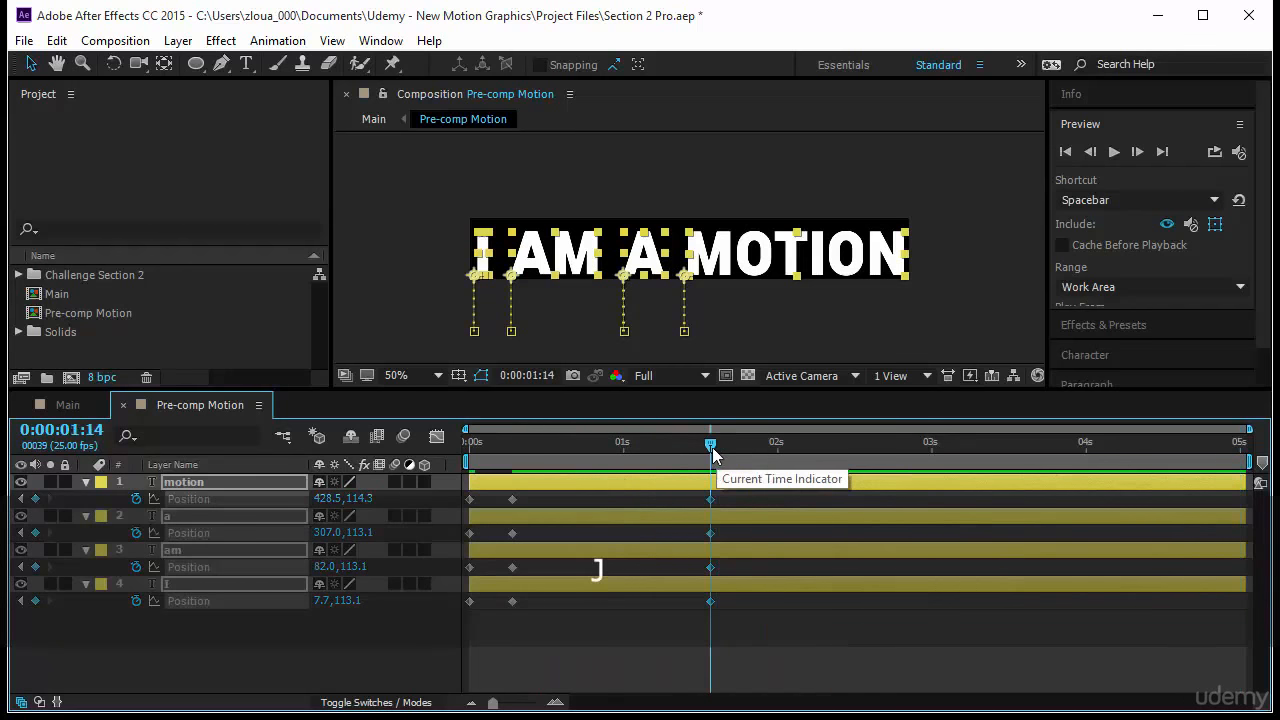
Move all four words straight down out of the frame at 0:00:01:20 to keyframe their exit
{"action": "left_click_drag", "start_coordinate": [720, 454], "coordinate": [746, 458]}
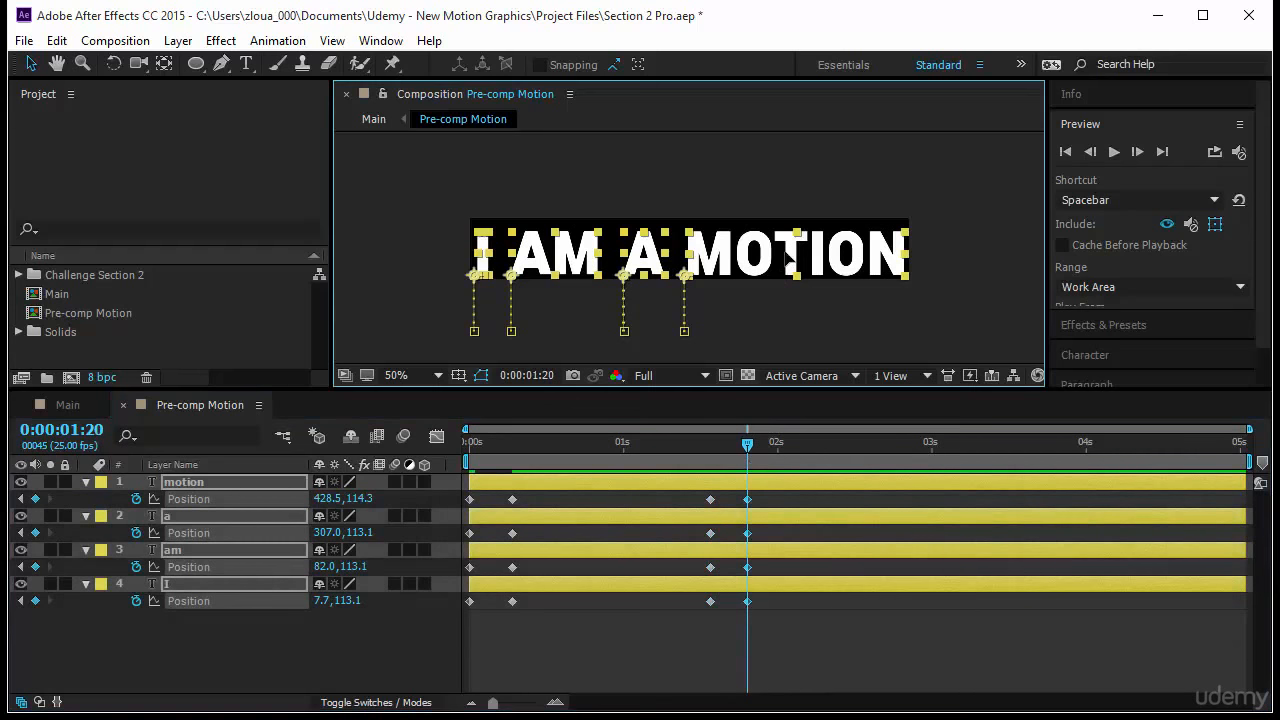
{"action": "left_click_drag", "start_coordinate": [787, 261], "coordinate": [780, 320]}
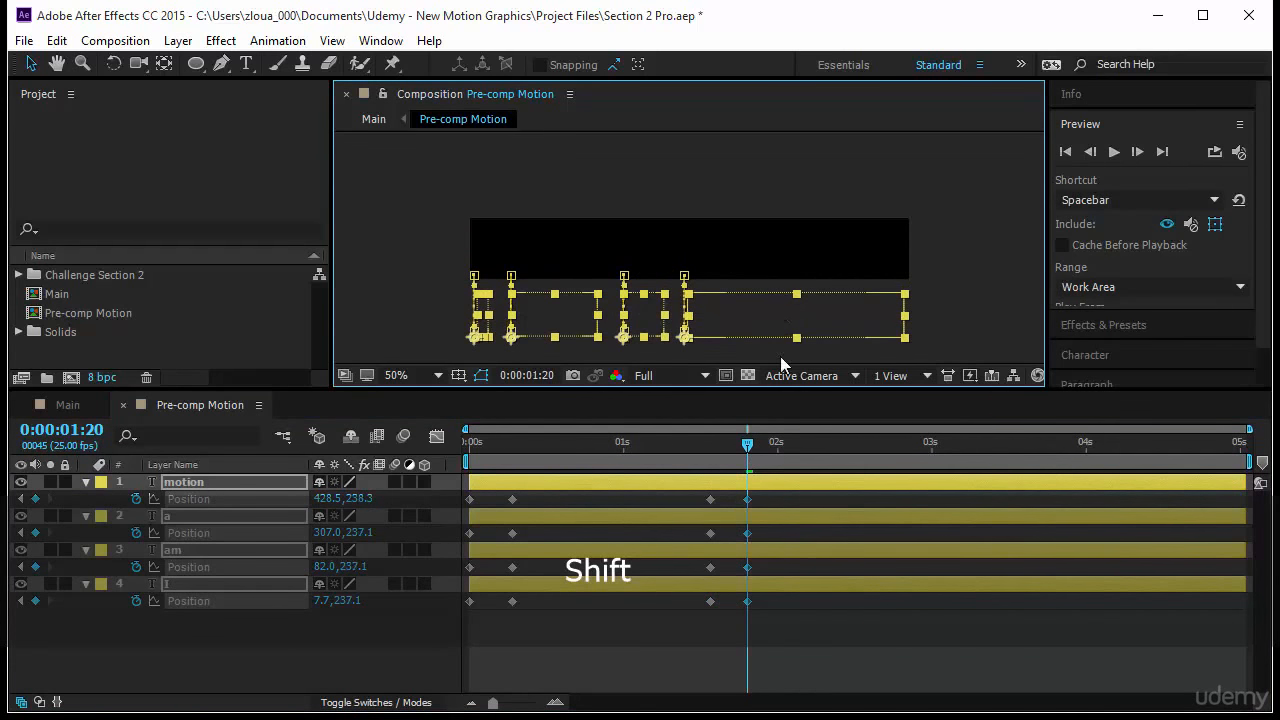
{"action": "key", "text": "shift+Up"}
{"action": "key", "text": "shift+Up"}
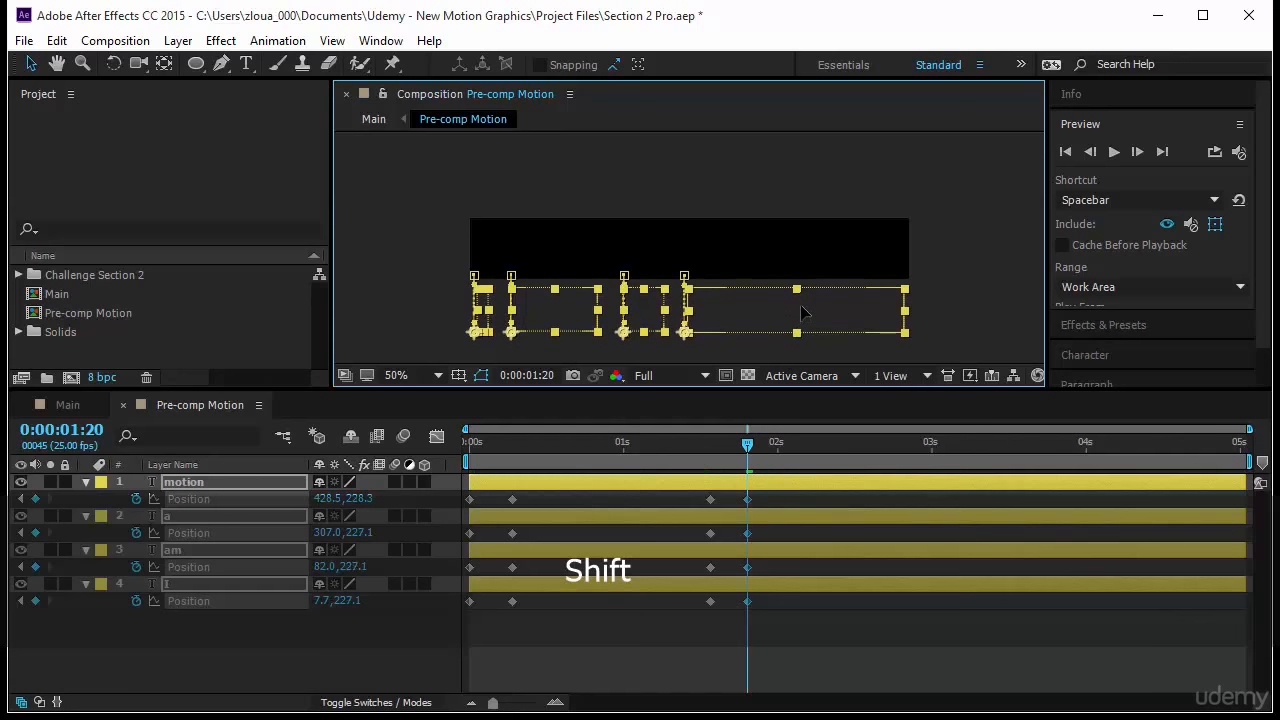
Preview the animation and delay all four layers' exit keyframe pairs so they begin at about 2 seconds
{"action": "left_click_drag", "start_coordinate": [747, 448], "coordinate": [475, 470]}
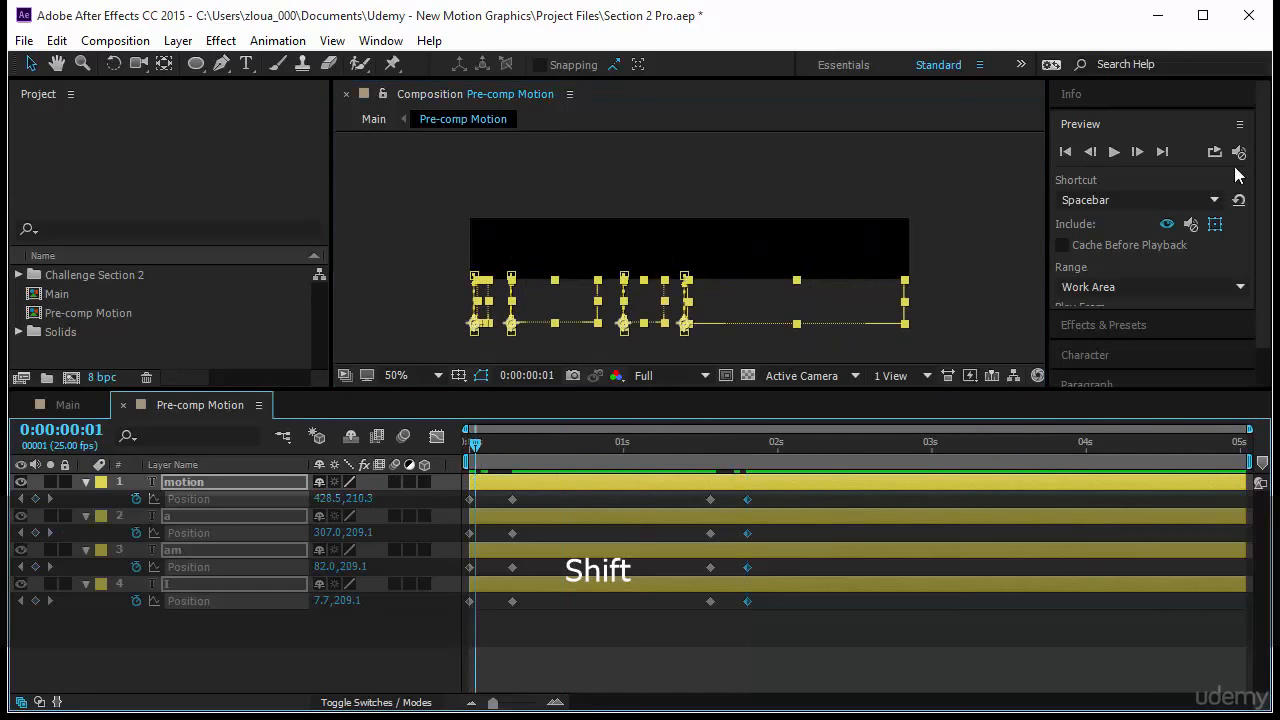
{"action": "left_click", "coordinate": [1115, 152]}
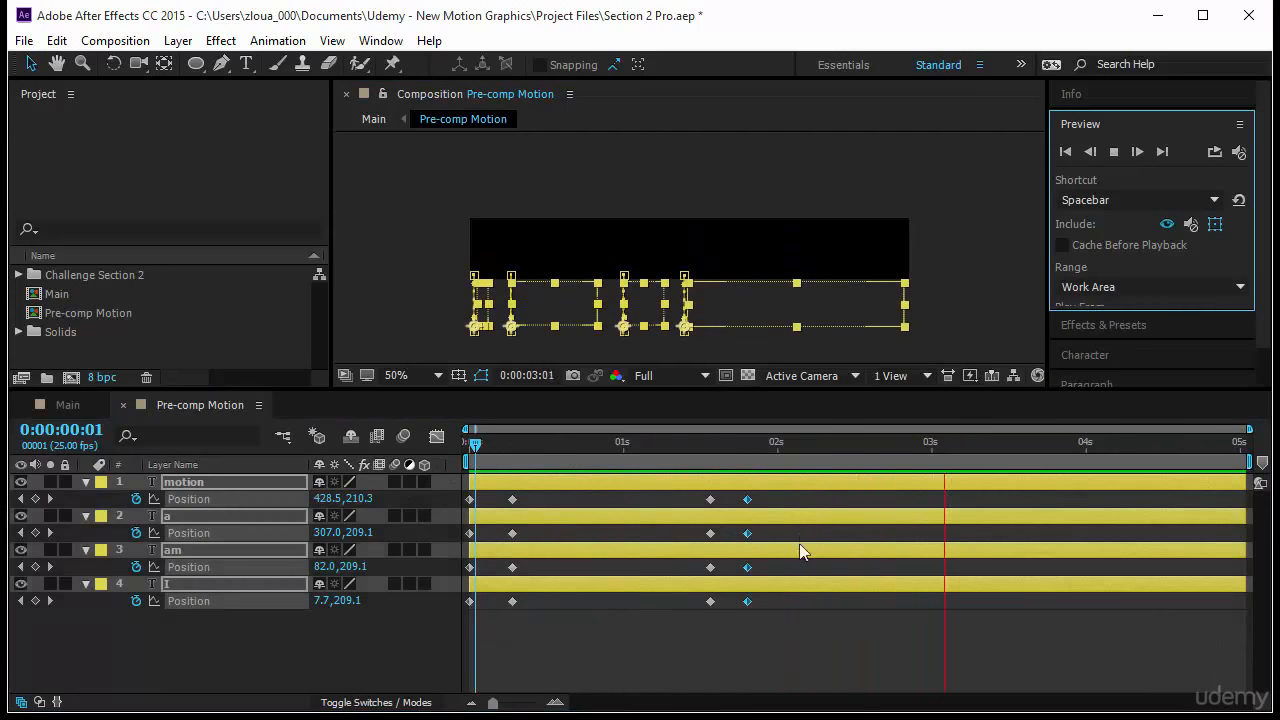
{"action": "left_click_drag", "start_coordinate": [764, 638], "coordinate": [770, 604]}
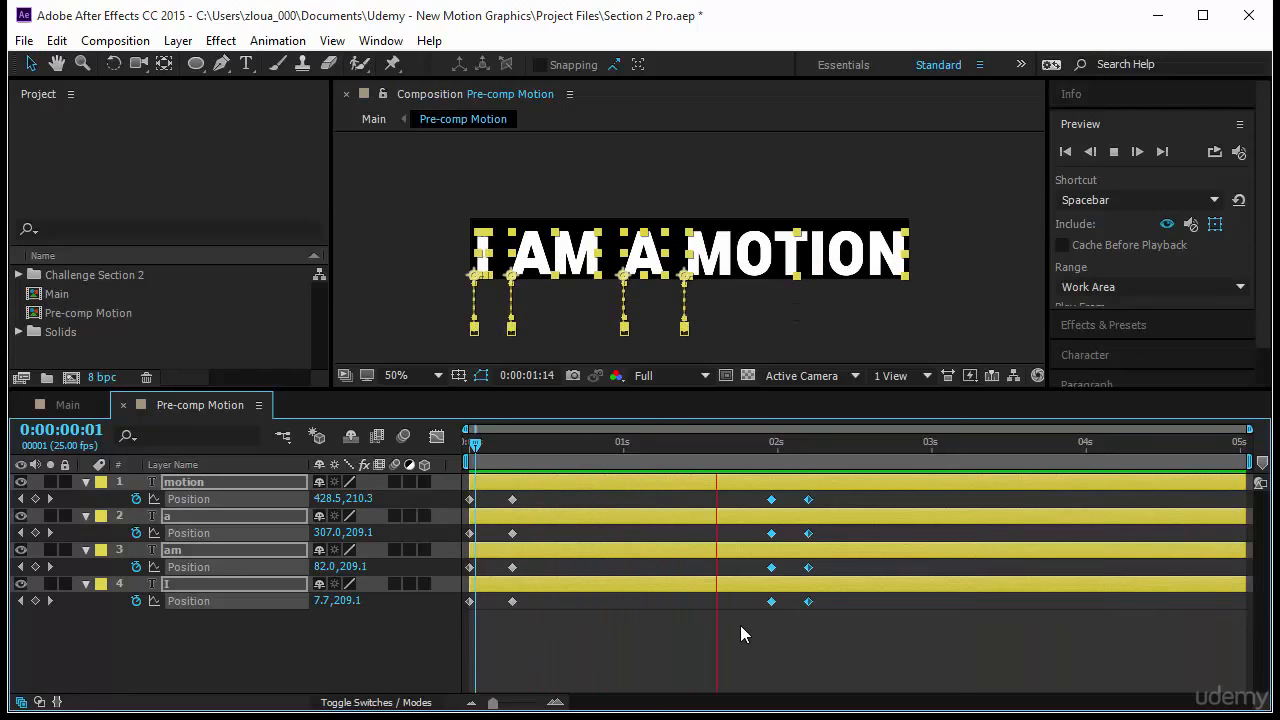
Stagger the am, a and motion layers to start at about frames 6, 13 and 21, and preview the word-by-word entrance
{"action": "left_click", "coordinate": [464, 443]}
{"action": "left_click", "coordinate": [620, 594]}
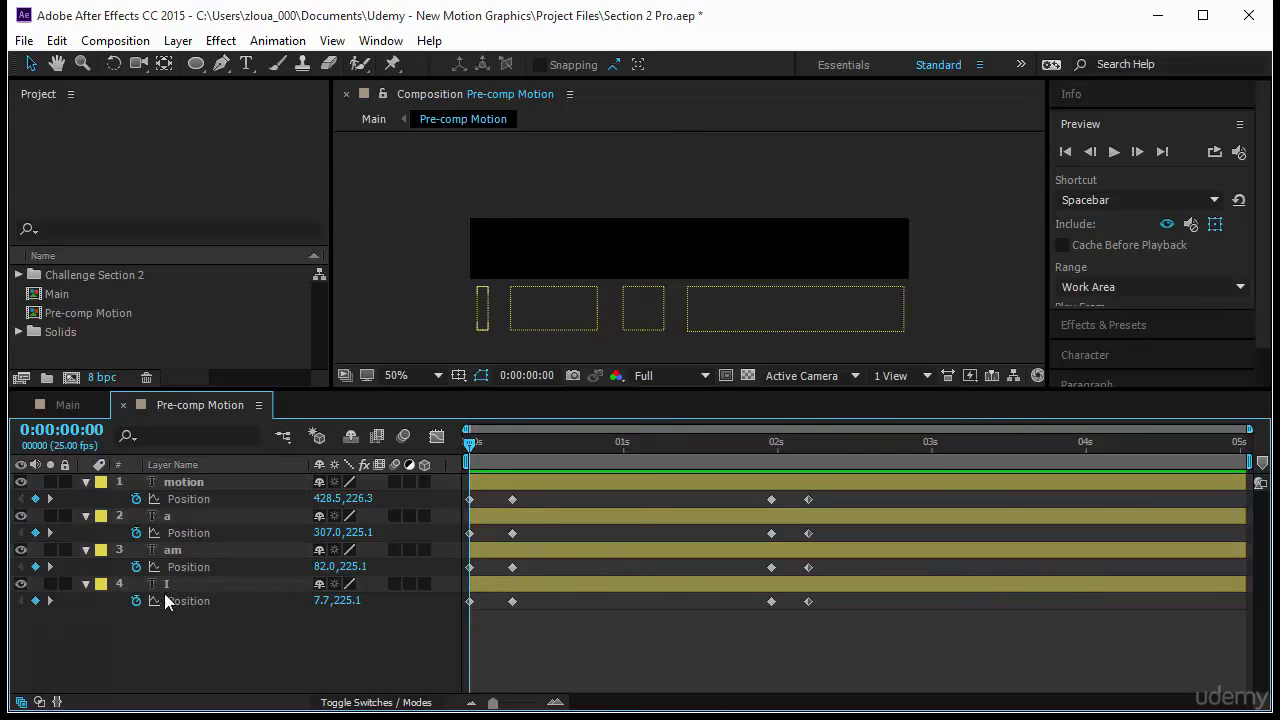
{"action": "left_click", "coordinate": [523, 584]}
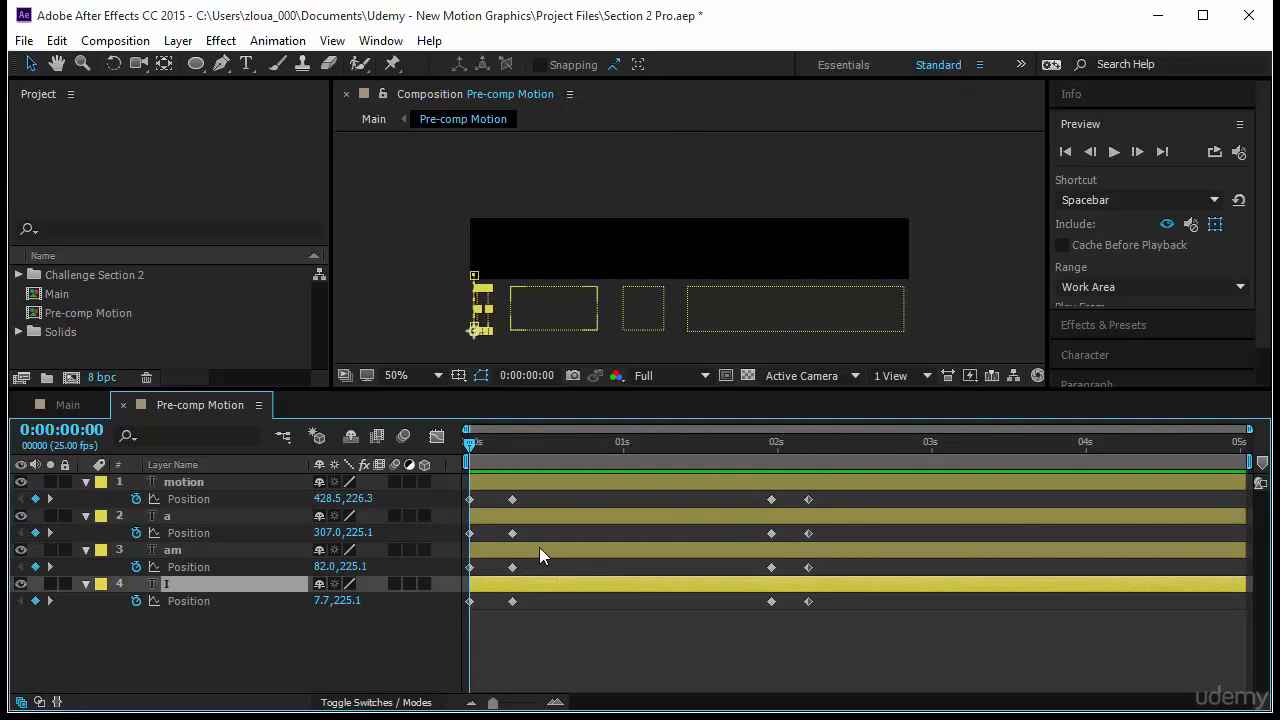
{"action": "left_click_drag", "start_coordinate": [539, 549], "coordinate": [647, 519]}
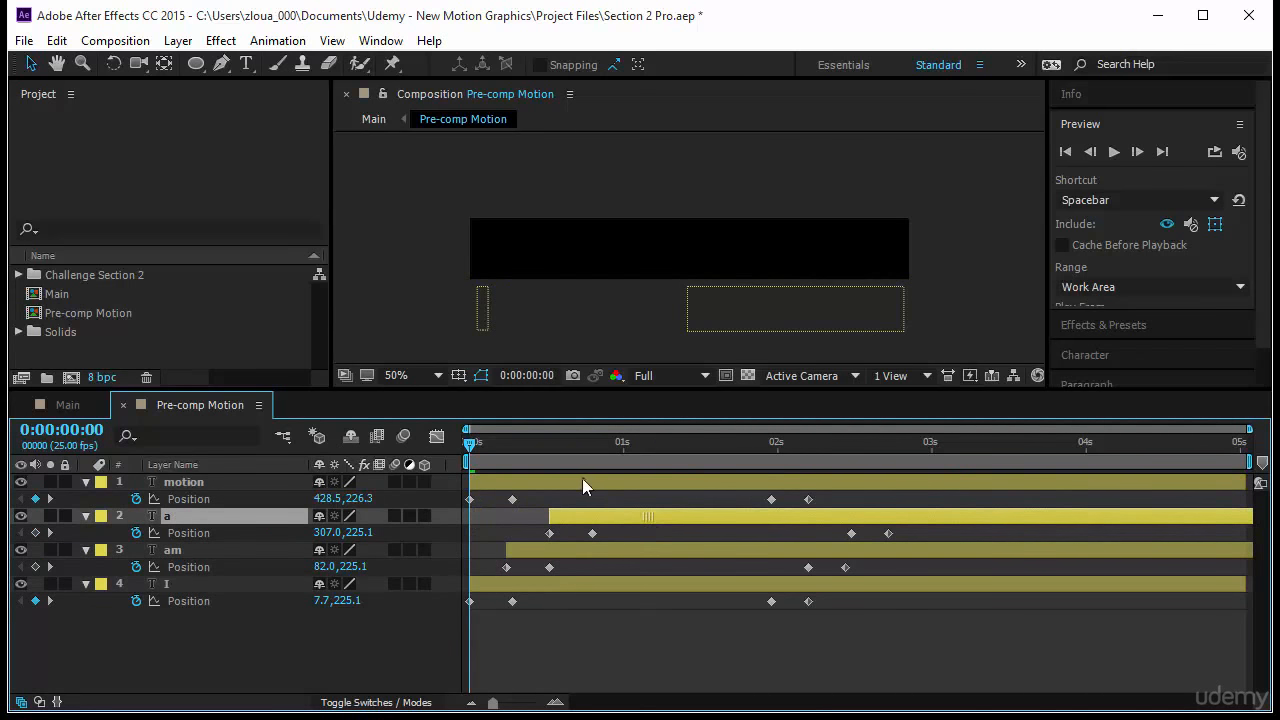
{"action": "left_click_drag", "start_coordinate": [582, 478], "coordinate": [706, 489]}
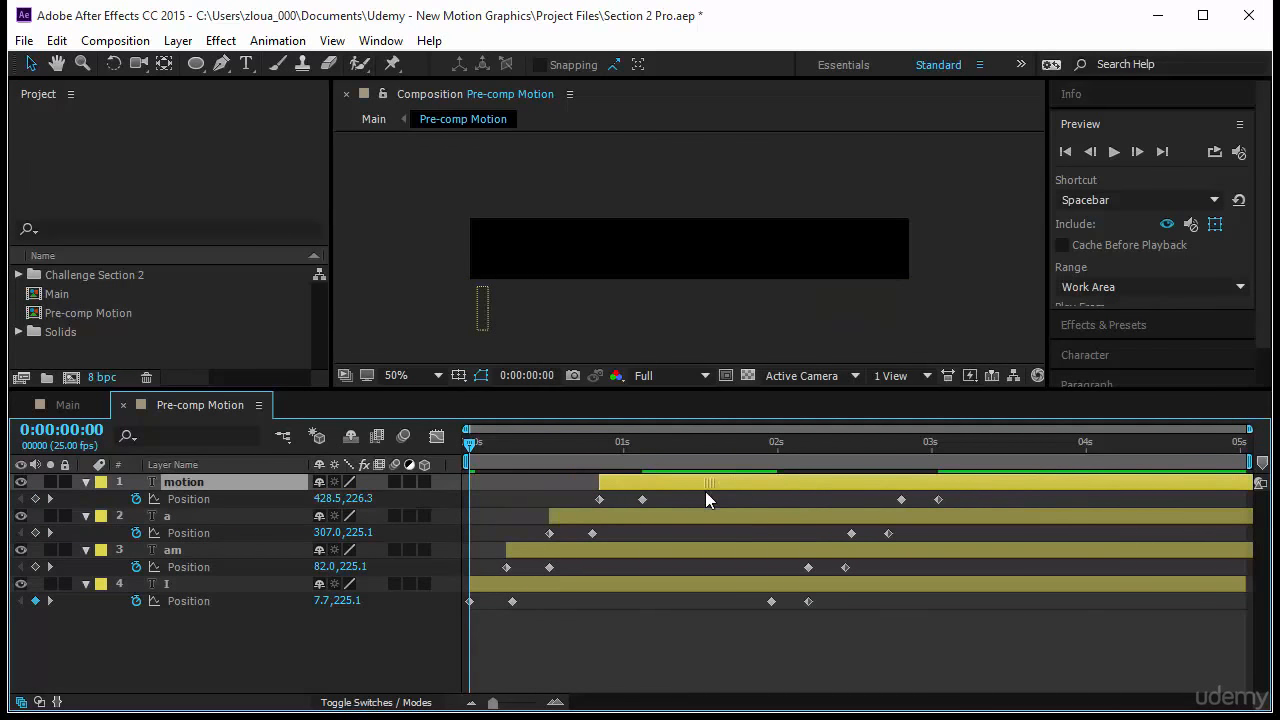
{"action": "left_click", "coordinate": [1113, 151]}
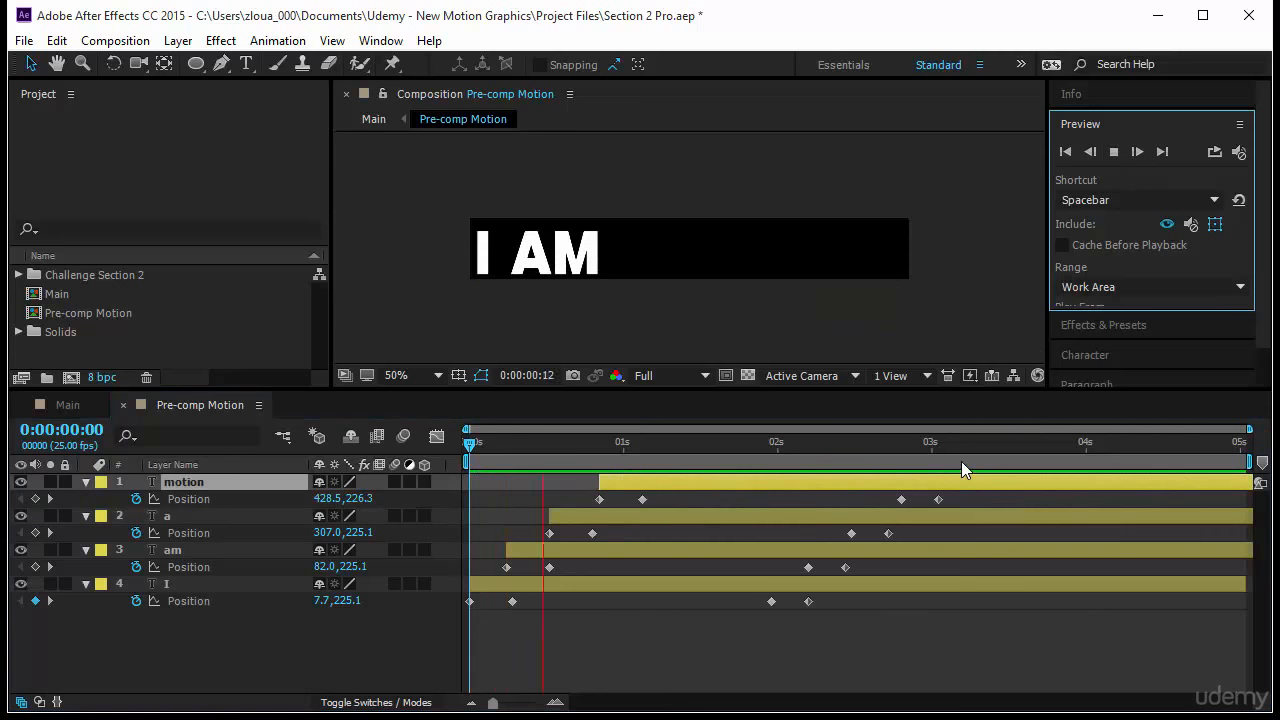
{"action": "left_click", "coordinate": [470, 443]}
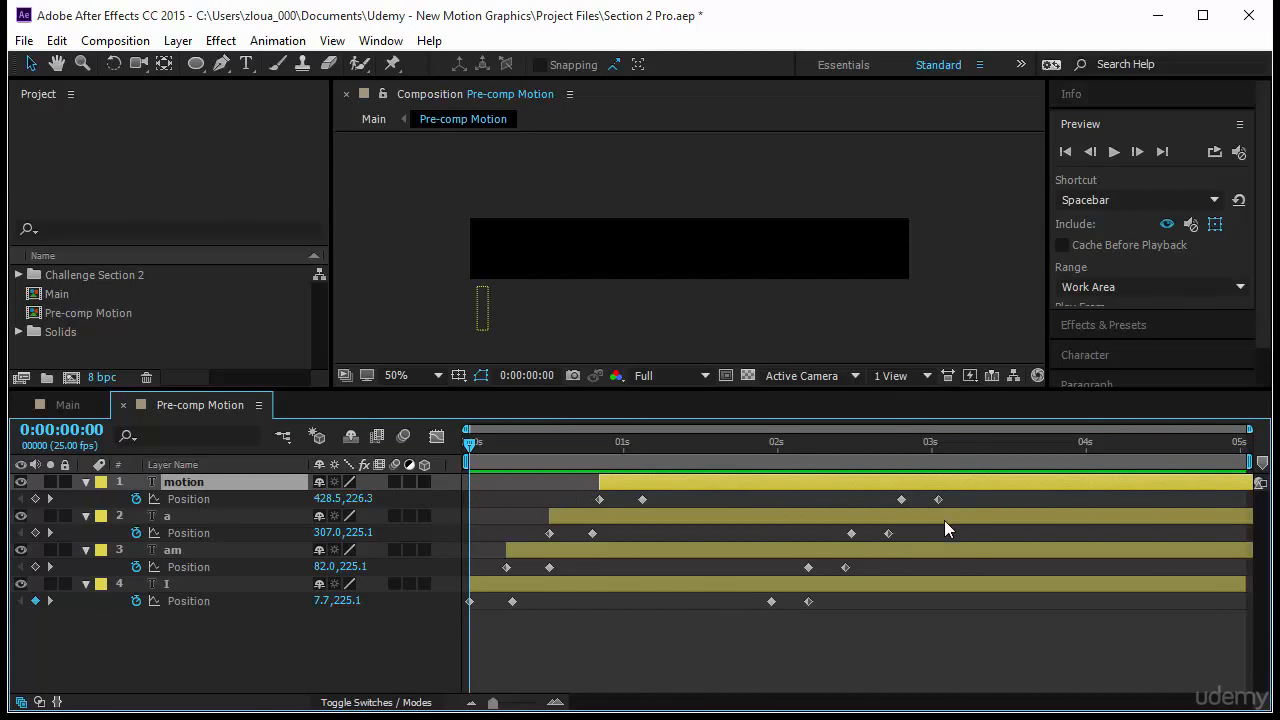
Reverse the exit order by shifting each layer's exit keyframe pair so motion leaves first and I last, and preview it
{"action": "left_click_drag", "start_coordinate": [945, 530], "coordinate": [764, 508]}
{"action": "left_click_drag", "start_coordinate": [899, 532], "coordinate": [883, 577]}
{"action": "left_click_drag", "start_coordinate": [765, 605], "coordinate": [812, 602]}
{"action": "left_click_drag", "start_coordinate": [810, 602], "coordinate": [924, 614]}
{"action": "left_click", "coordinate": [1114, 151]}
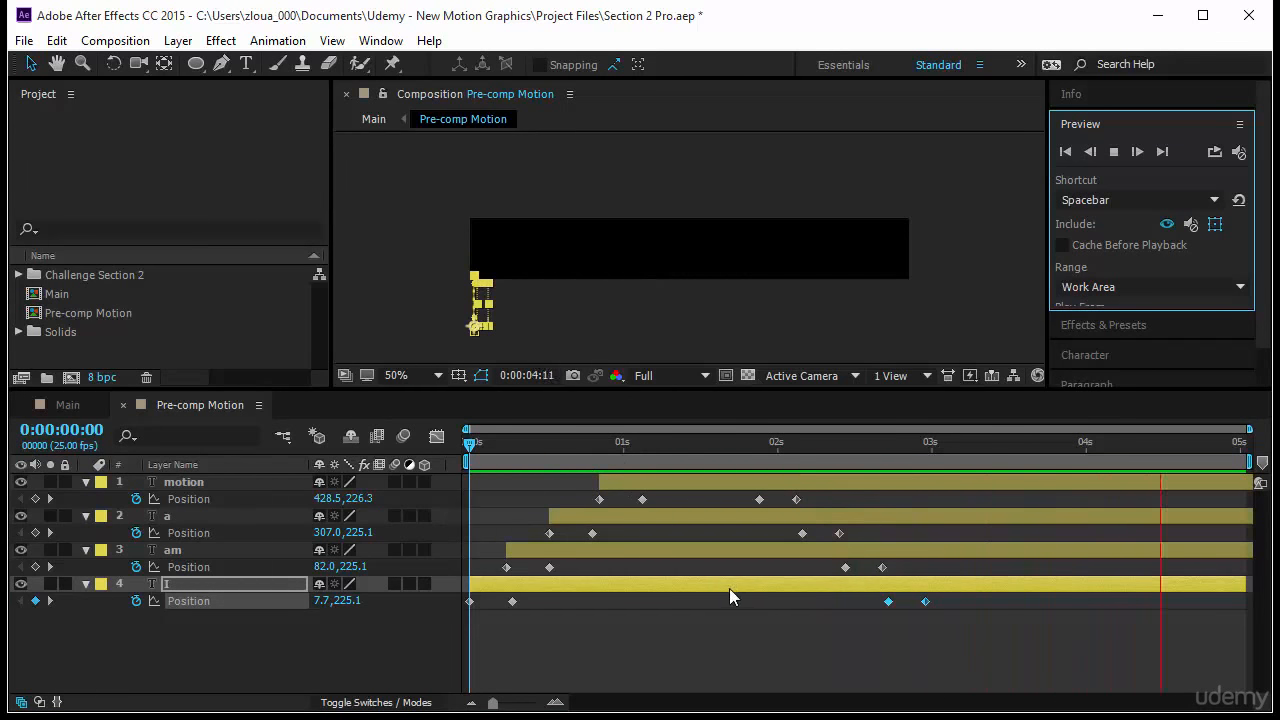
In the Main composition, pre-compose the artist and grahics text layers into a new composition named "Pre-comp Artist"
{"action": "left_click", "coordinate": [66, 404]}
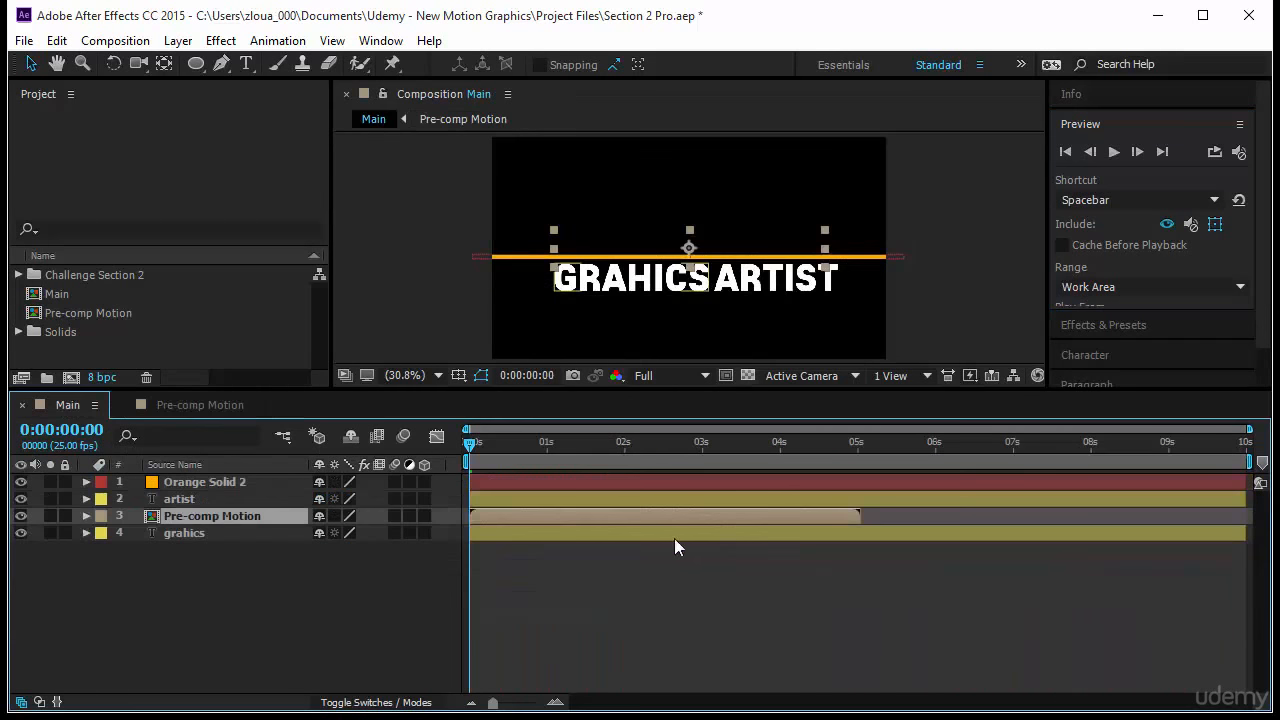
{"action": "left_click", "coordinate": [634, 278]}
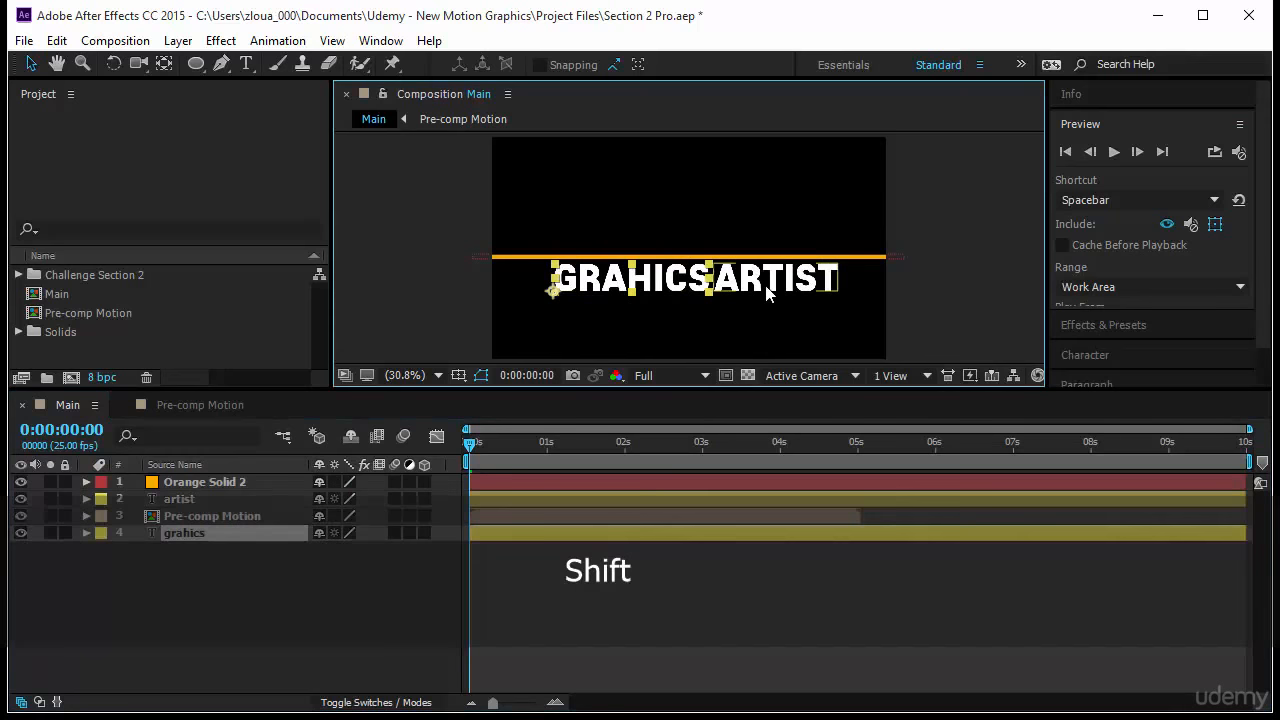
{"action": "left_click", "coordinate": [767, 291], "text": "shift"}
{"action": "right_click", "coordinate": [286, 508]}
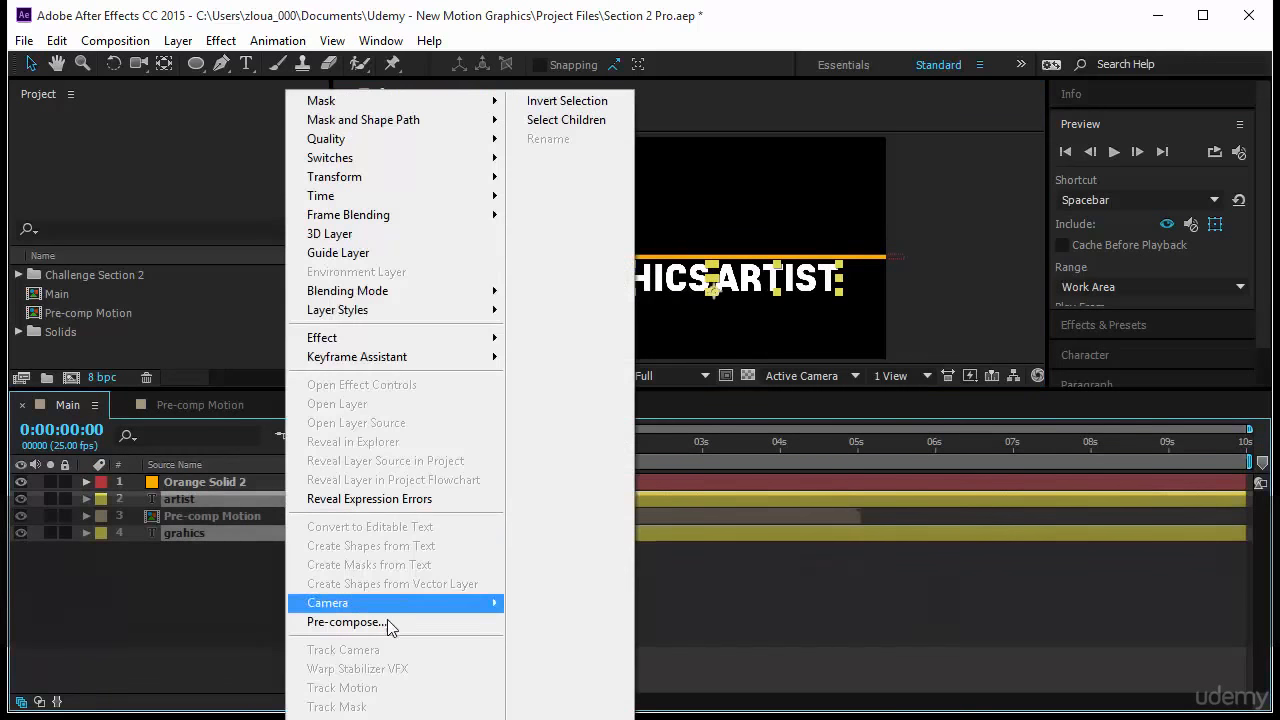
{"action": "left_click", "coordinate": [390, 627]}
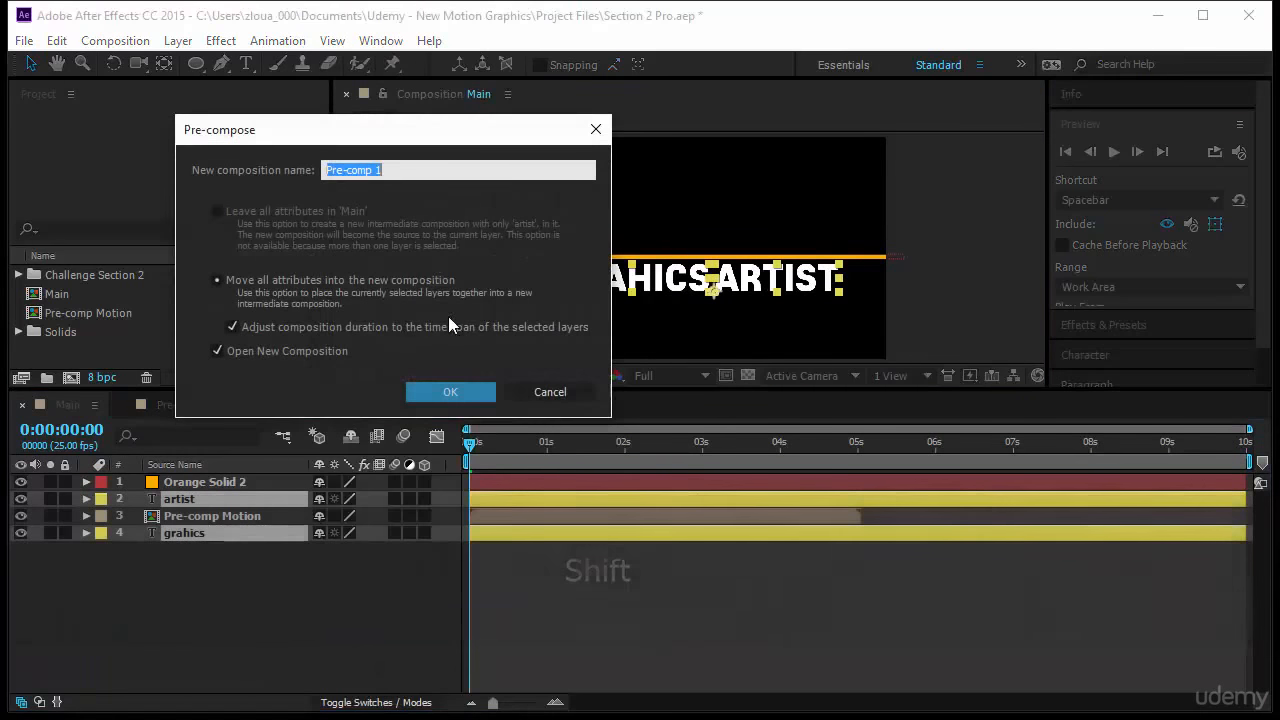
{"action": "left_click", "coordinate": [391, 170]}
{"action": "key", "text": "BackSpace"}
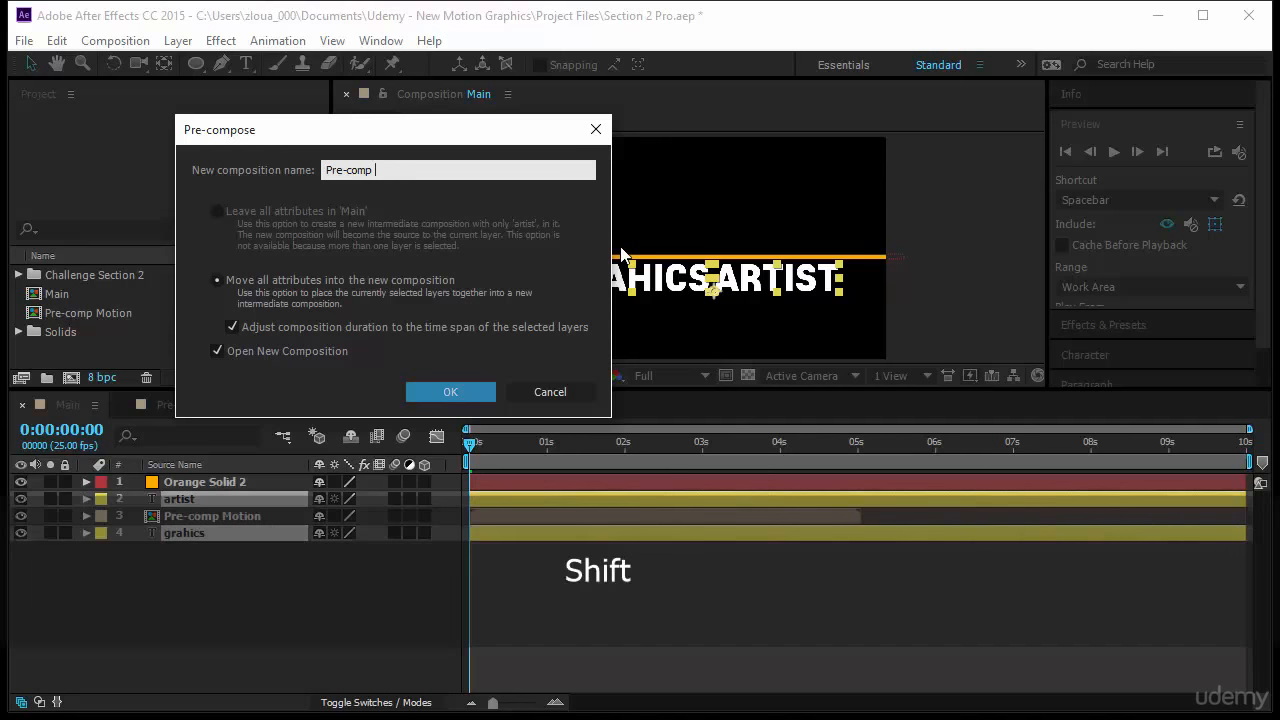
{"action": "type", "text": "Artist"}
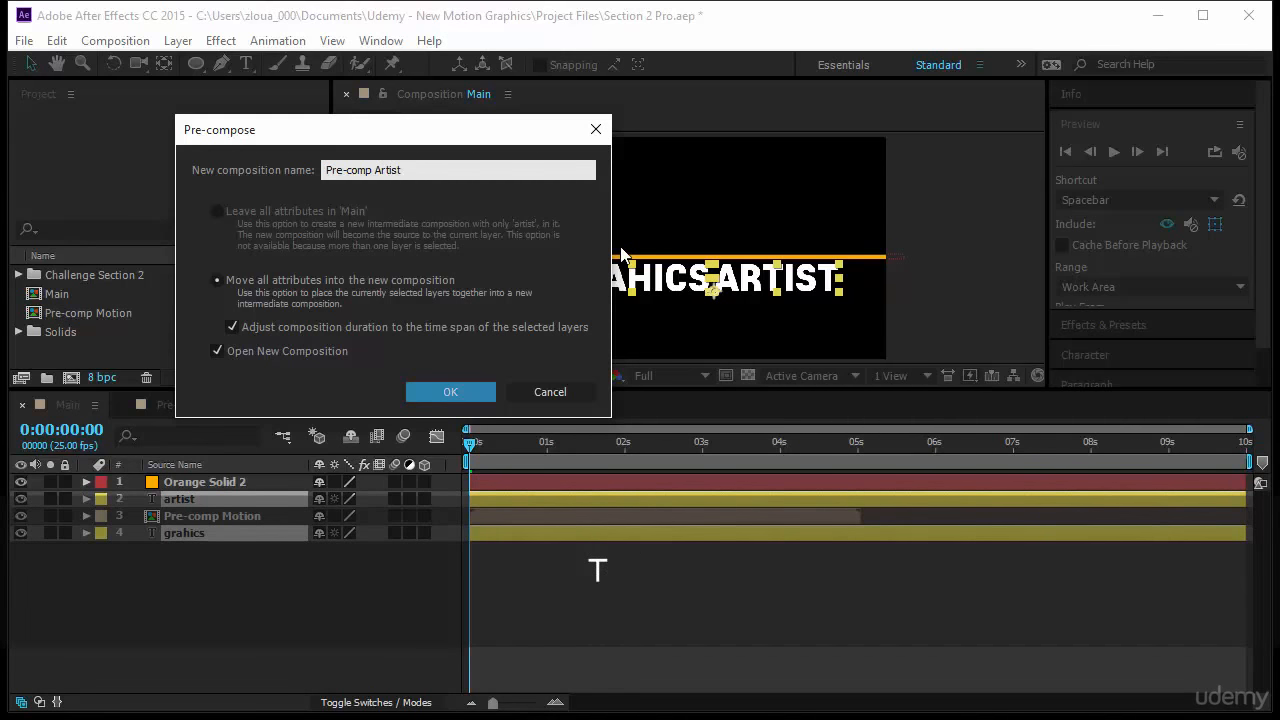
{"action": "key", "text": "Return"}
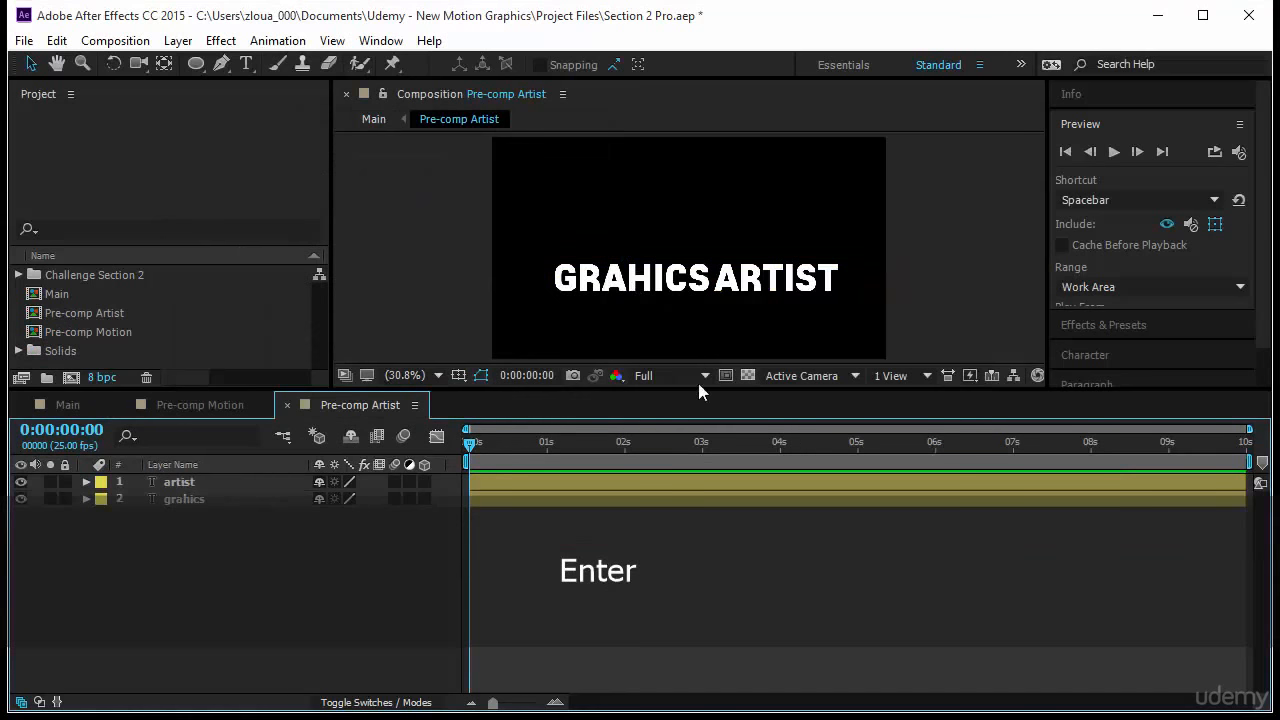
Draw a region of interest tightly around both words and crop the Pre-comp Artist composition to it
{"action": "left_click", "coordinate": [650, 288]}
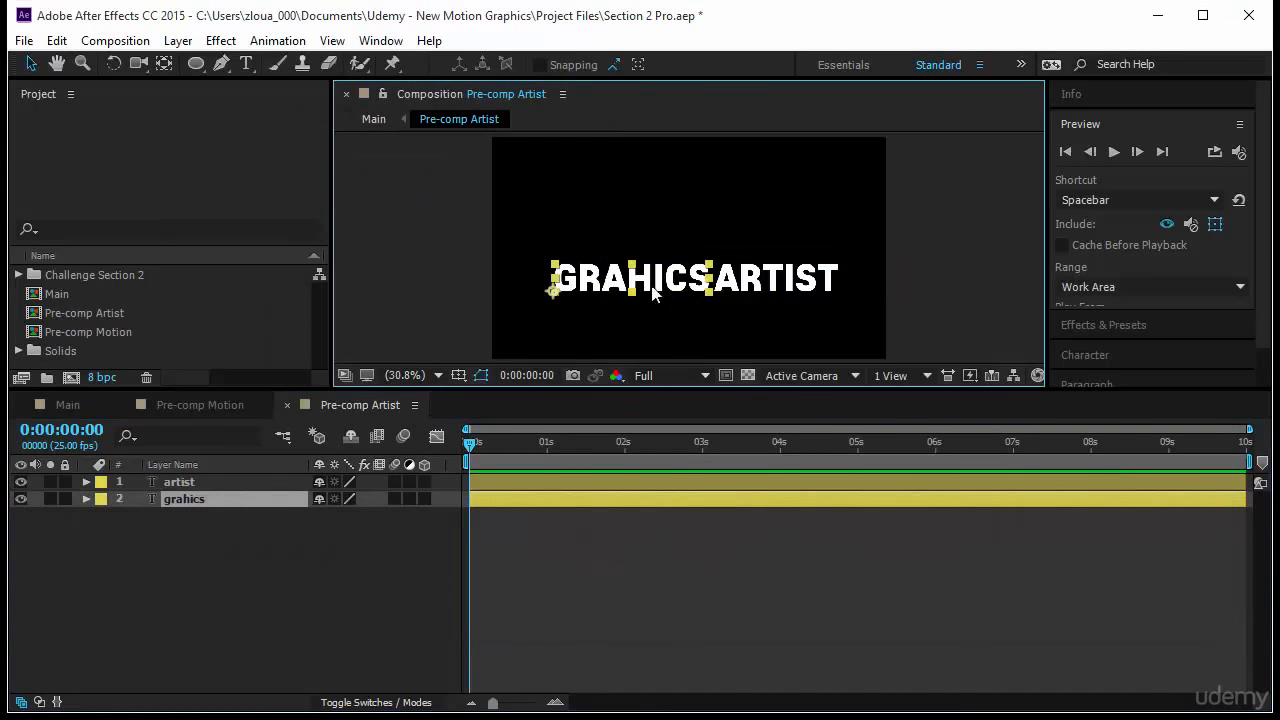
{"action": "left_click_drag", "start_coordinate": [538, 390], "coordinate": [551, 521]}
{"action": "left_click", "coordinate": [683, 406]}
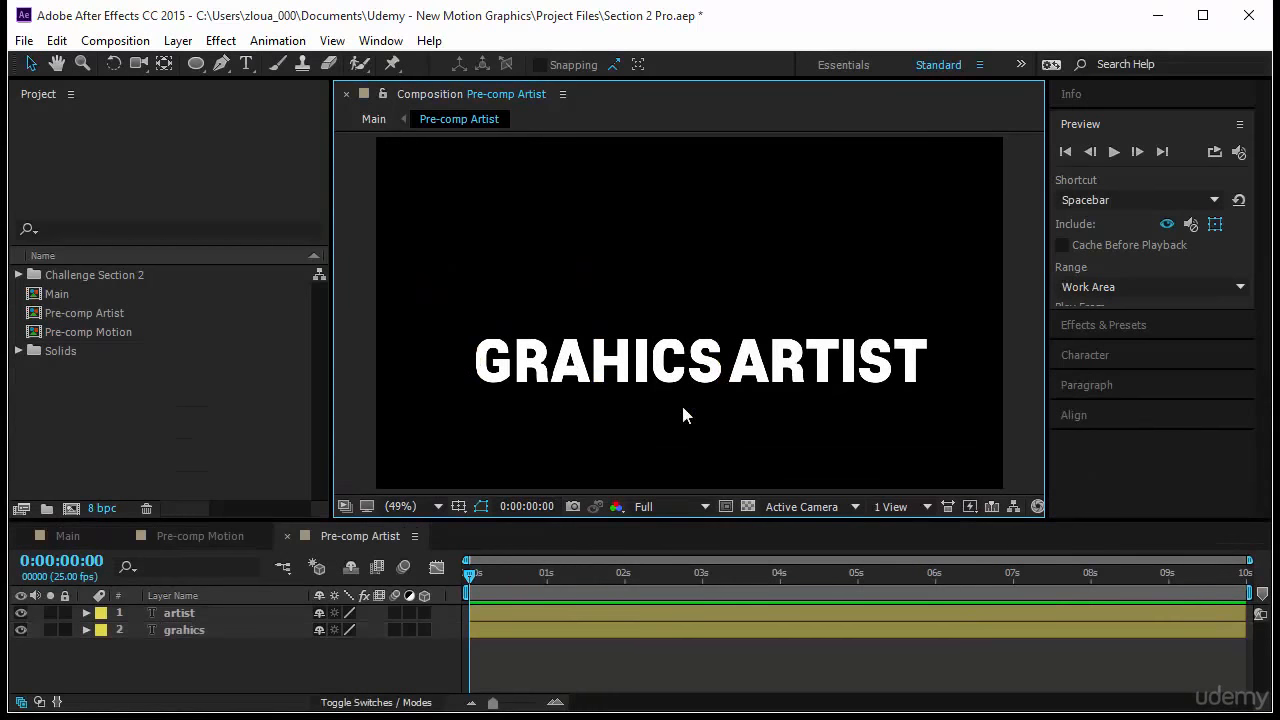
{"action": "left_click", "coordinate": [726, 506]}
{"action": "left_click_drag", "start_coordinate": [463, 325], "coordinate": [792, 380]}
{"action": "left_click_drag", "start_coordinate": [877, 393], "coordinate": [935, 370]}
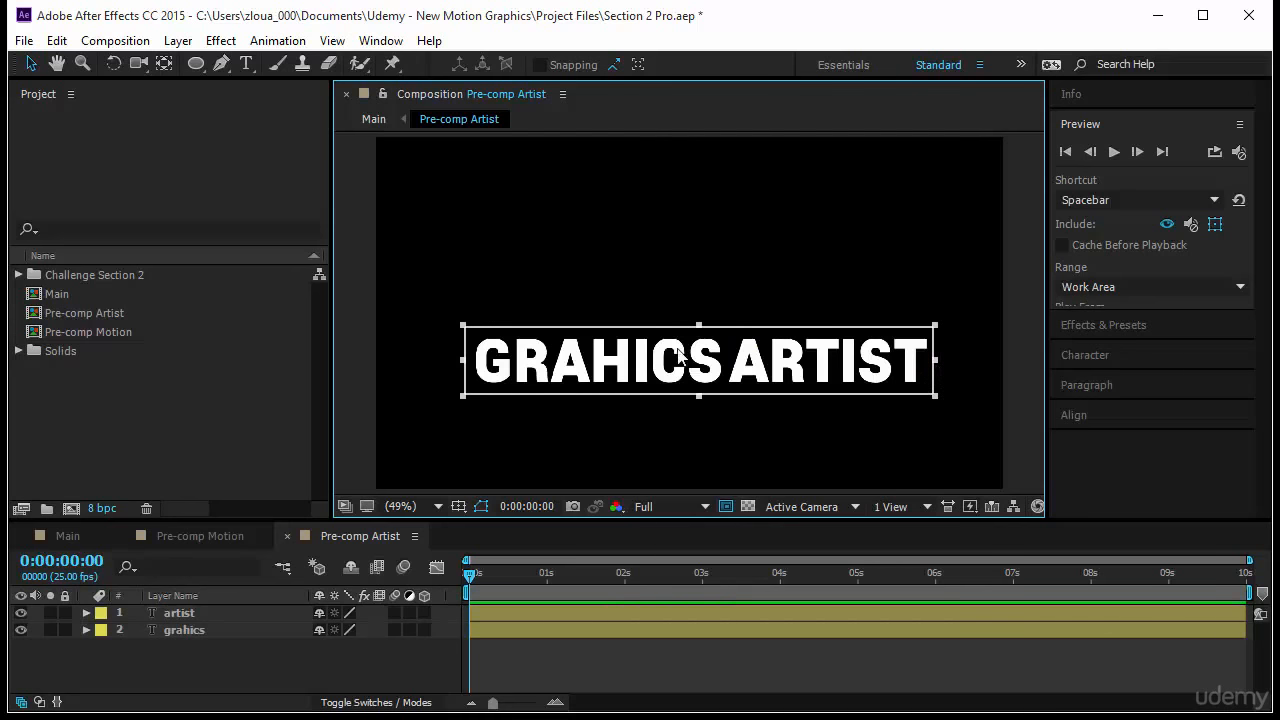
{"action": "left_click_drag", "start_coordinate": [699, 327], "coordinate": [703, 334]}
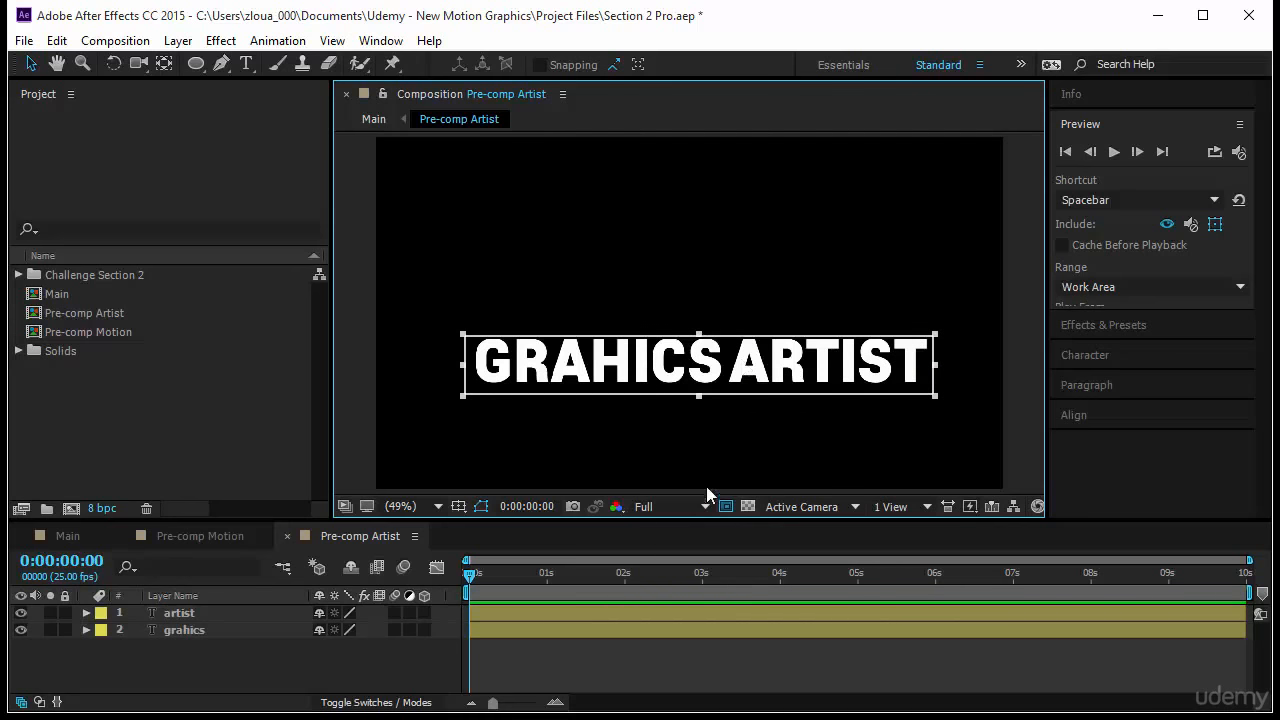
{"action": "left_click", "coordinate": [115, 40]}
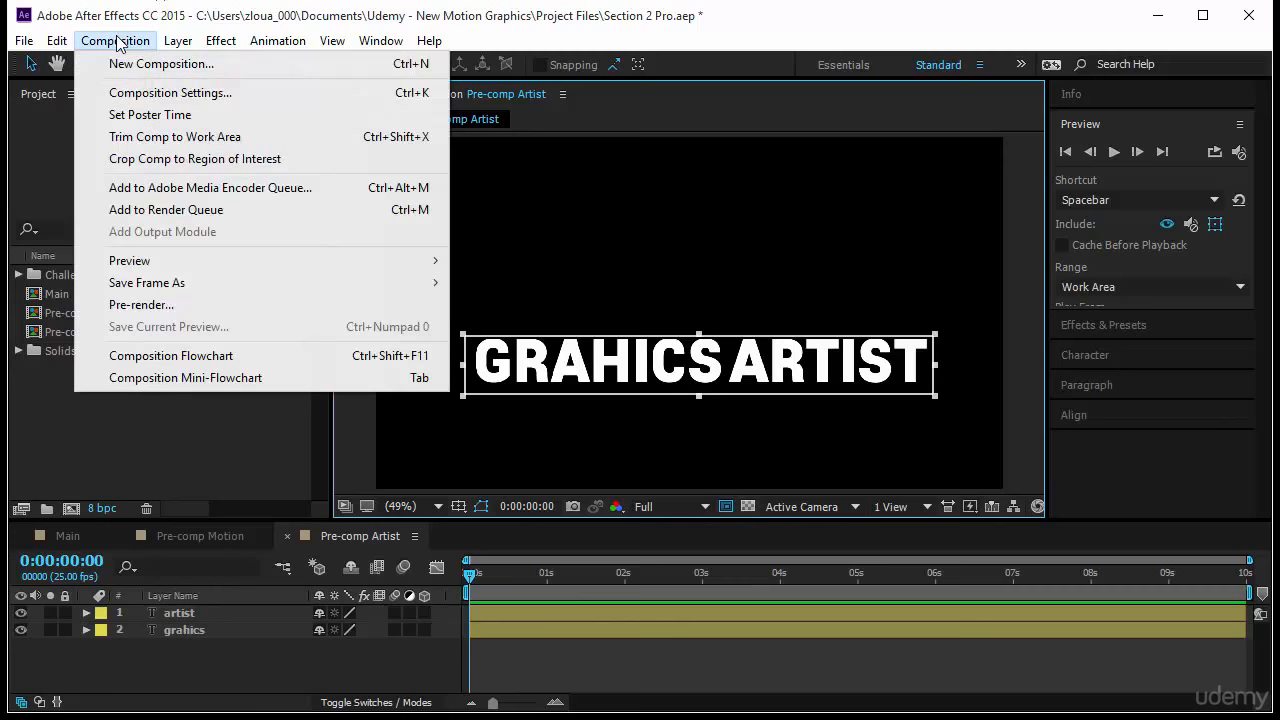
{"action": "left_click", "coordinate": [203, 162]}
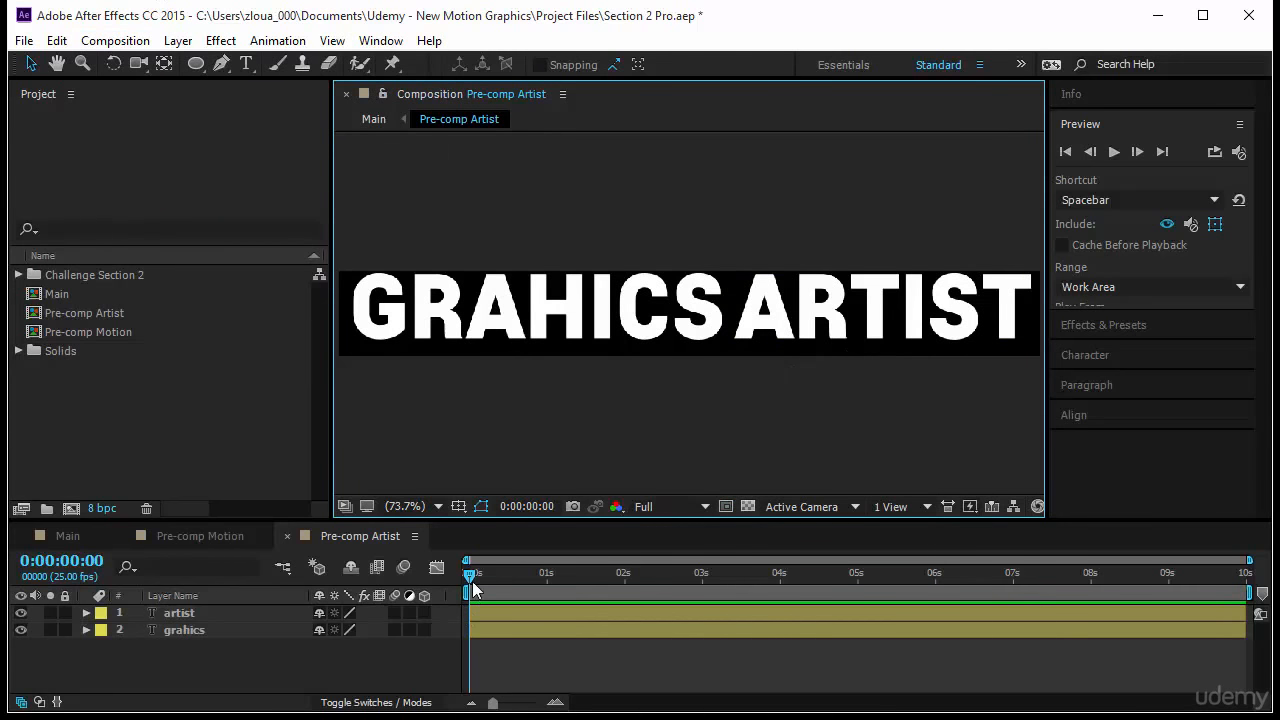
Add Position keyframes to the artist and grahics layers at 0:00:00:10
{"action": "left_click_drag", "start_coordinate": [467, 578], "coordinate": [500, 583]}
{"action": "left_click", "coordinate": [233, 614]}
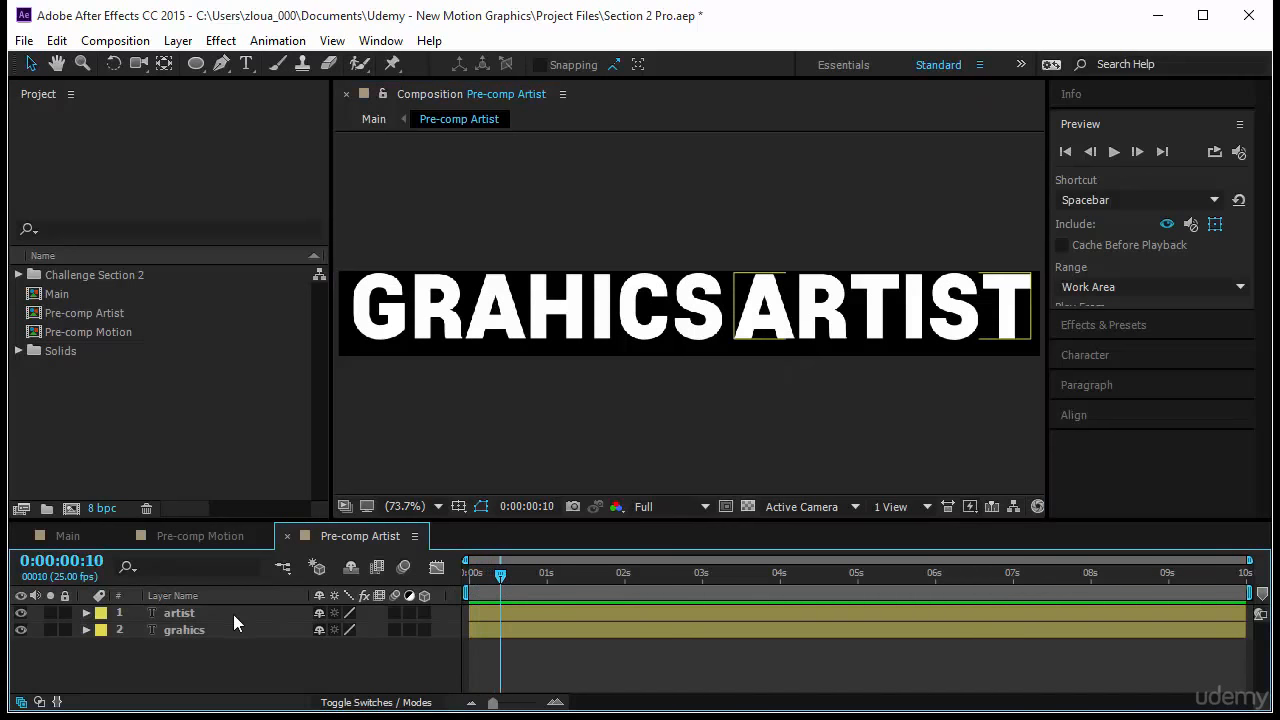
{"action": "left_click_drag", "start_coordinate": [160, 660], "coordinate": [197, 613]}
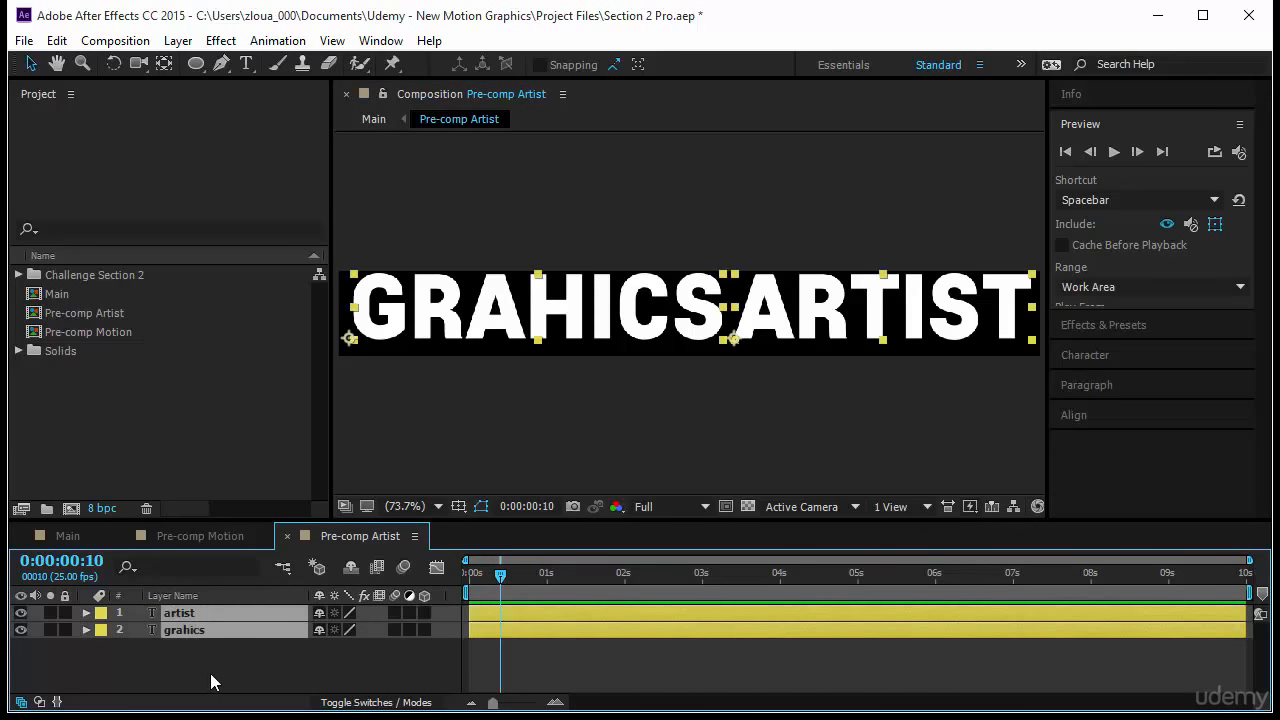
{"action": "key", "text": "p"}
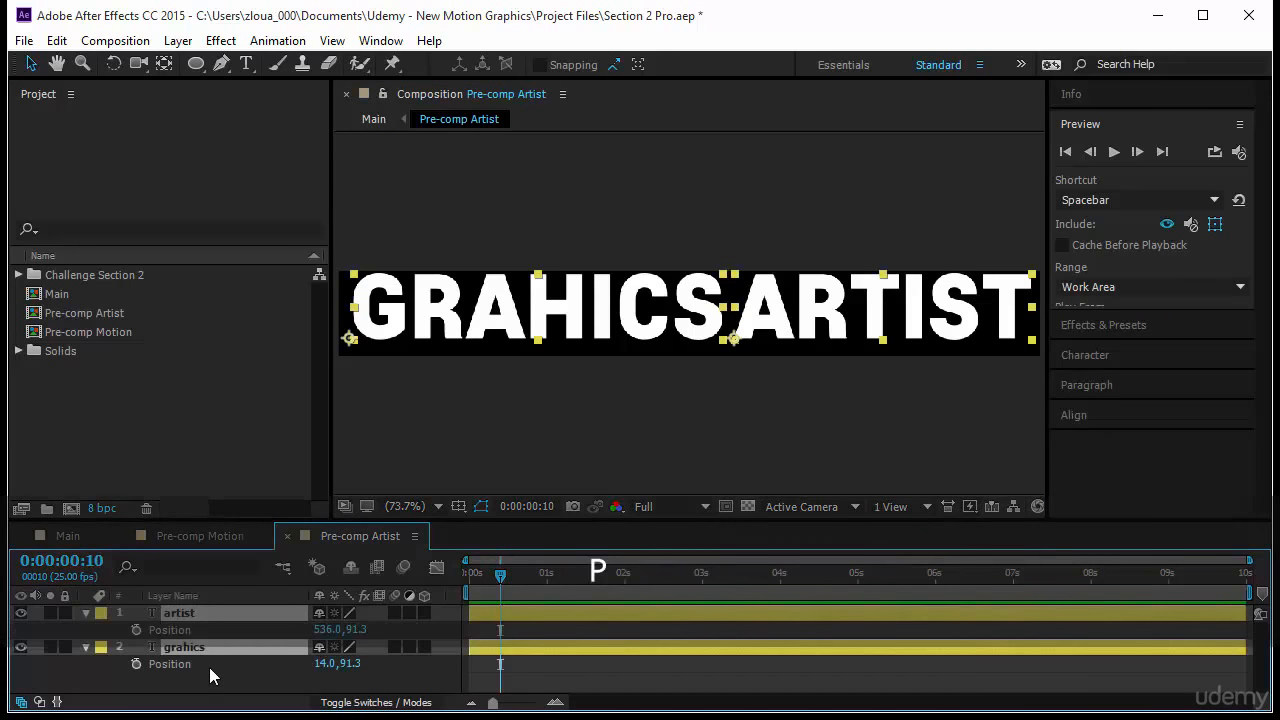
{"action": "left_click", "coordinate": [136, 630]}
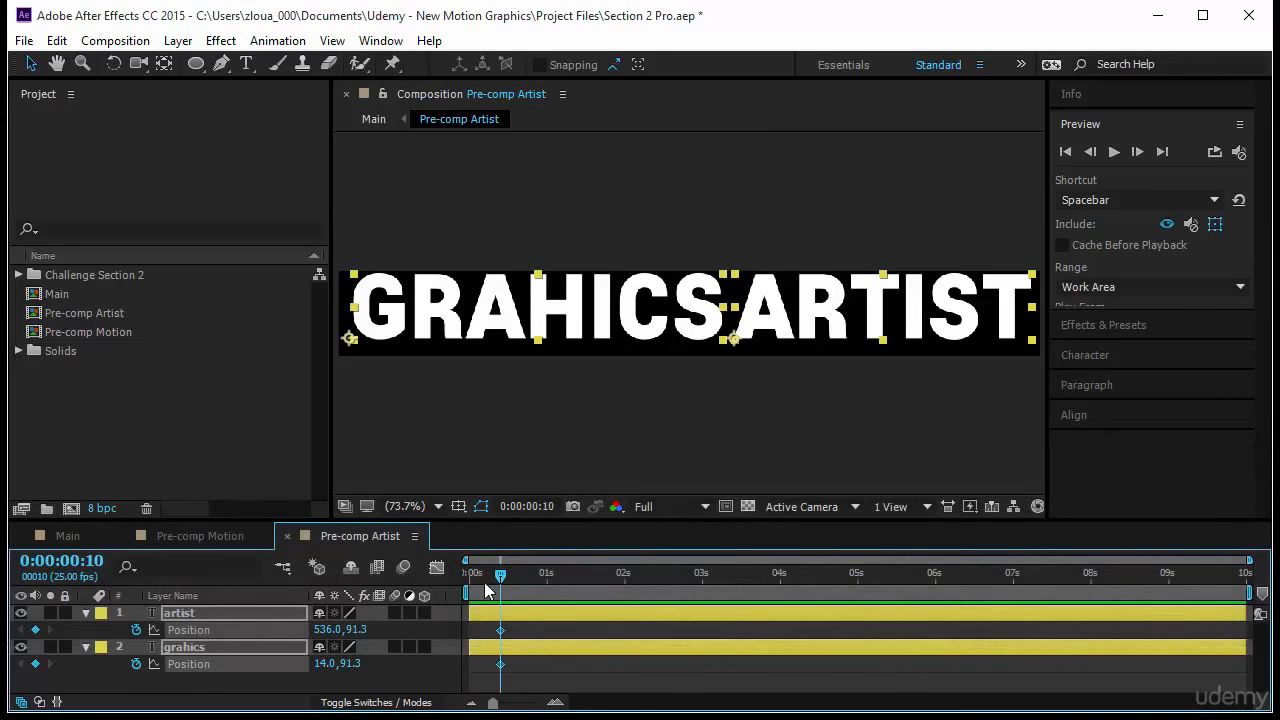
Keyframe both words straight above the frame at 0:00:00:00, at a Y position of about -7.7, and preview their entrance
{"action": "key", "text": "Home"}
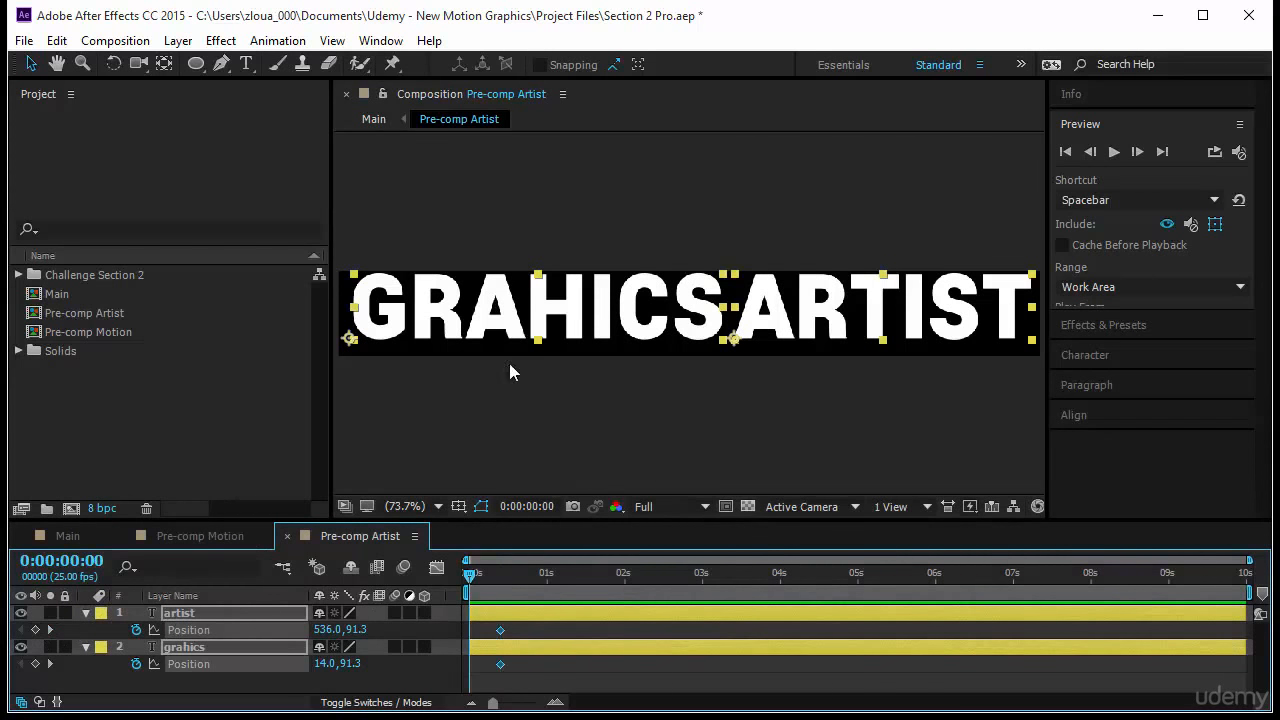
{"action": "left_click", "coordinate": [620, 322]}
{"action": "key", "text": "alt+shift+p"}
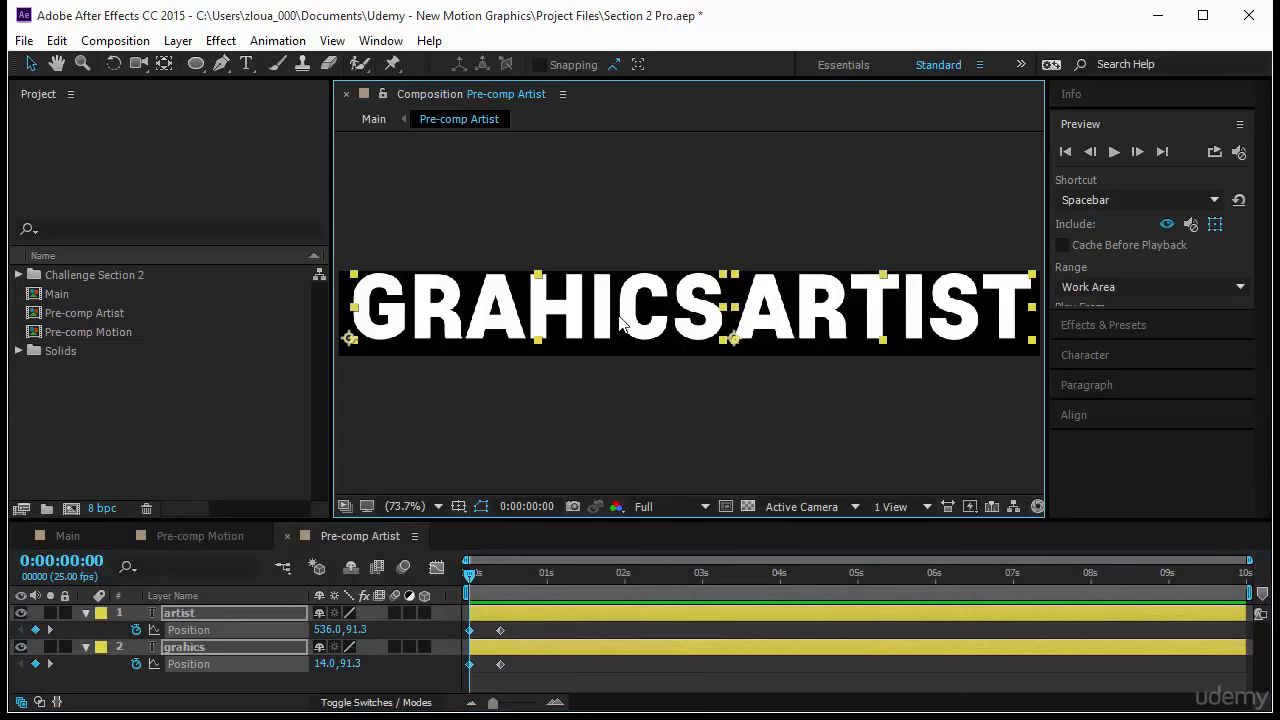
{"action": "left_click_drag", "start_coordinate": [620, 322], "coordinate": [616, 242], "text": "shift"}
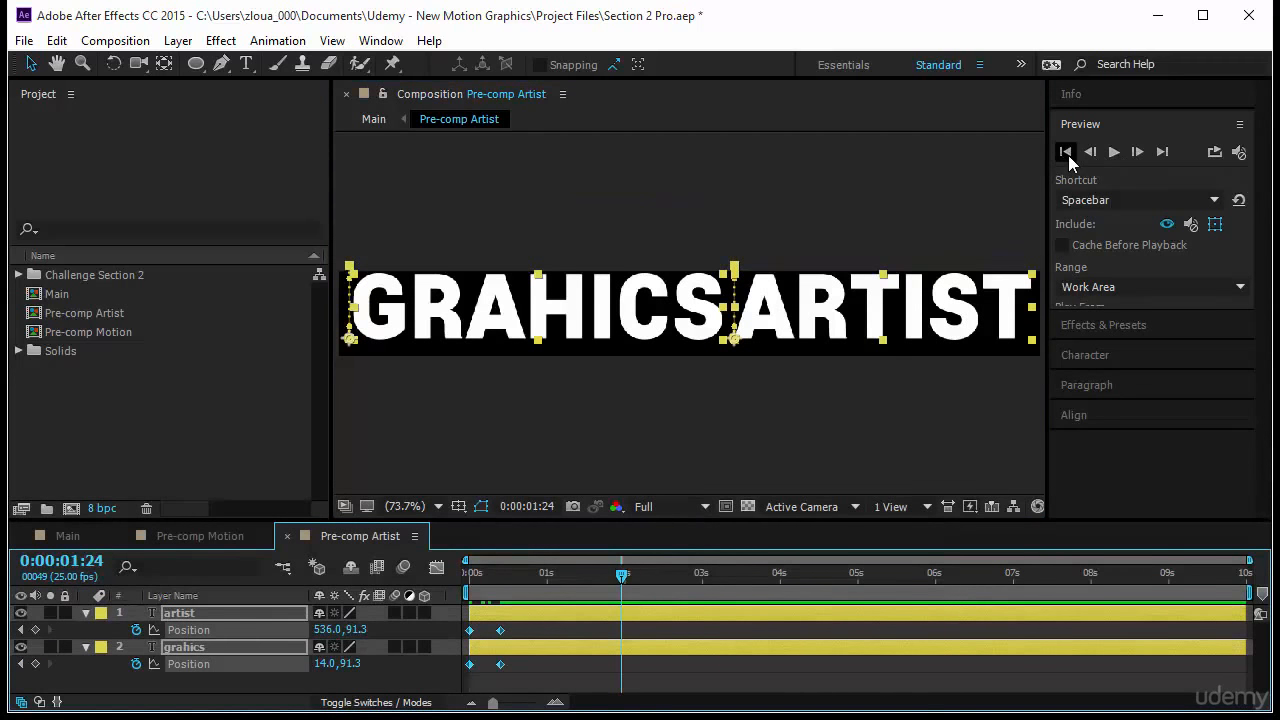
{"action": "left_click", "coordinate": [1066, 153]}
{"action": "left_click", "coordinate": [1113, 151]}
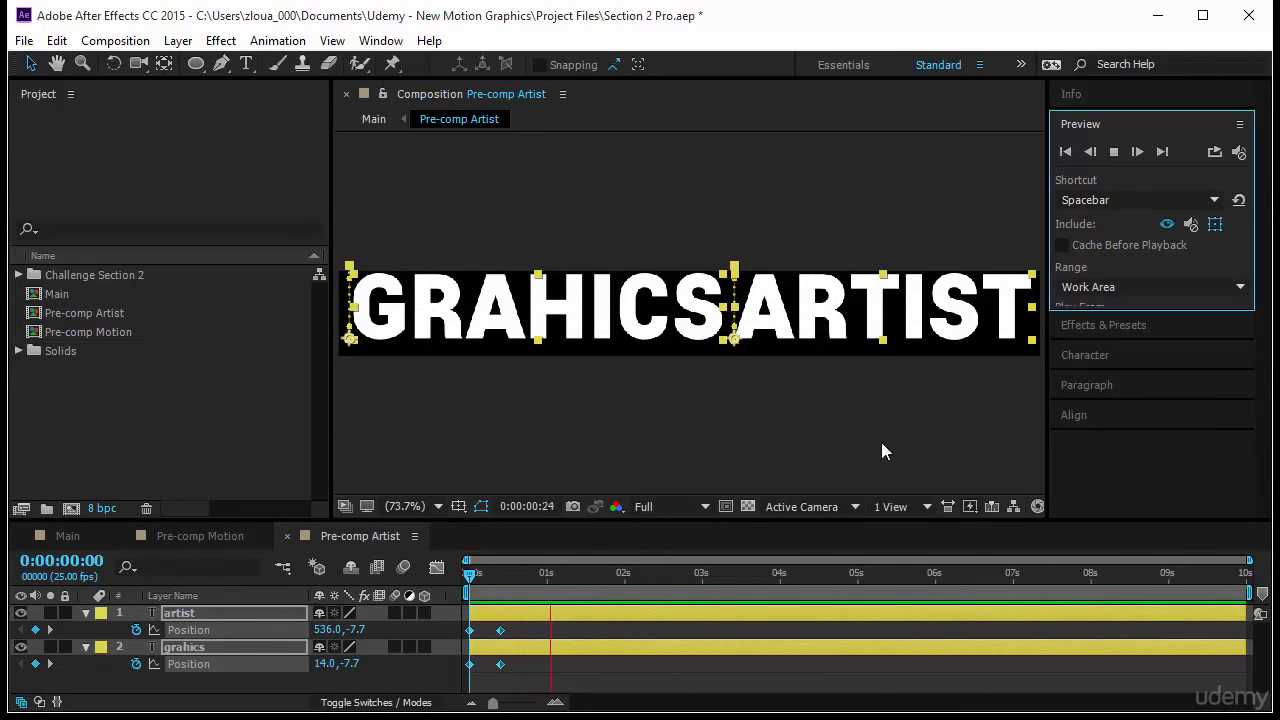
Copy each layer's pair of entrance Position keyframes, paste it at 0:00:02:01, and preview the animation
{"action": "left_click_drag", "start_coordinate": [470, 575], "coordinate": [629, 594]}
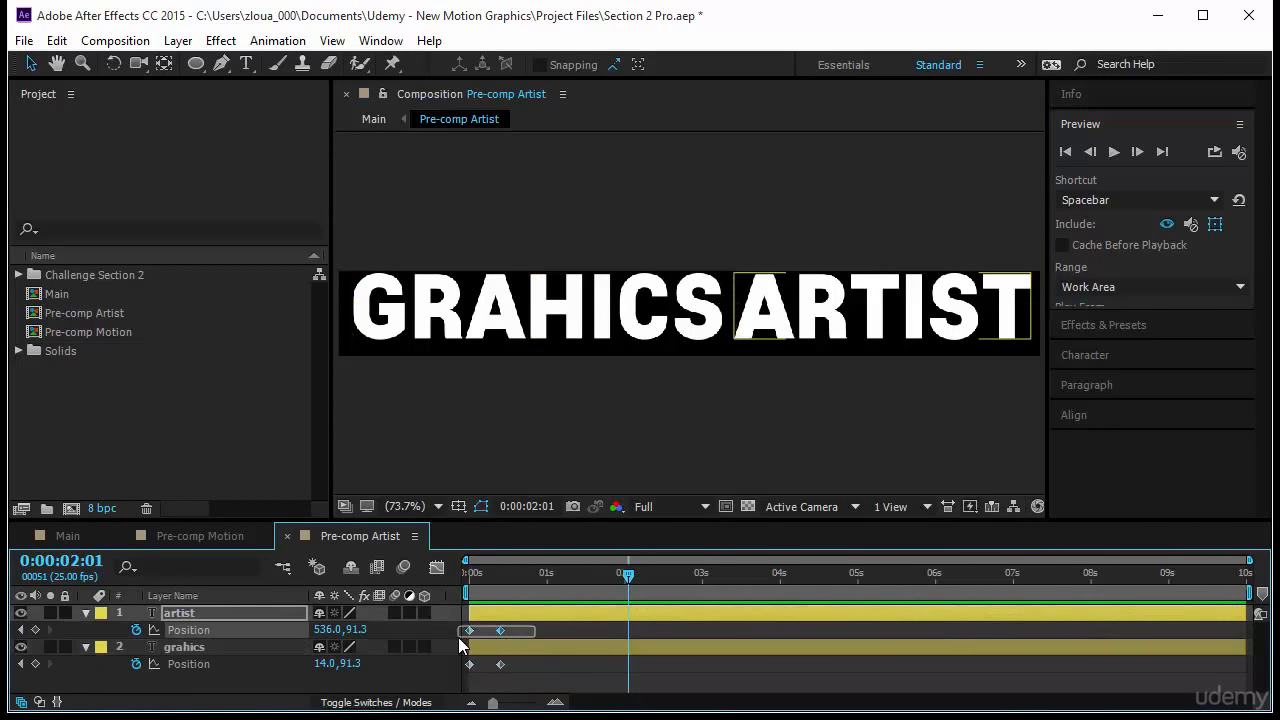
{"action": "left_click", "coordinate": [597, 645], "text": "ctrl"}
{"action": "key", "text": "ctrl+c"}
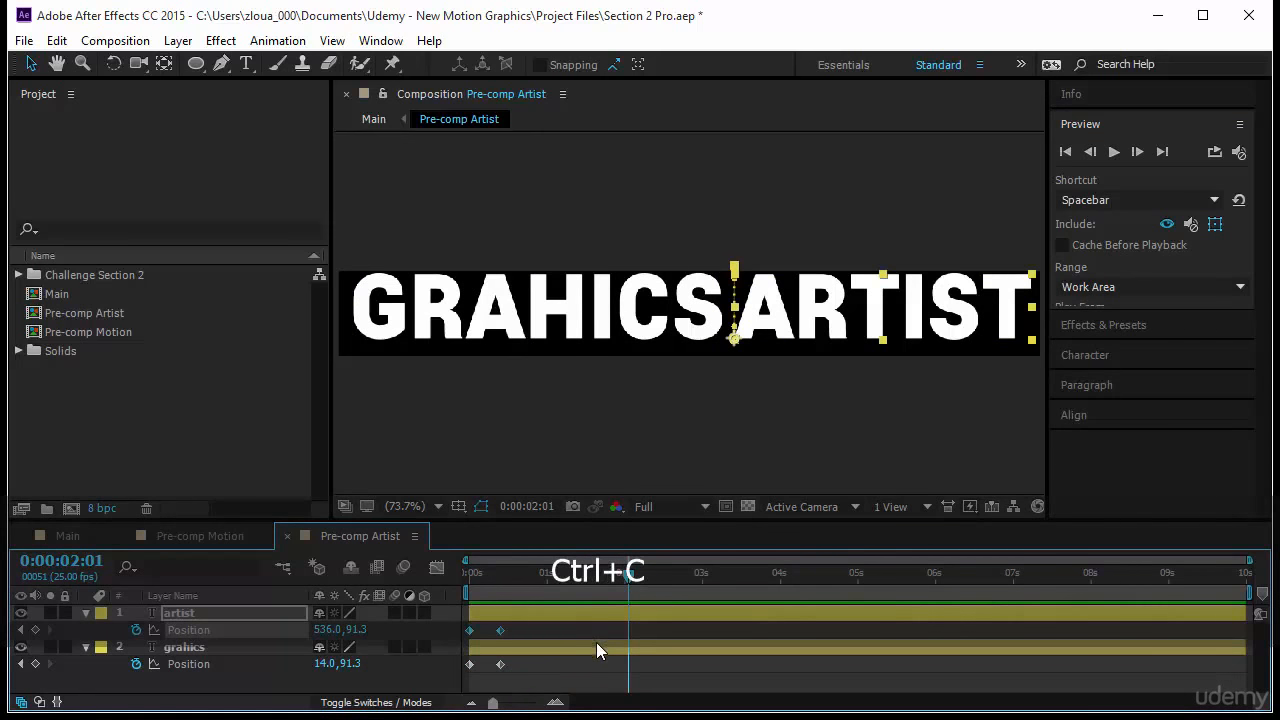
{"action": "key", "text": "ctrl+v"}
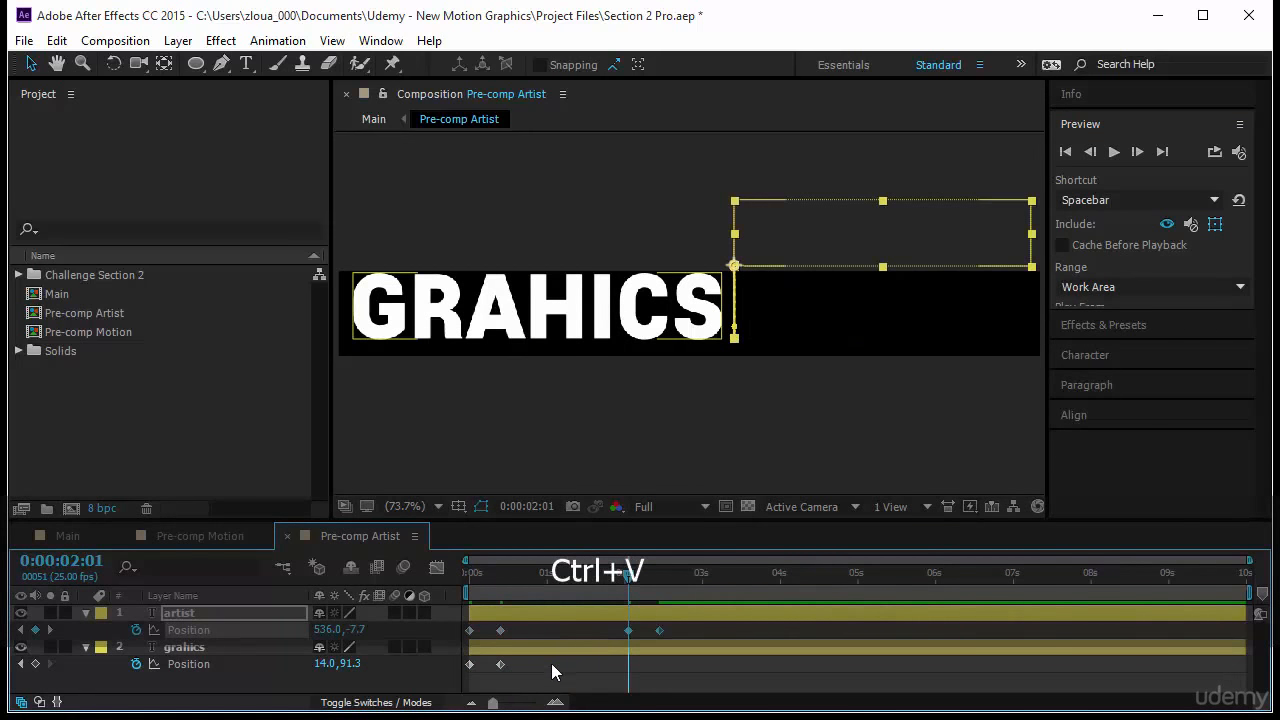
{"action": "left_click_drag", "start_coordinate": [551, 663], "coordinate": [452, 690]}
{"action": "key", "text": "ctrl+c"}
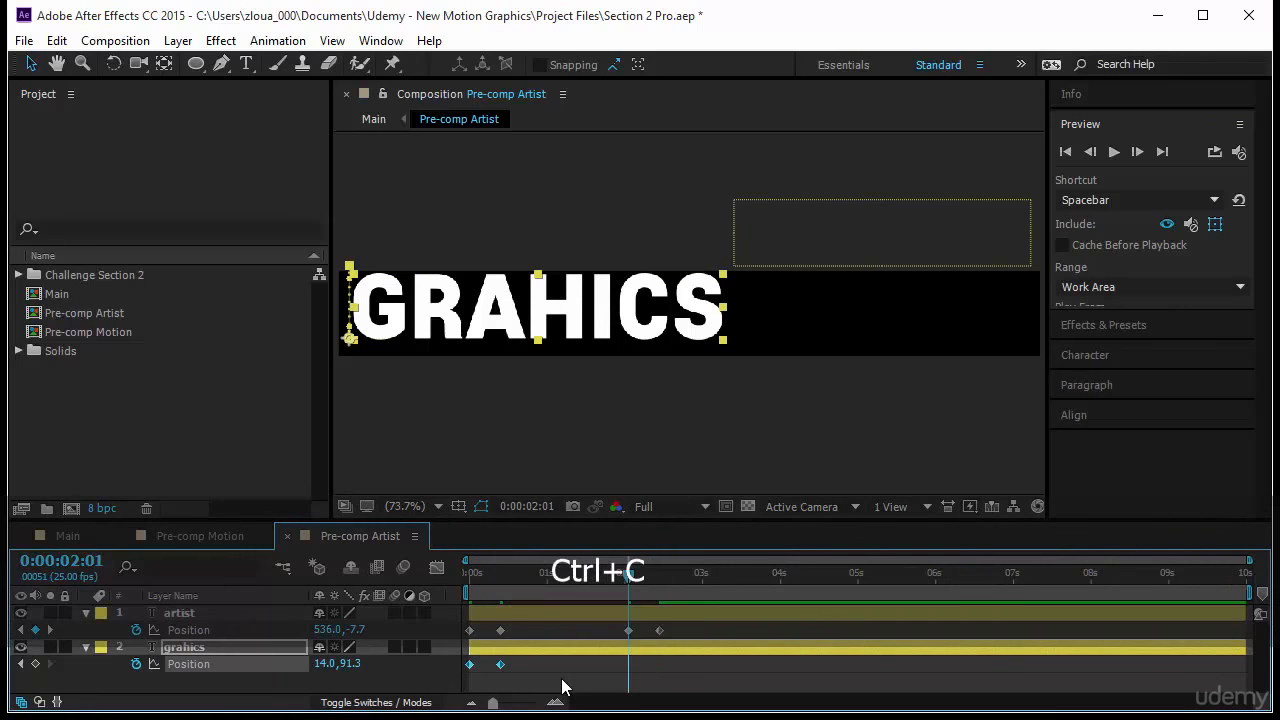
{"action": "key", "text": "ctrl+v"}
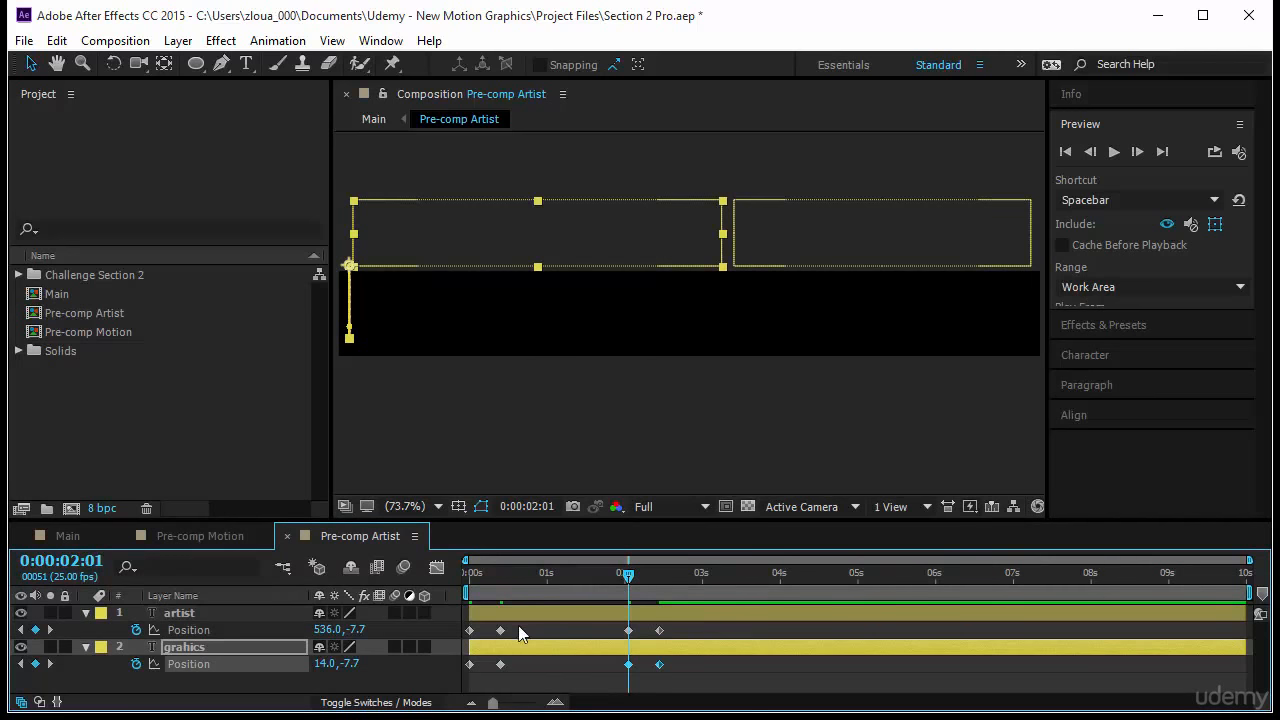
{"action": "key", "text": "Delete"}
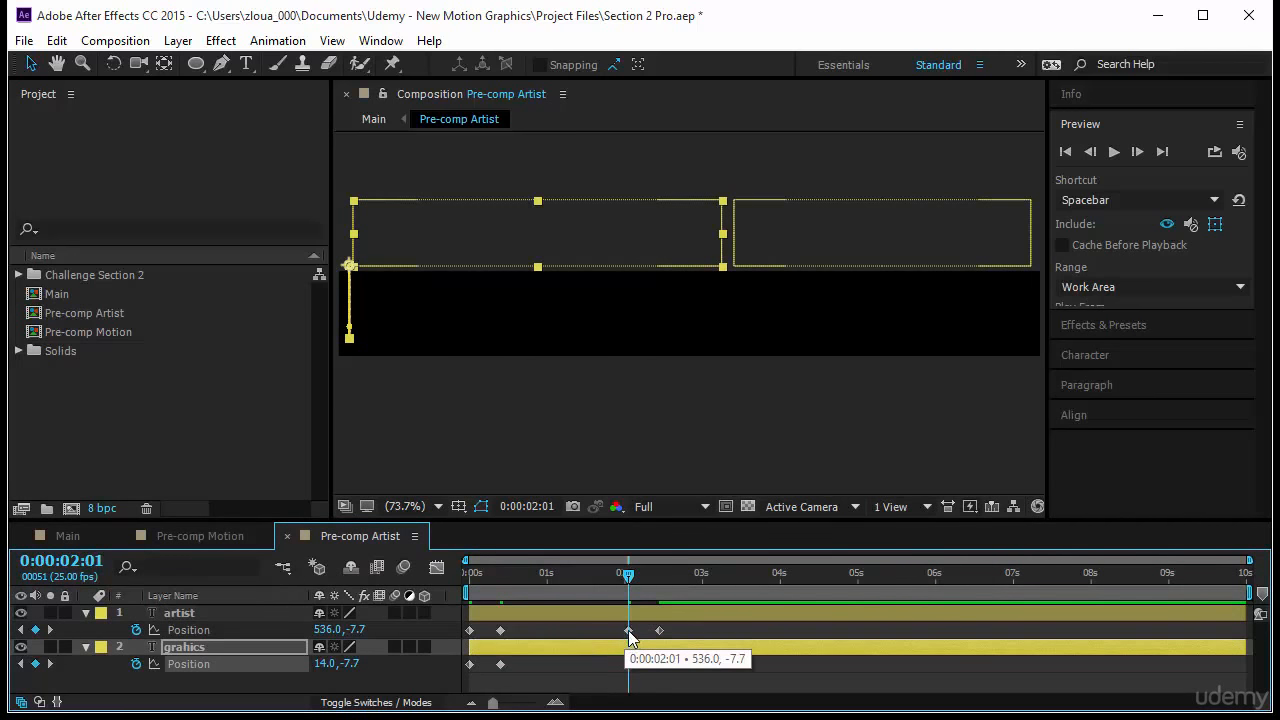
{"action": "key", "text": "ctrl+v"}
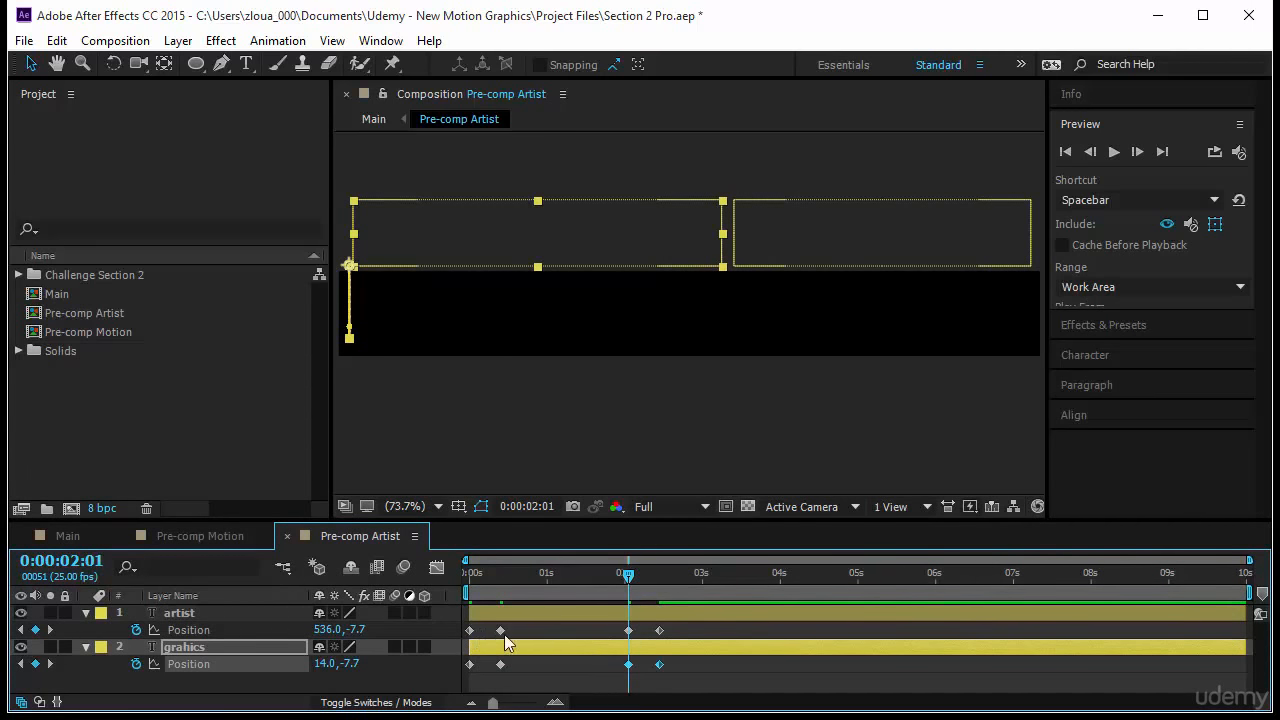
{"action": "left_click_drag", "start_coordinate": [628, 575], "coordinate": [441, 594]}
{"action": "key", "text": "space"}
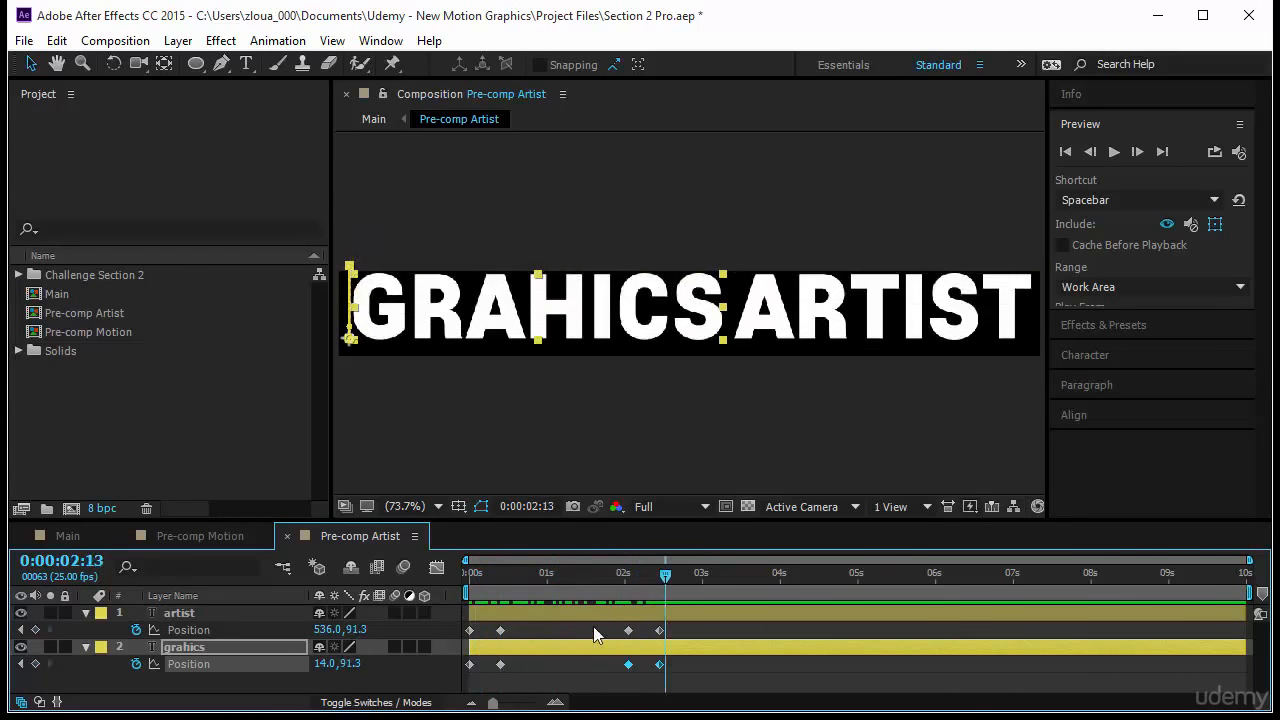
{"action": "key", "text": "space"}
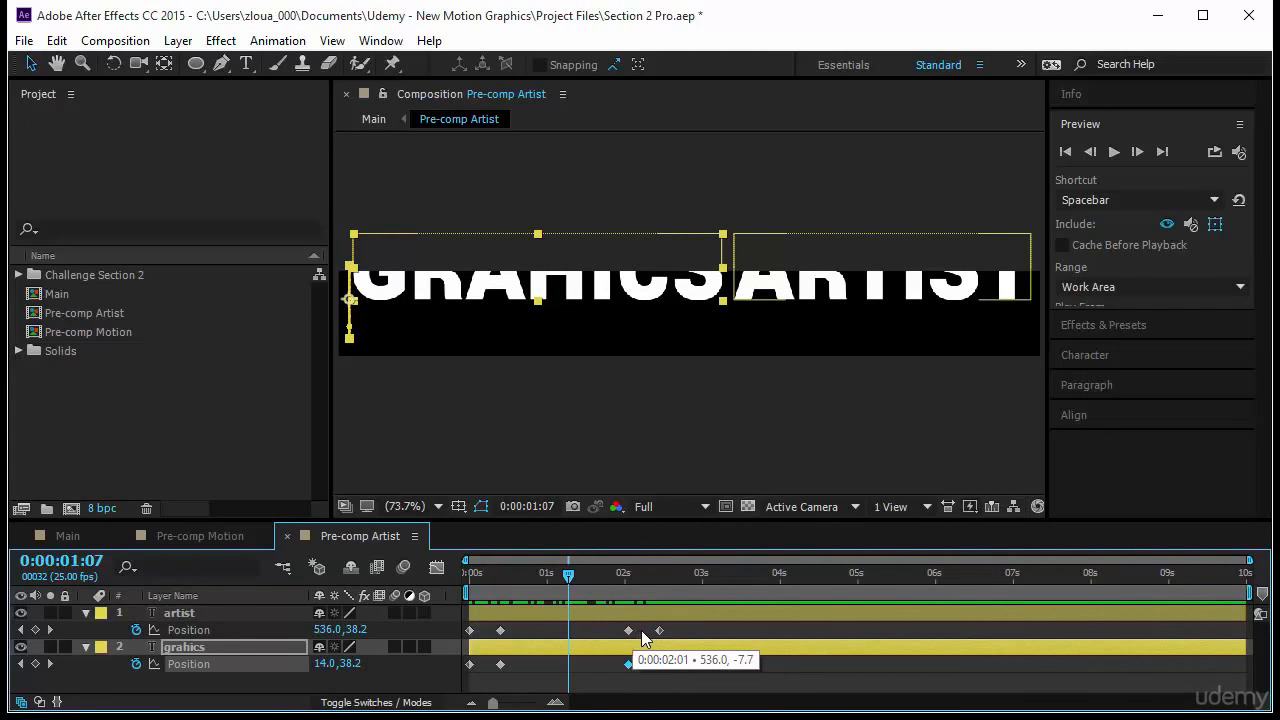
Time-reverse the second pair of Position keyframes on both layers so the words exit upward
{"action": "left_click_drag", "start_coordinate": [638, 624], "coordinate": [630, 676]}
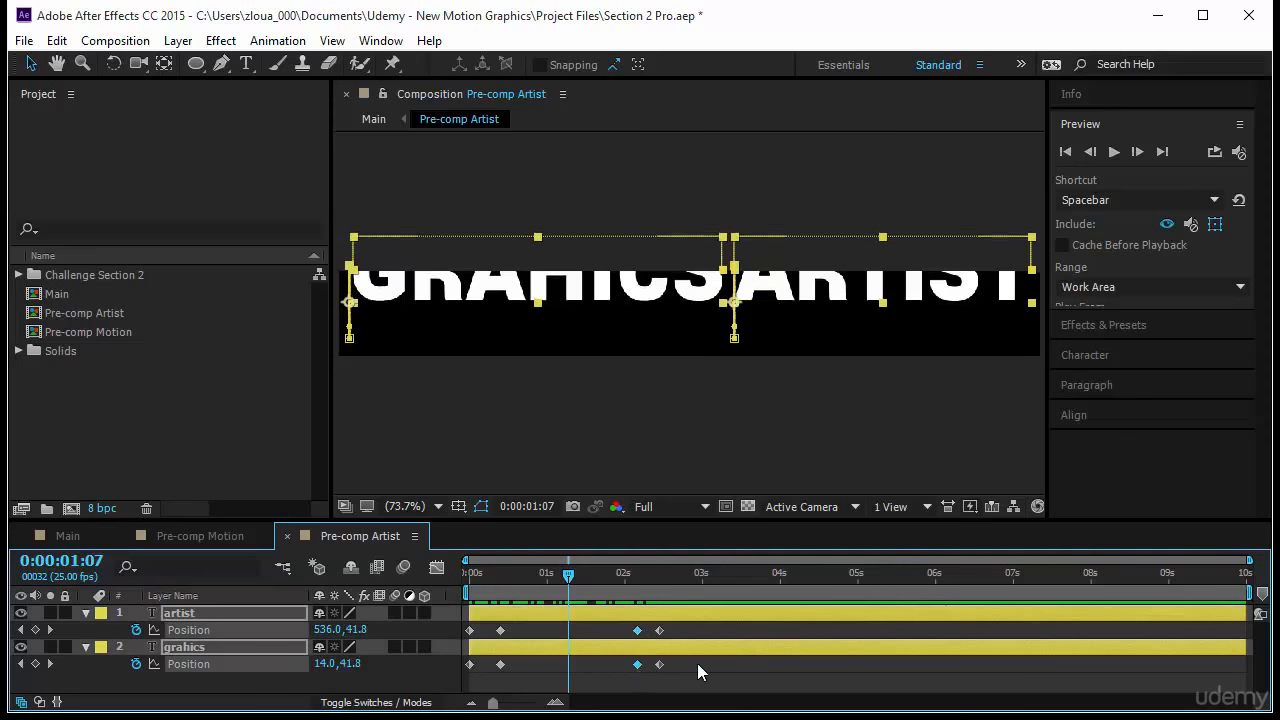
{"action": "key", "text": "ctrl+z"}
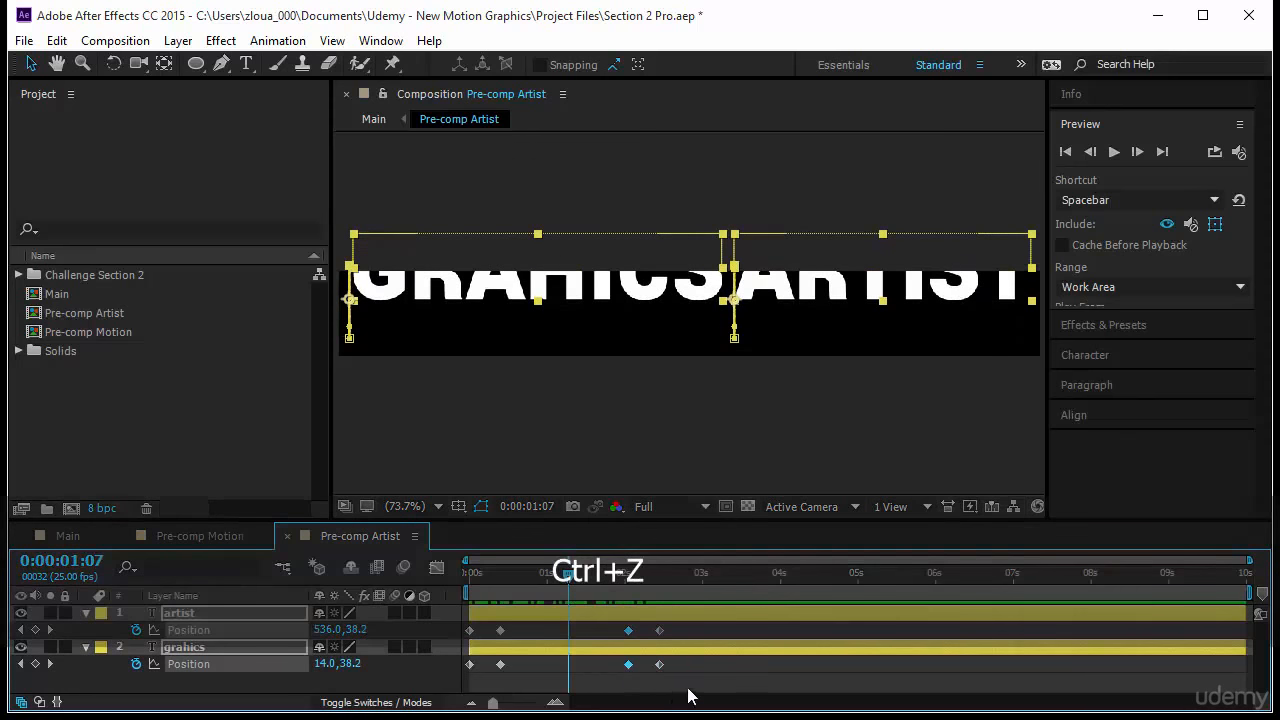
{"action": "left_click_drag", "start_coordinate": [692, 675], "coordinate": [609, 620]}
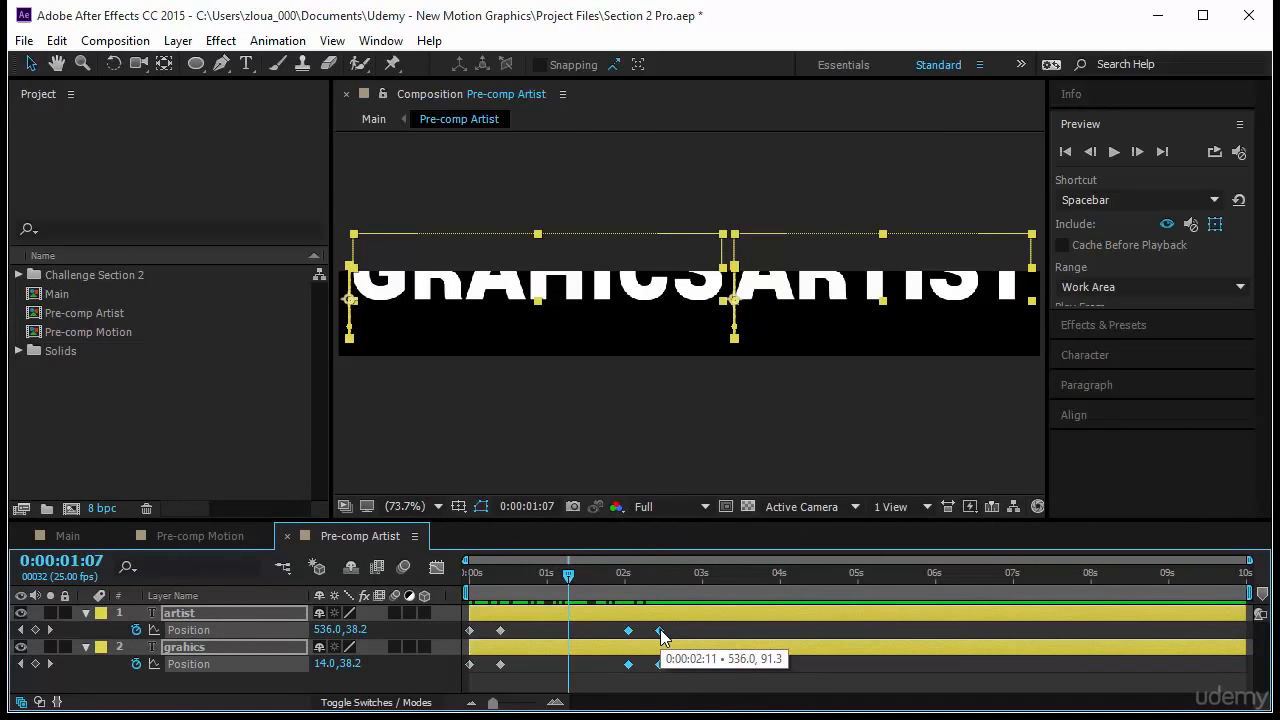
{"action": "right_click", "coordinate": [659, 631]}
{"action": "mouse_move", "coordinate": [690, 620]}
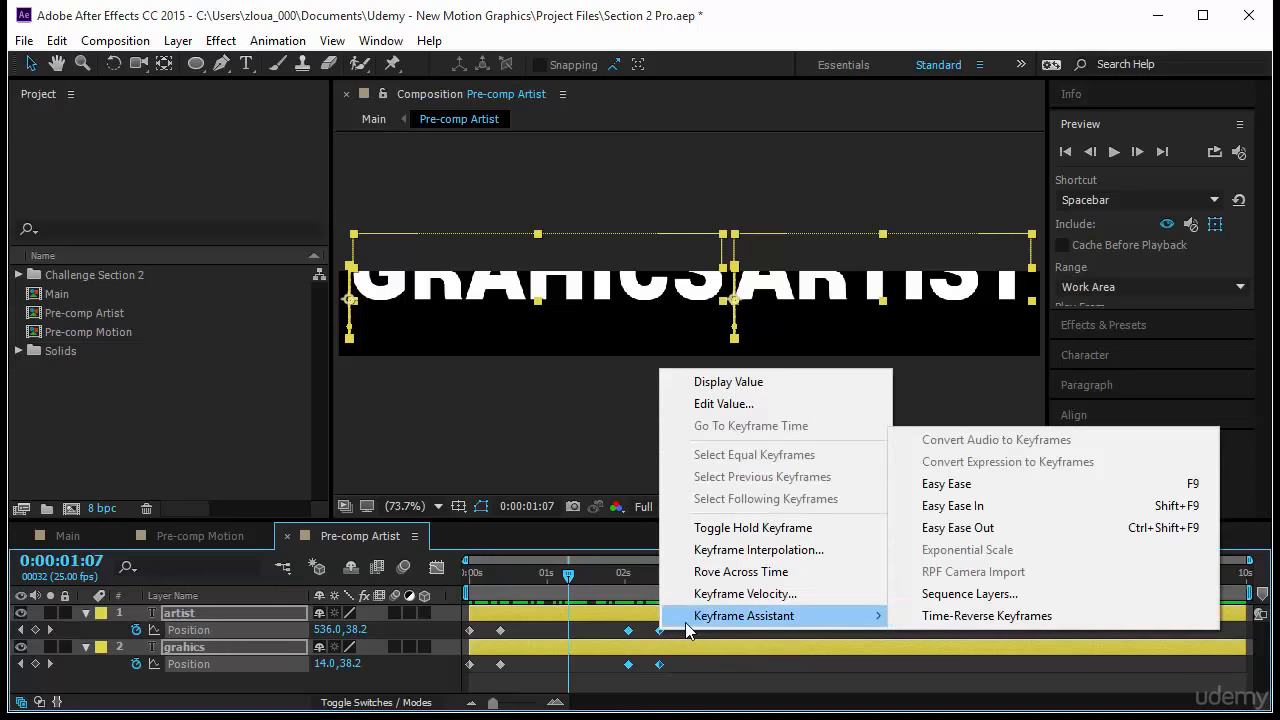
{"action": "left_click", "coordinate": [1070, 620]}
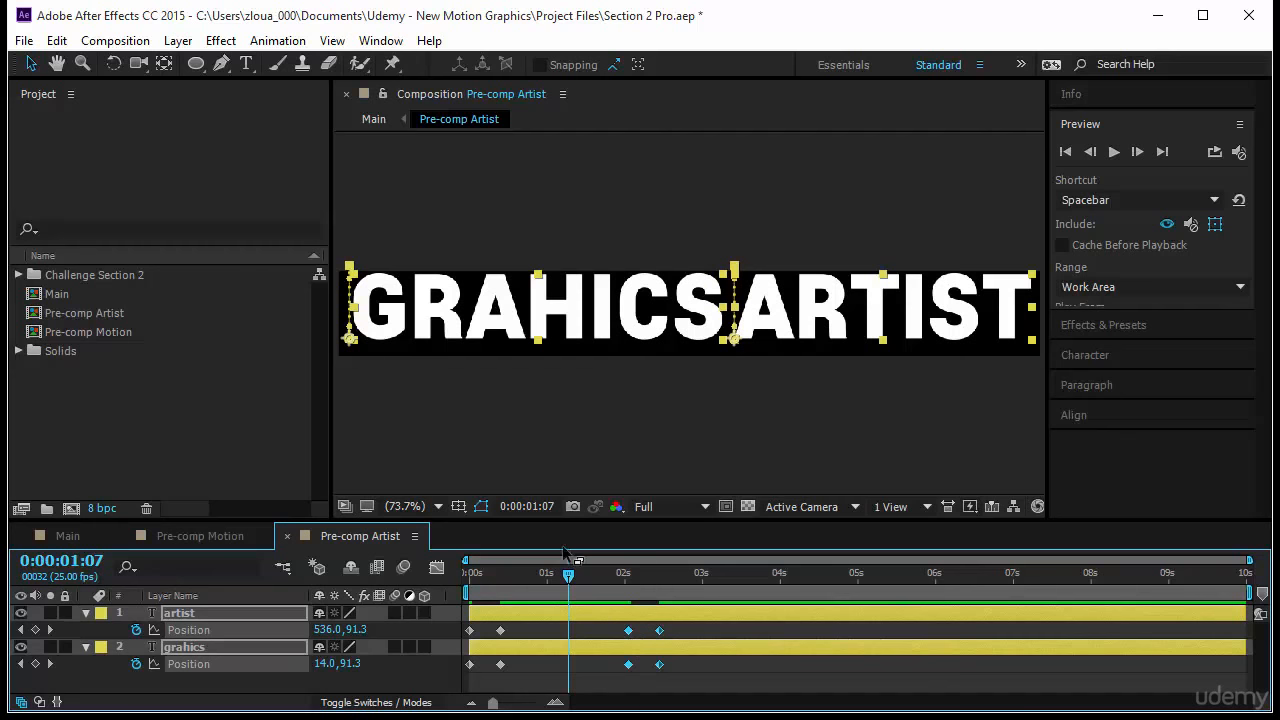
Preview the artist and grahics words' entrance and exit from 0:00:00:00 in Pre-comp Artist
{"action": "left_click_drag", "start_coordinate": [570, 575], "coordinate": [391, 609]}
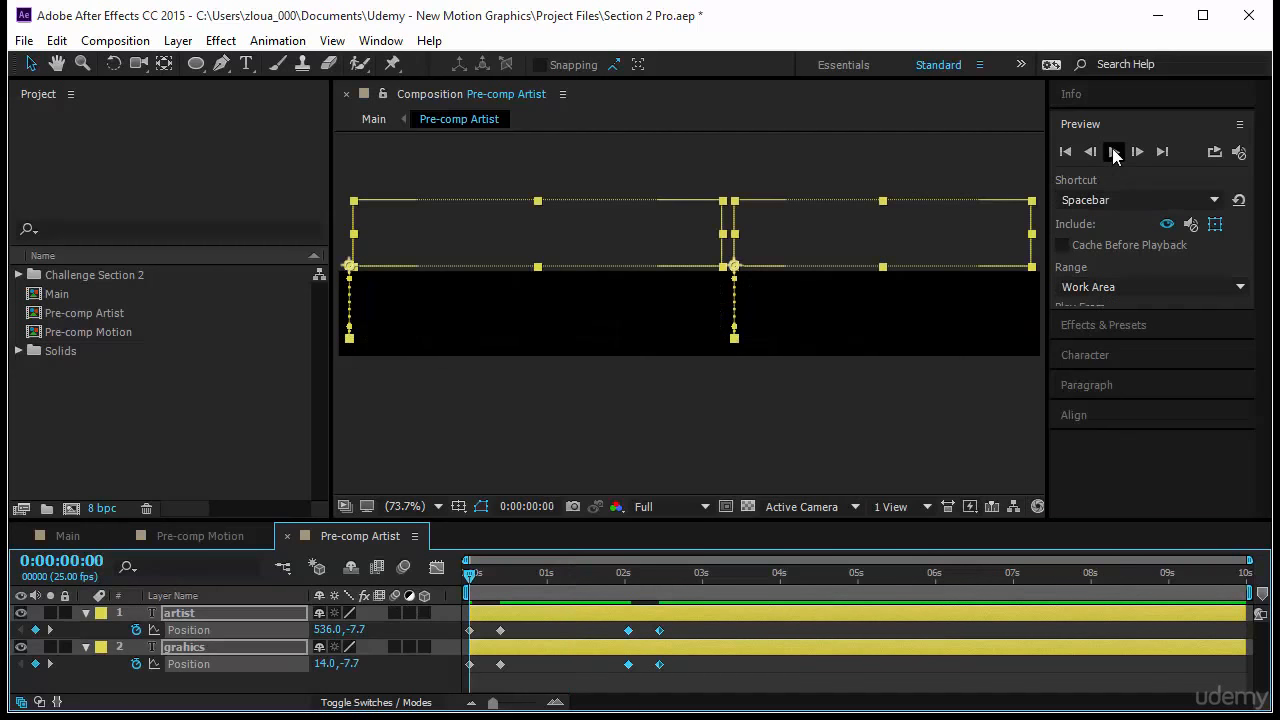
{"action": "left_click", "coordinate": [1113, 152]}
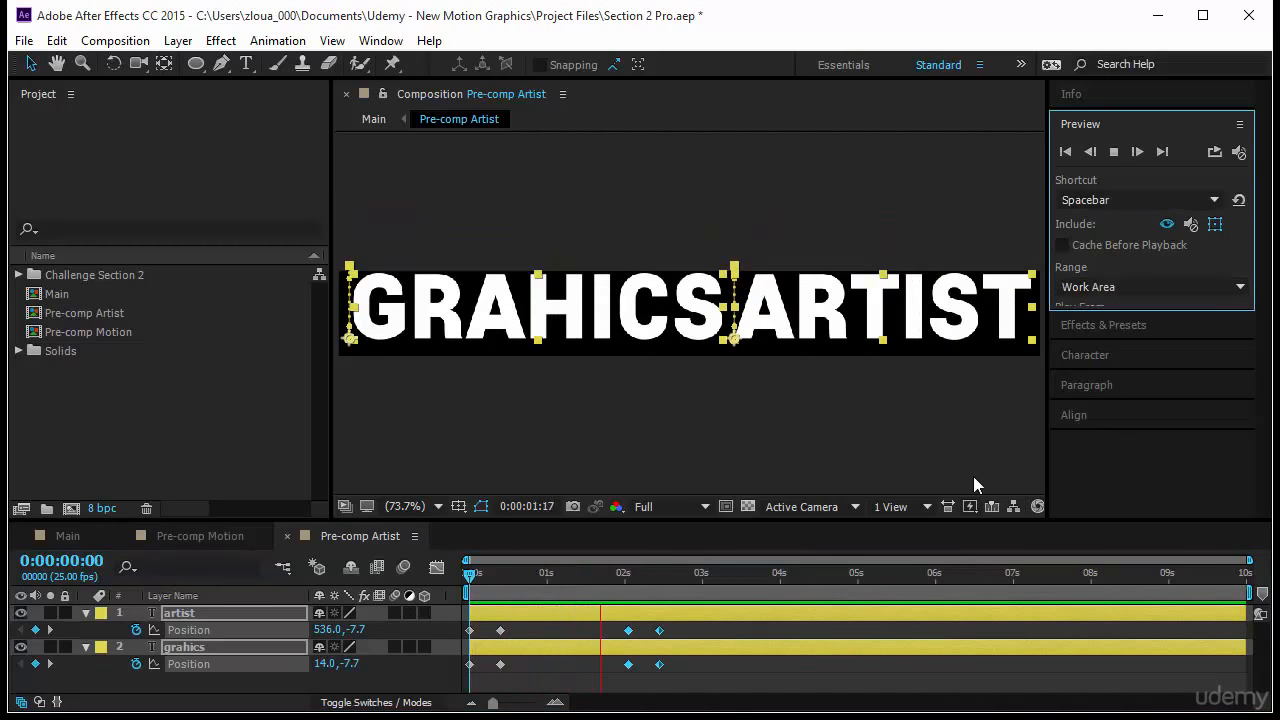
{"action": "key", "text": "space"}
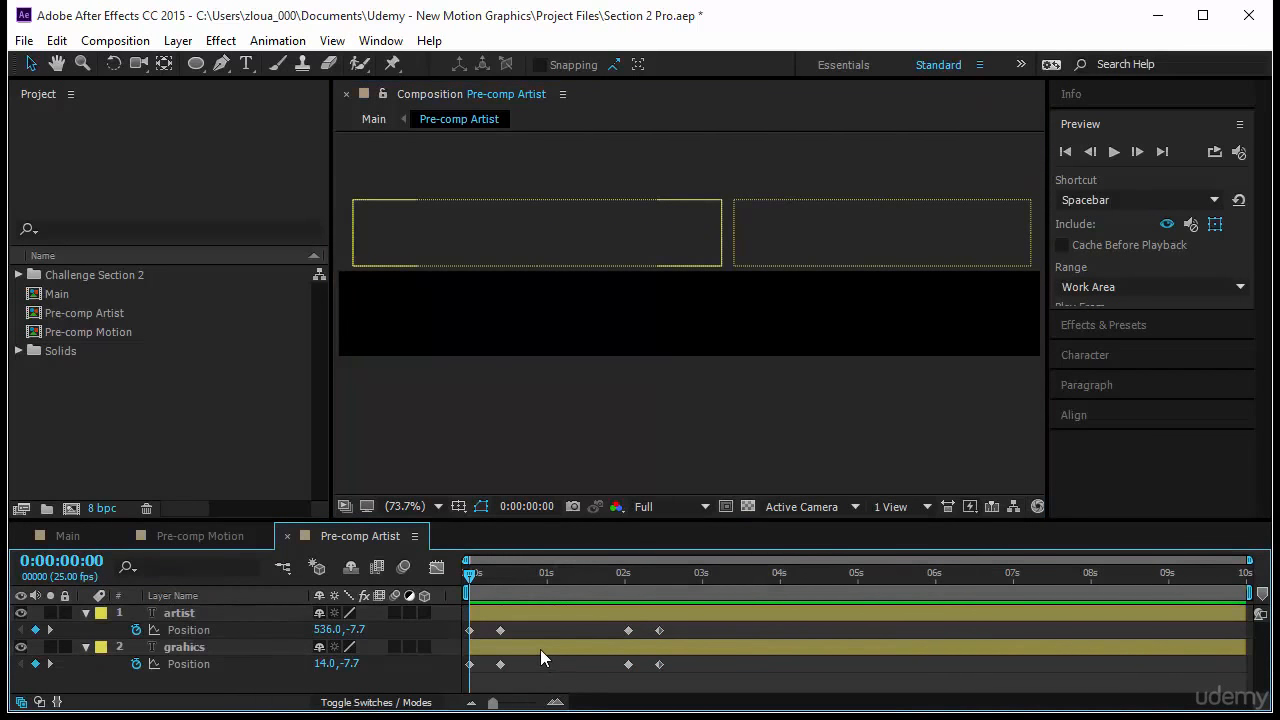
Delay the grahics layer to start at about 0:00:00:11 and preview the staggered words
{"action": "left_click_drag", "start_coordinate": [540, 649], "coordinate": [587, 650]}
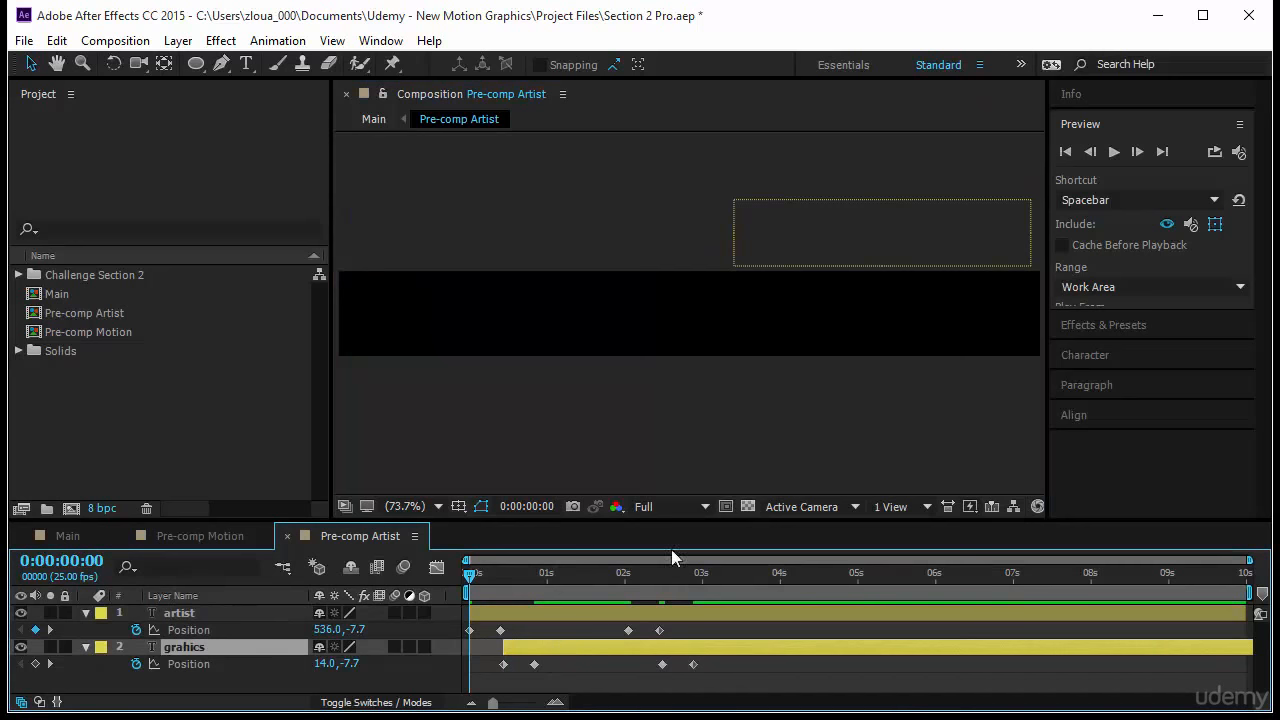
{"action": "left_click", "coordinate": [1113, 152]}
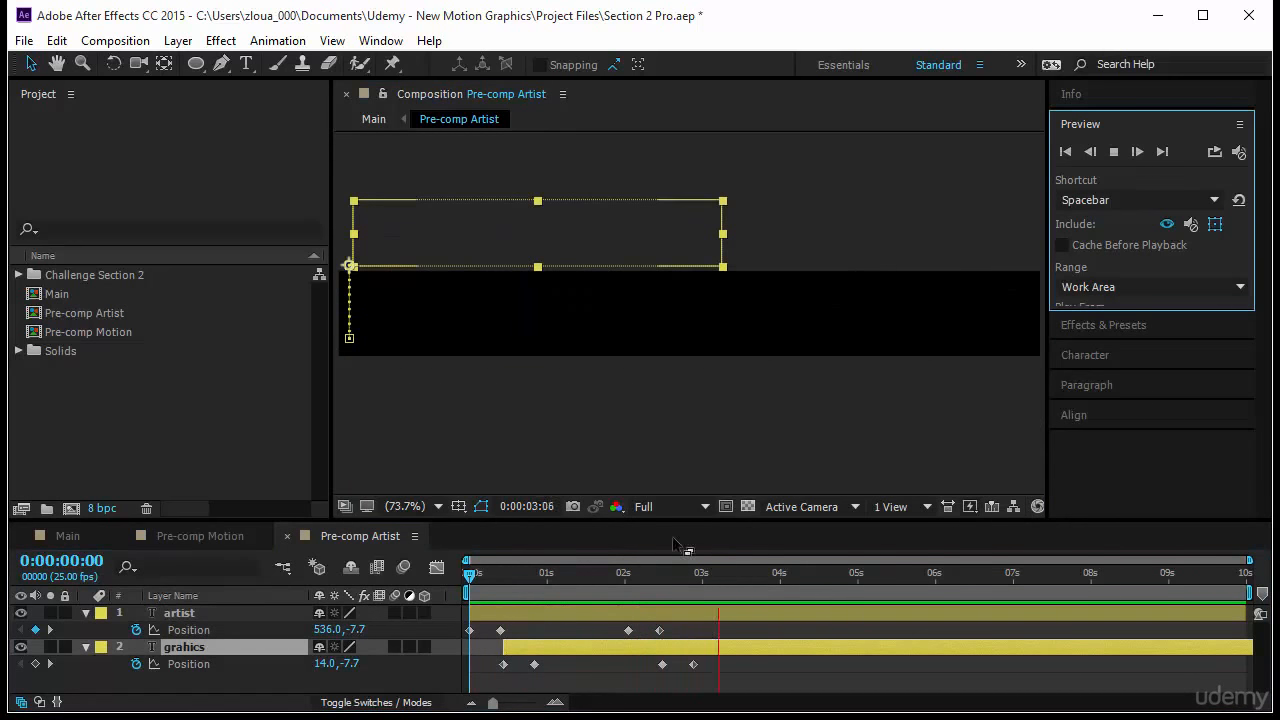
{"action": "left_click_drag", "start_coordinate": [472, 583], "coordinate": [545, 595]}
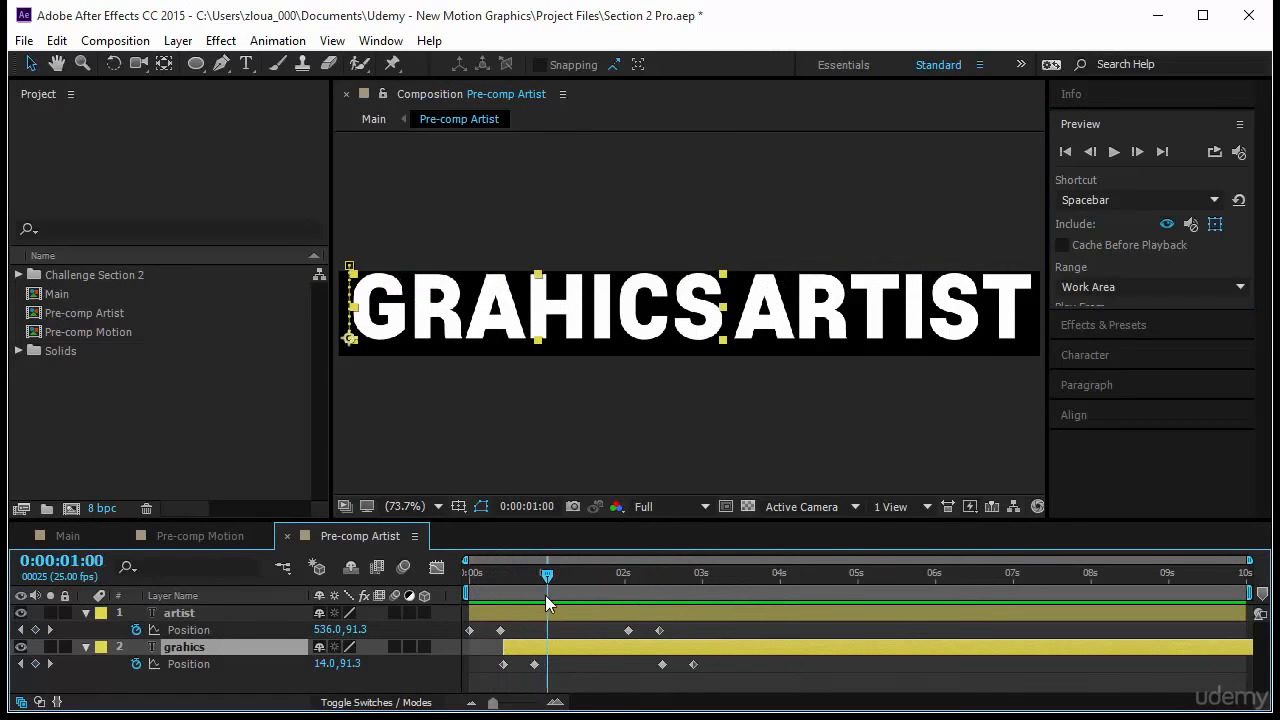
Move the exit Position keyframe pairs to start at about 0:00:01:19 for grahics and 0:00:02:05 for artist, and preview the result
{"action": "left_click_drag", "start_coordinate": [720, 671], "coordinate": [648, 663]}
{"action": "left_click_drag", "start_coordinate": [600, 623], "coordinate": [728, 634]}
{"action": "left_click_drag", "start_coordinate": [643, 669], "coordinate": [667, 635]}
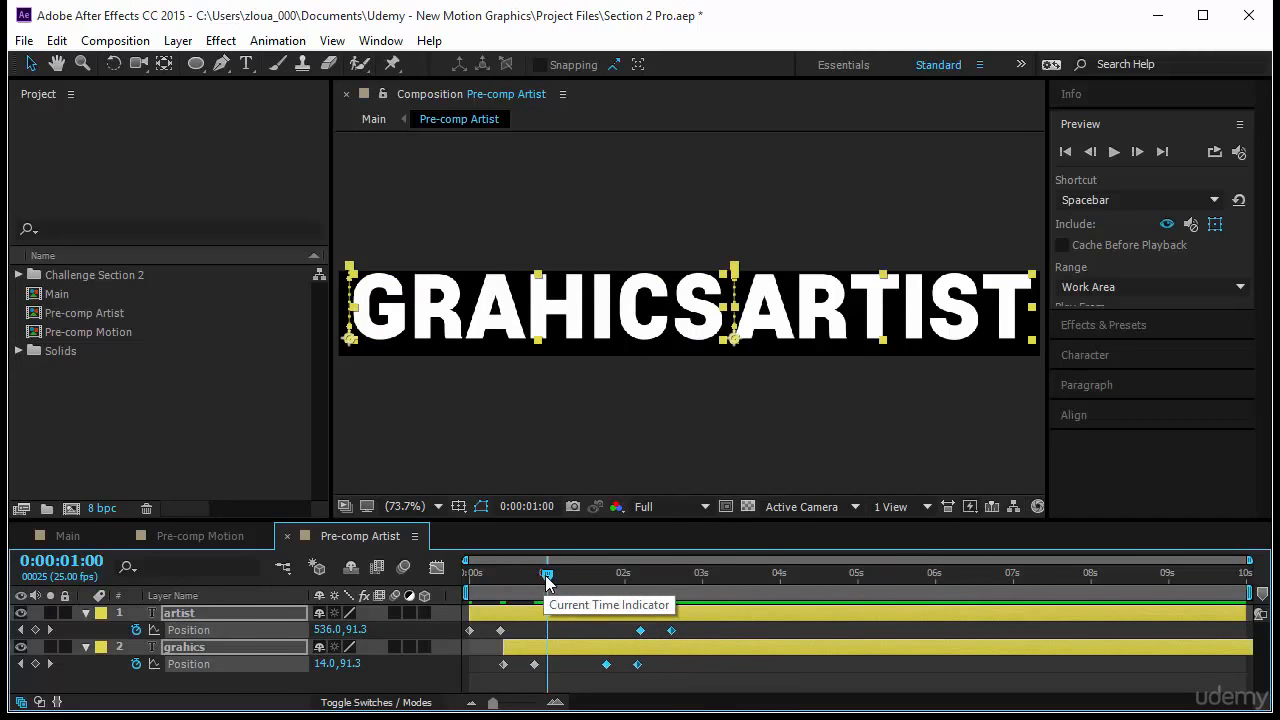
{"action": "key", "text": "Home"}
{"action": "left_click", "coordinate": [1110, 152]}
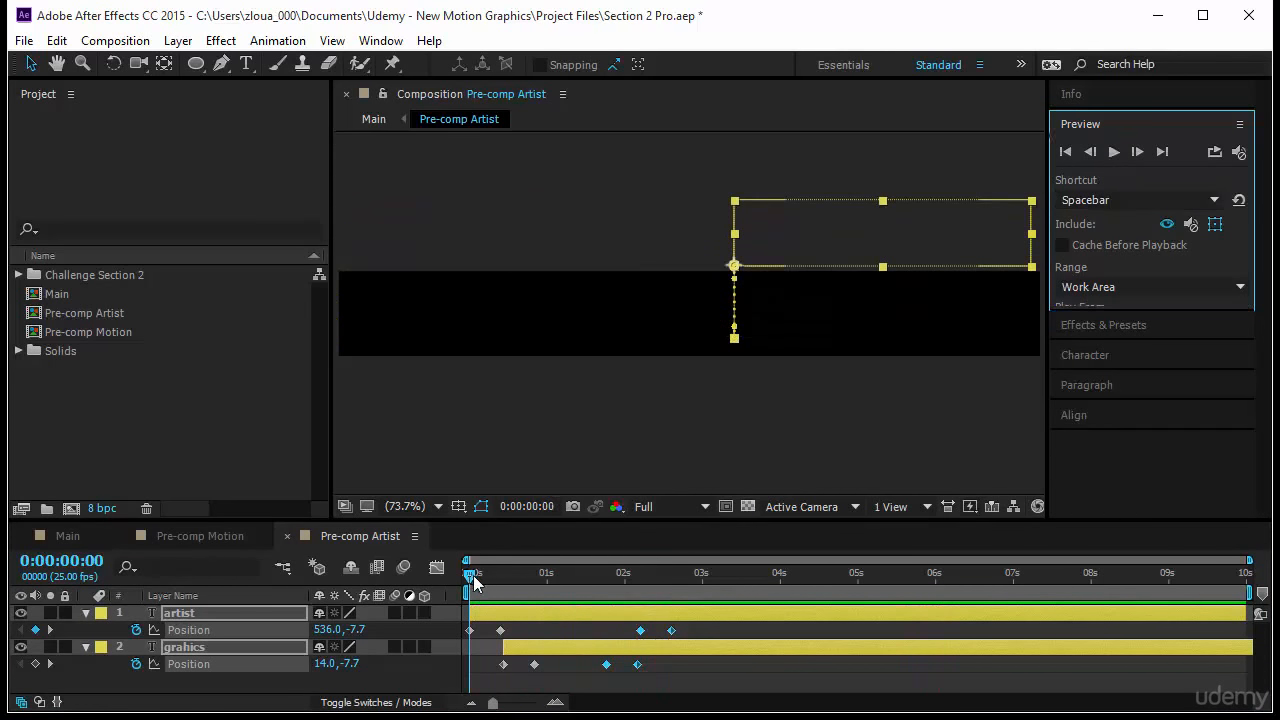
{"action": "left_click_drag", "start_coordinate": [480, 578], "coordinate": [540, 605]}
In the Main composition, place Pre-comp Artist just below the orange divider and Pre-comp Motion just above it, and preview the title
{"action": "left_click", "coordinate": [79, 539]}
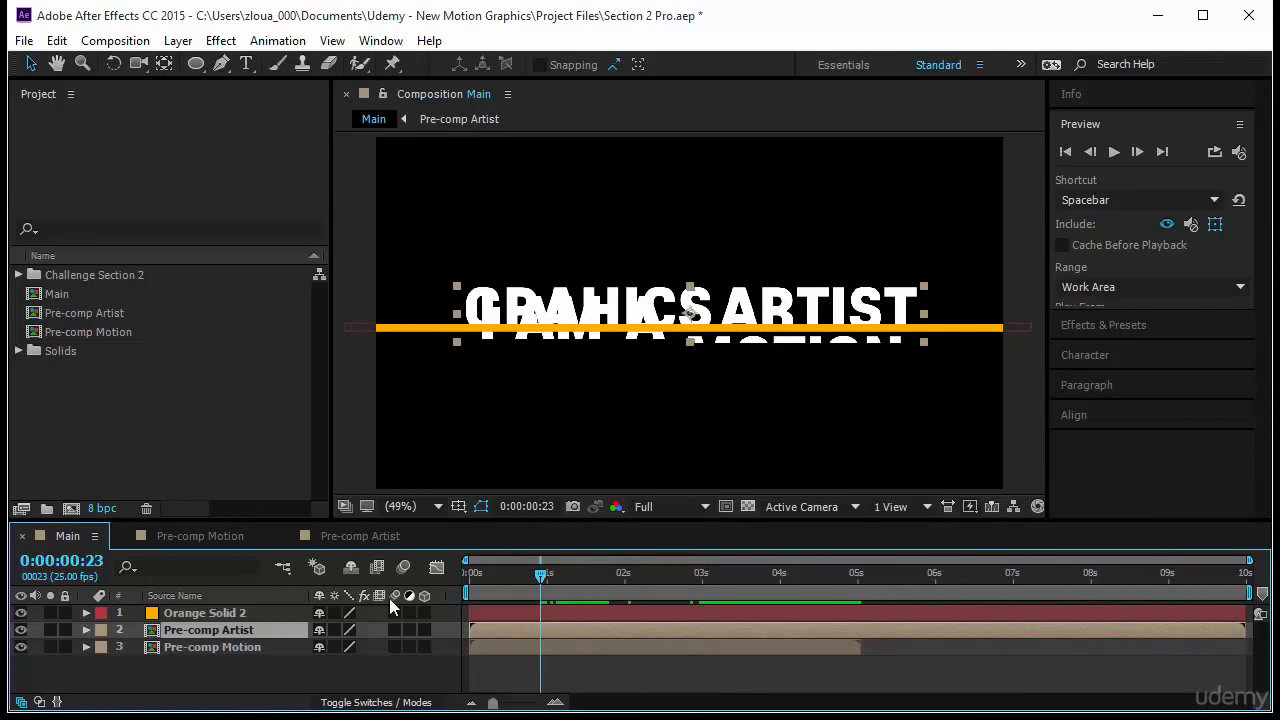
{"action": "left_click", "coordinate": [251, 649]}
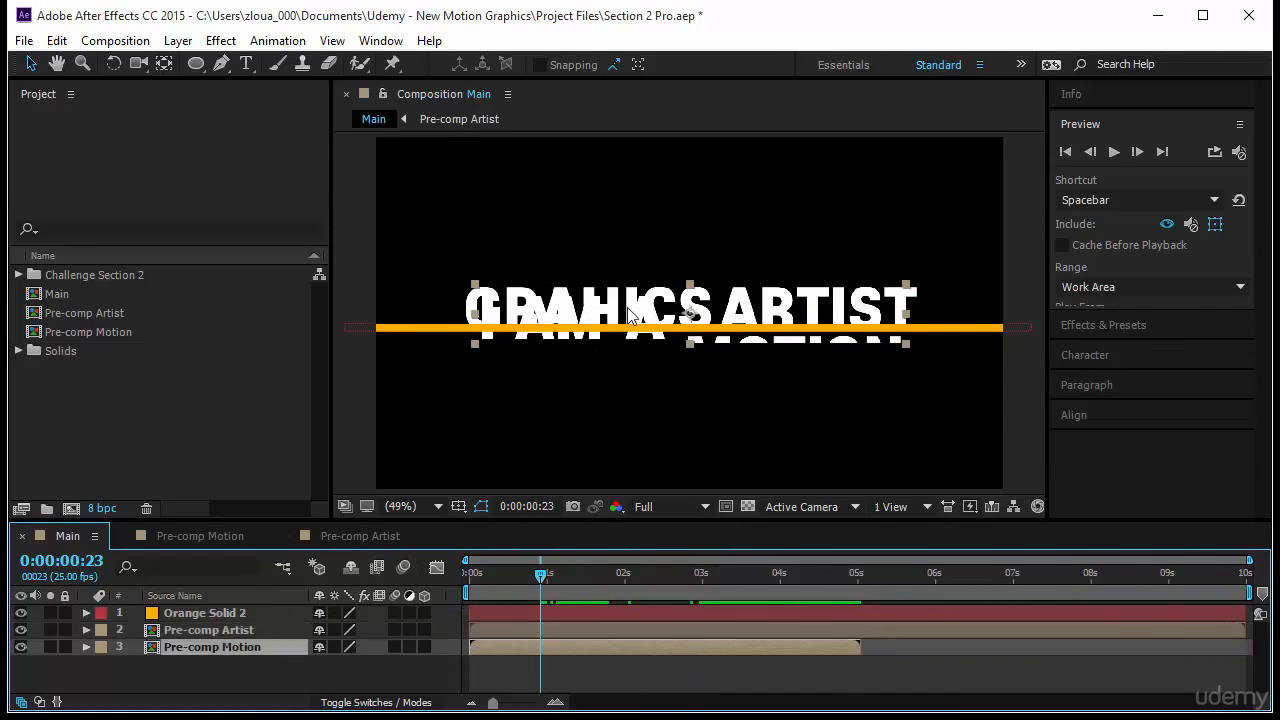
{"action": "left_click_drag", "start_coordinate": [628, 308], "coordinate": [612, 361]}
{"action": "left_click_drag", "start_coordinate": [635, 253], "coordinate": [635, 298]}
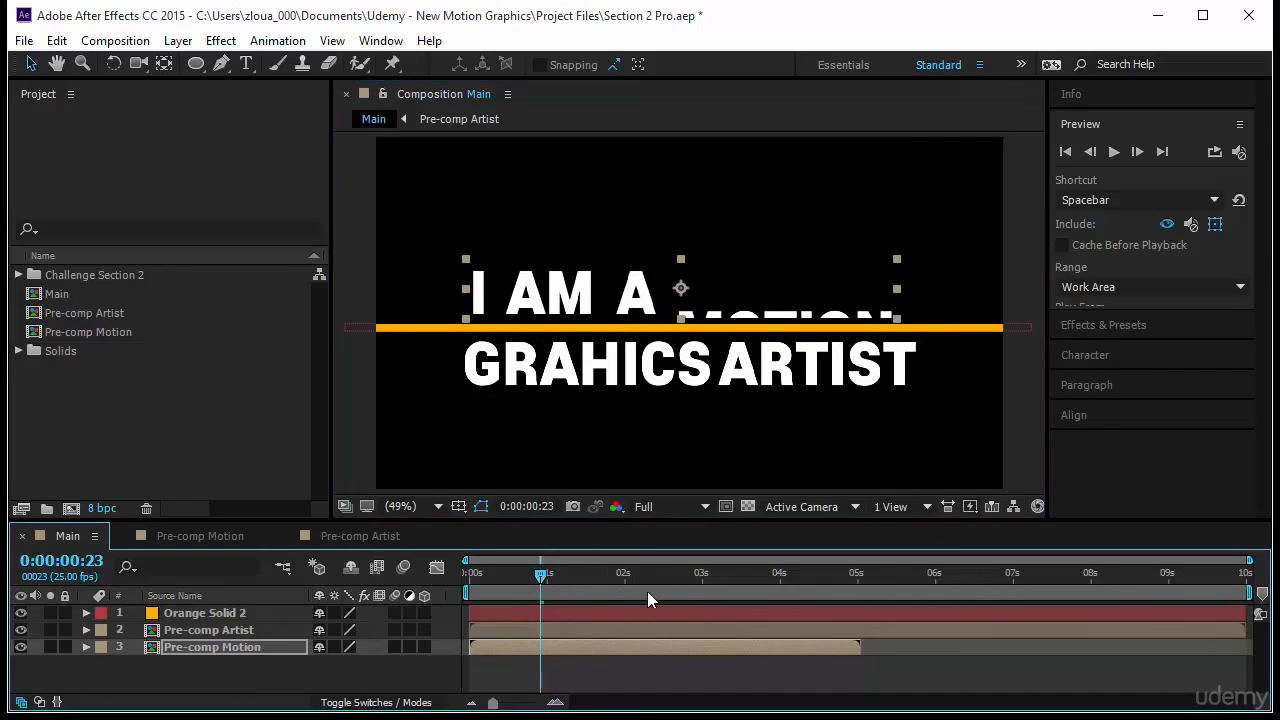
{"action": "left_click_drag", "start_coordinate": [647, 591], "coordinate": [596, 600]}
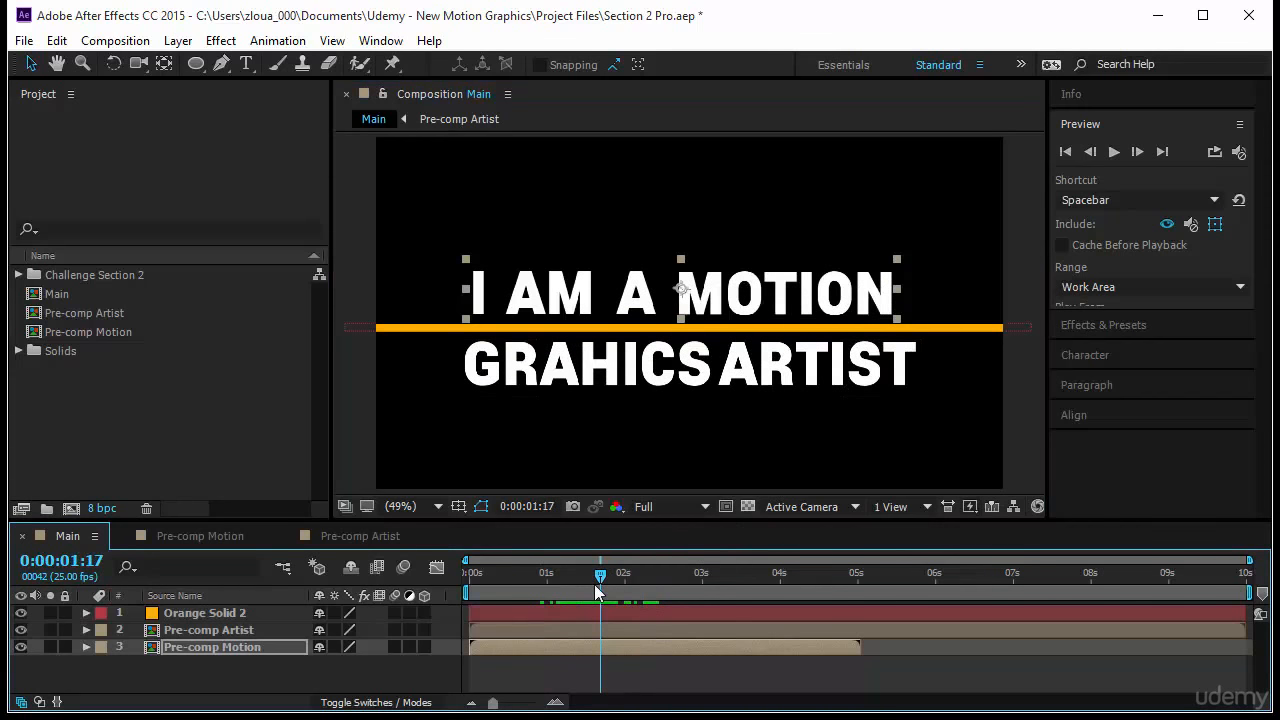
{"action": "key", "text": "Home"}
{"action": "left_click", "coordinate": [1113, 151]}
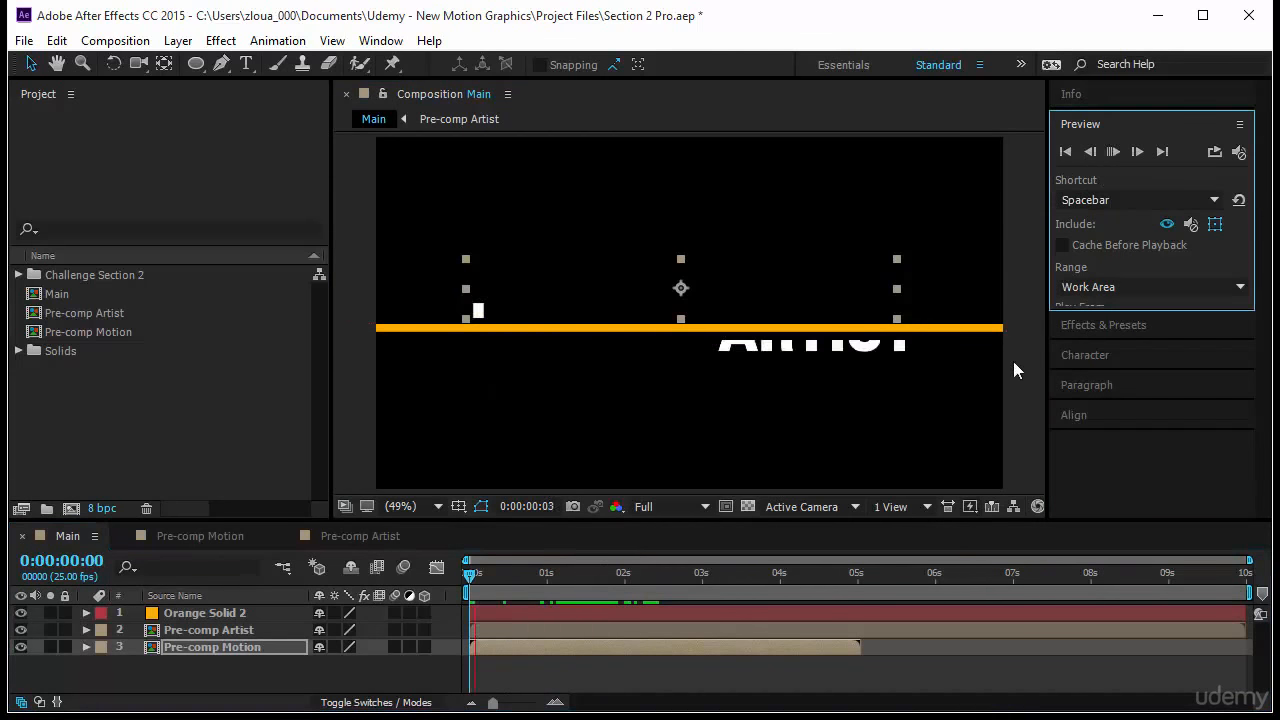
End Pre-comp Artist's work area at 0:00:05:00, trim that composition to the work area, and return to Main
{"action": "left_click", "coordinate": [665, 634]}
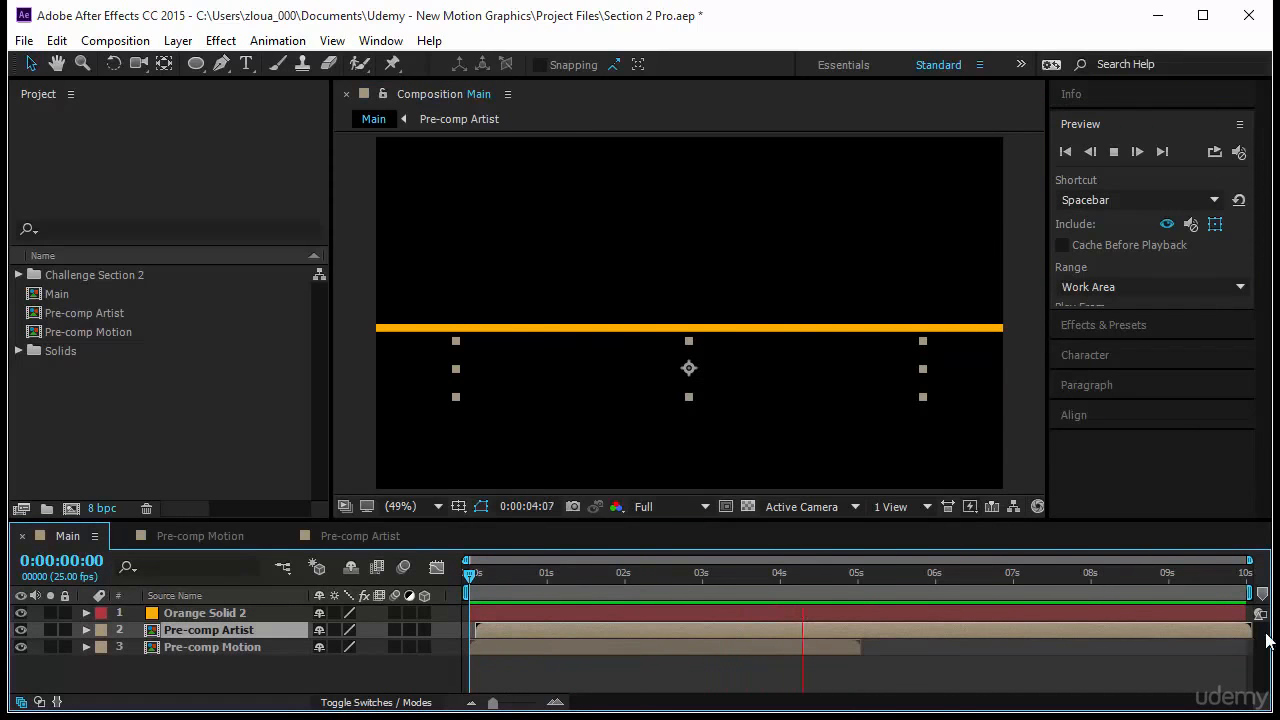
{"action": "double_click", "coordinate": [202, 633]}
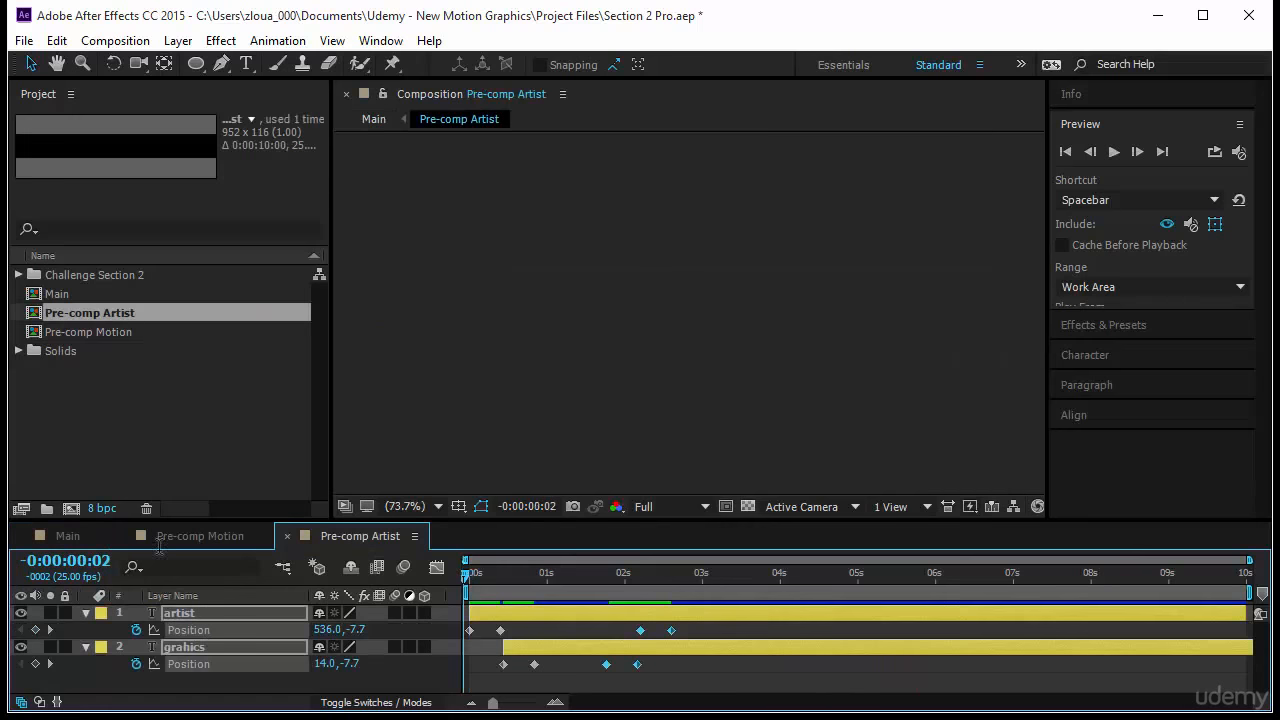
{"action": "left_click_drag", "start_coordinate": [466, 573], "coordinate": [872, 622]}
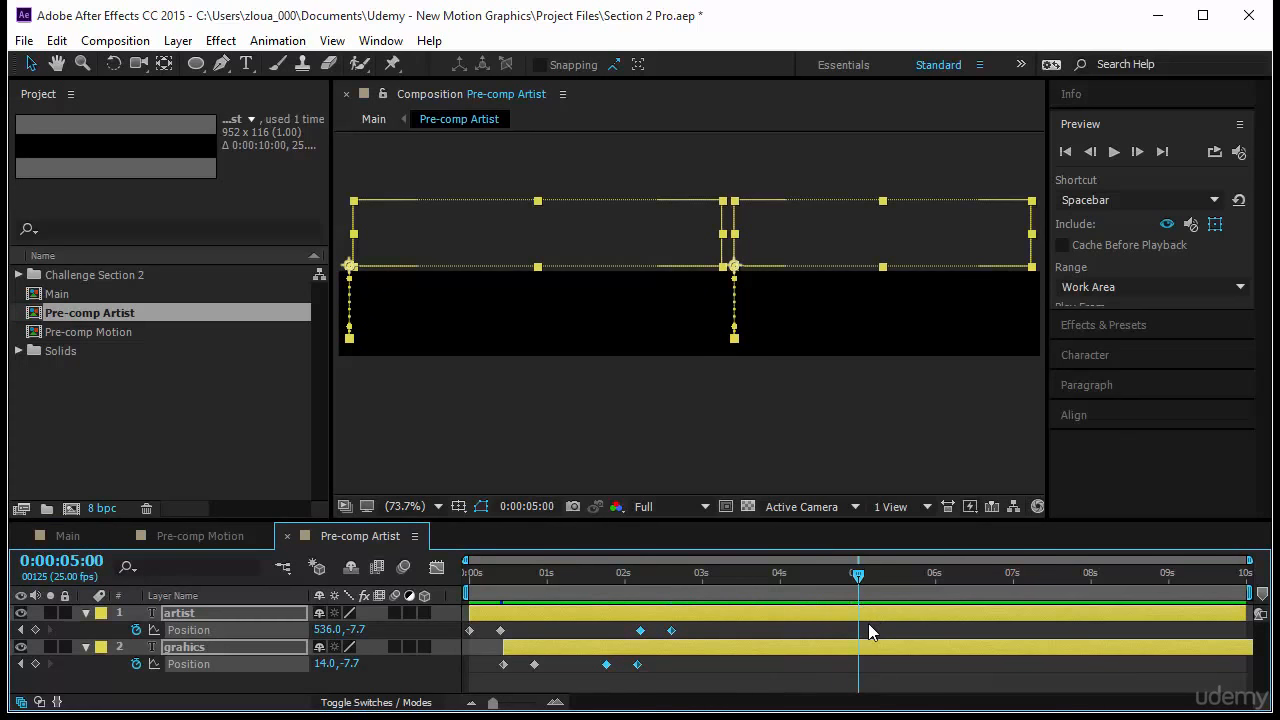
{"action": "key", "text": "n"}
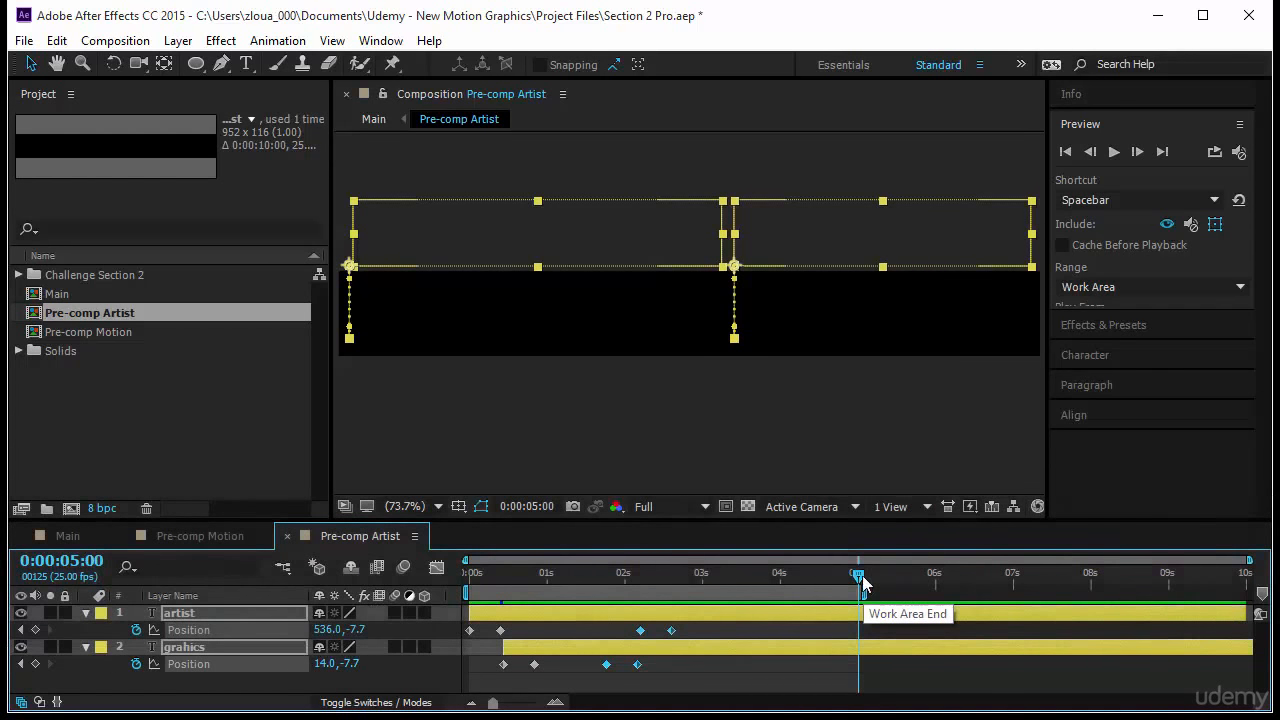
{"action": "right_click", "coordinate": [706, 594]}
{"action": "left_click", "coordinate": [806, 651]}
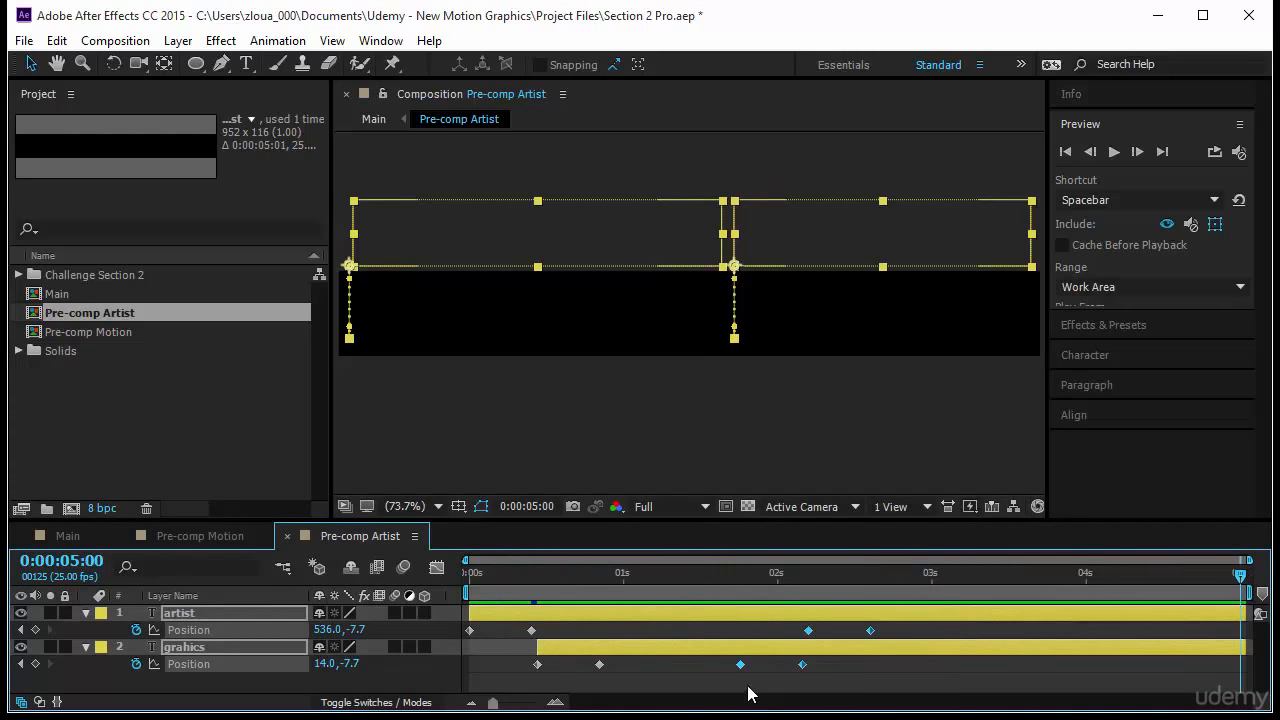
{"action": "left_click", "coordinate": [78, 535]}
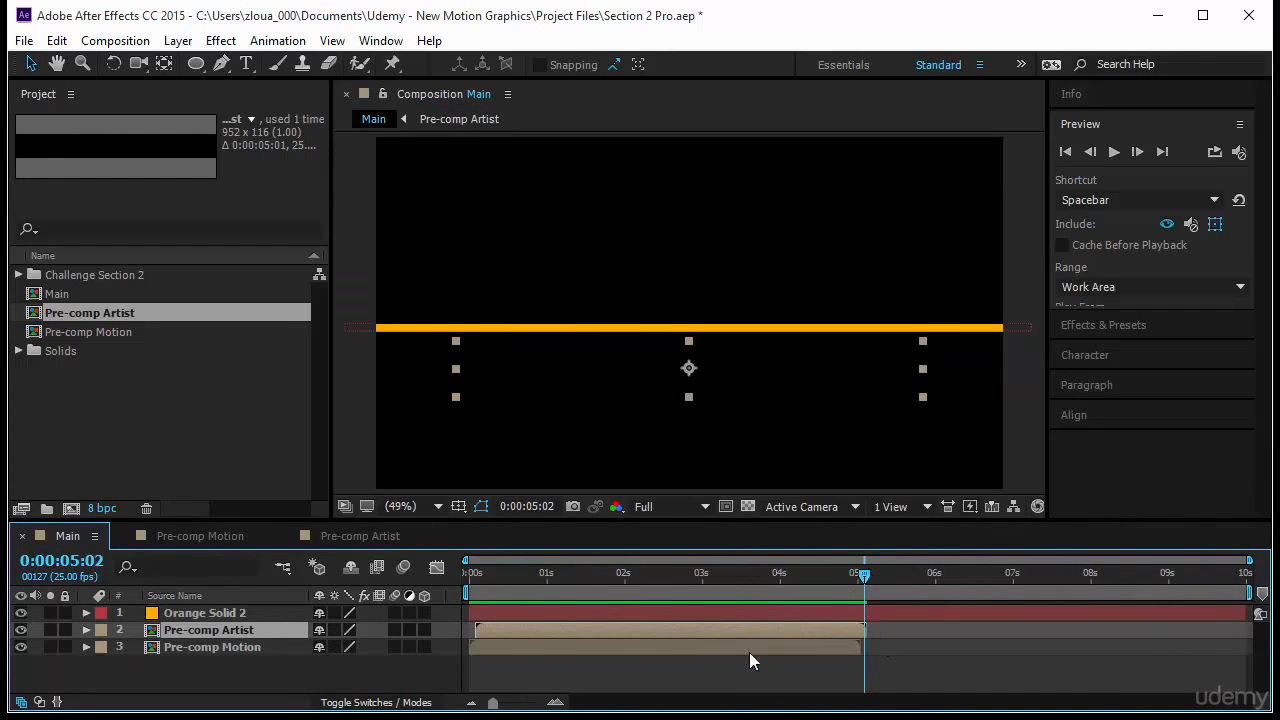
Preview the Main composition from 0:00:00:00 to check the timing of the two pre-comps
{"action": "left_click", "coordinate": [755, 575]}
{"action": "key", "text": "Home"}
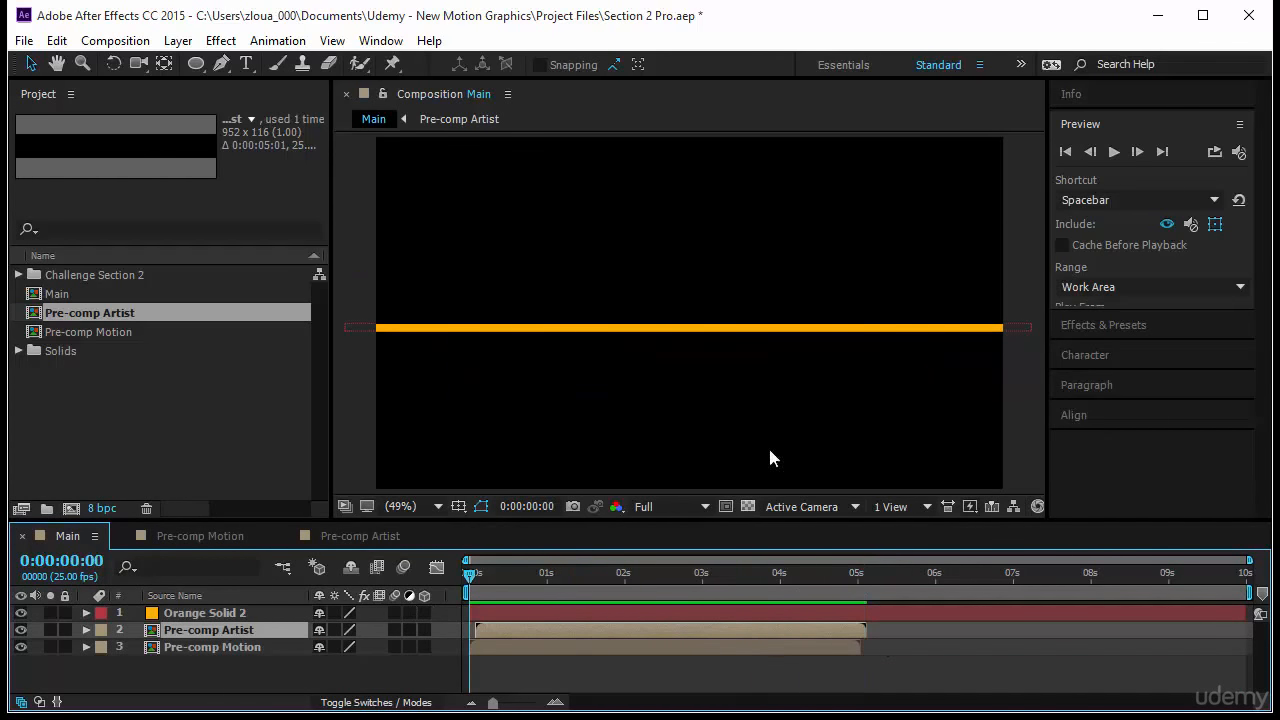
{"action": "left_click", "coordinate": [1117, 151]}
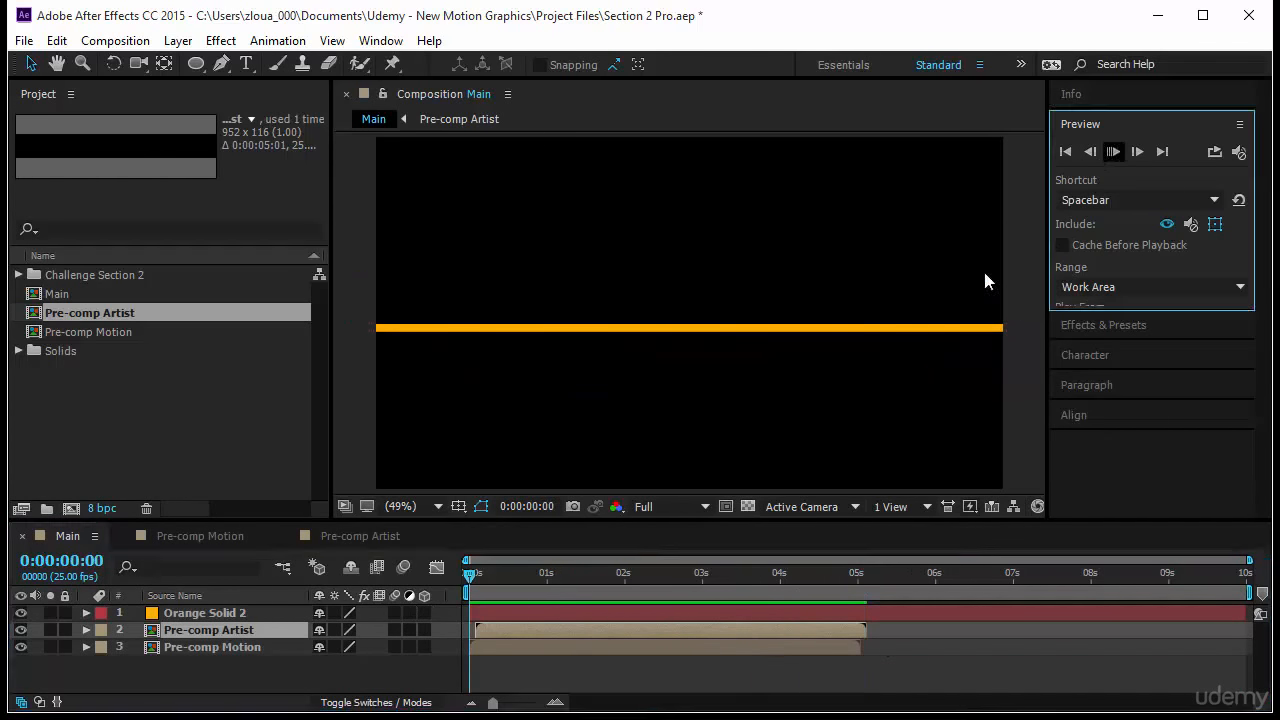
{"action": "left_click", "coordinate": [729, 667]}
{"action": "left_click", "coordinate": [247, 632]}
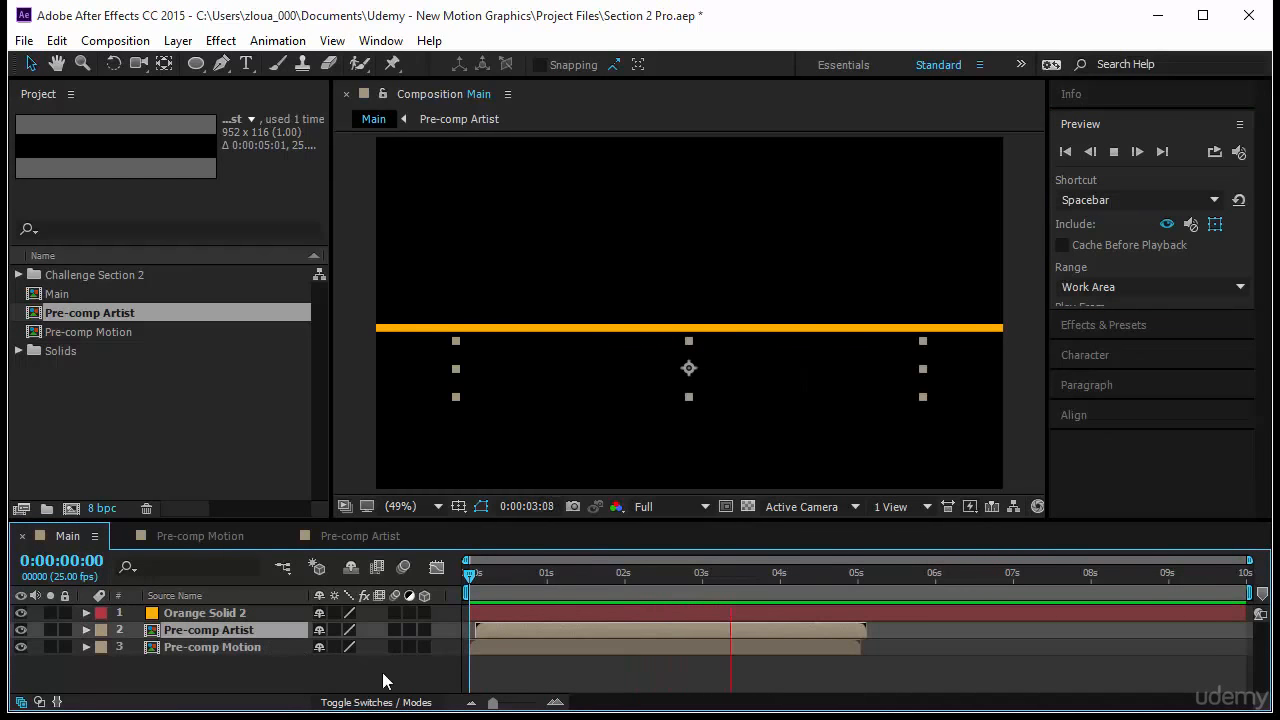
{"action": "left_click", "coordinate": [265, 647]}
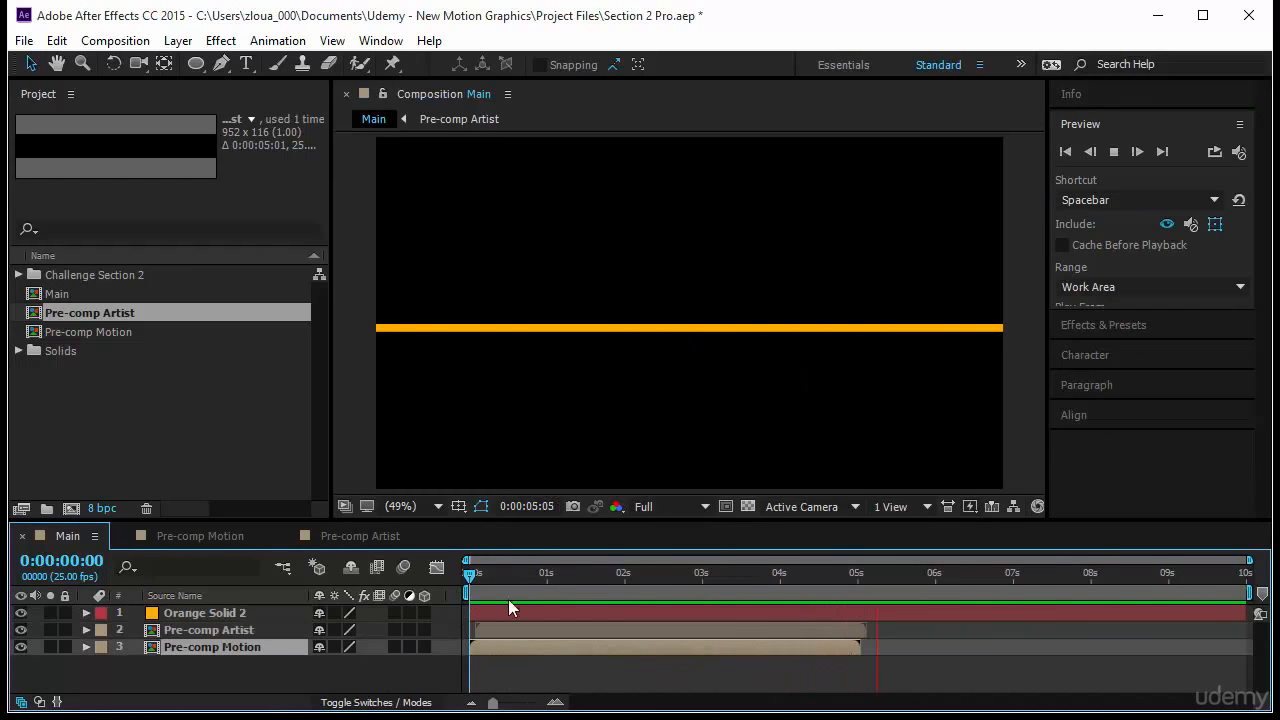
Move the Pre-comp Artist layer to start at 0:00:02:01 in Main and preview the animation
{"action": "left_click_drag", "start_coordinate": [525, 626], "coordinate": [786, 631]}
{"action": "left_click_drag", "start_coordinate": [466, 572], "coordinate": [628, 617]}
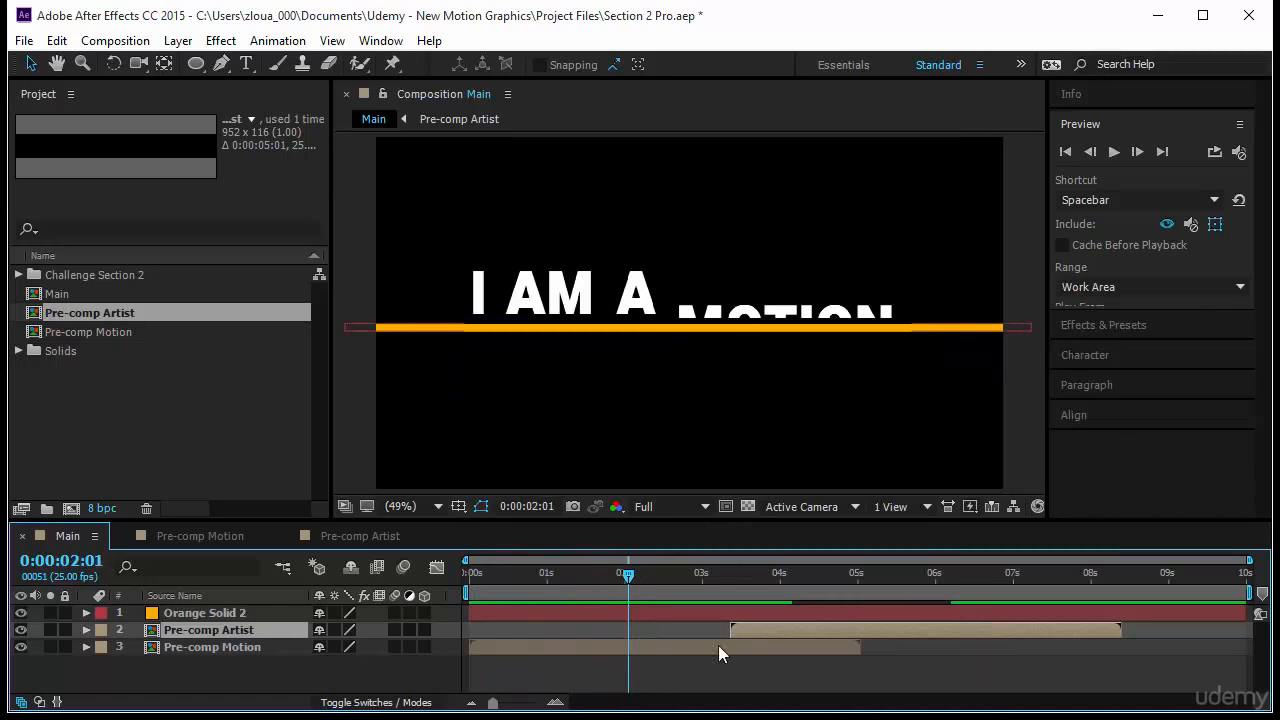
{"action": "left_click_drag", "start_coordinate": [767, 630], "coordinate": [675, 640]}
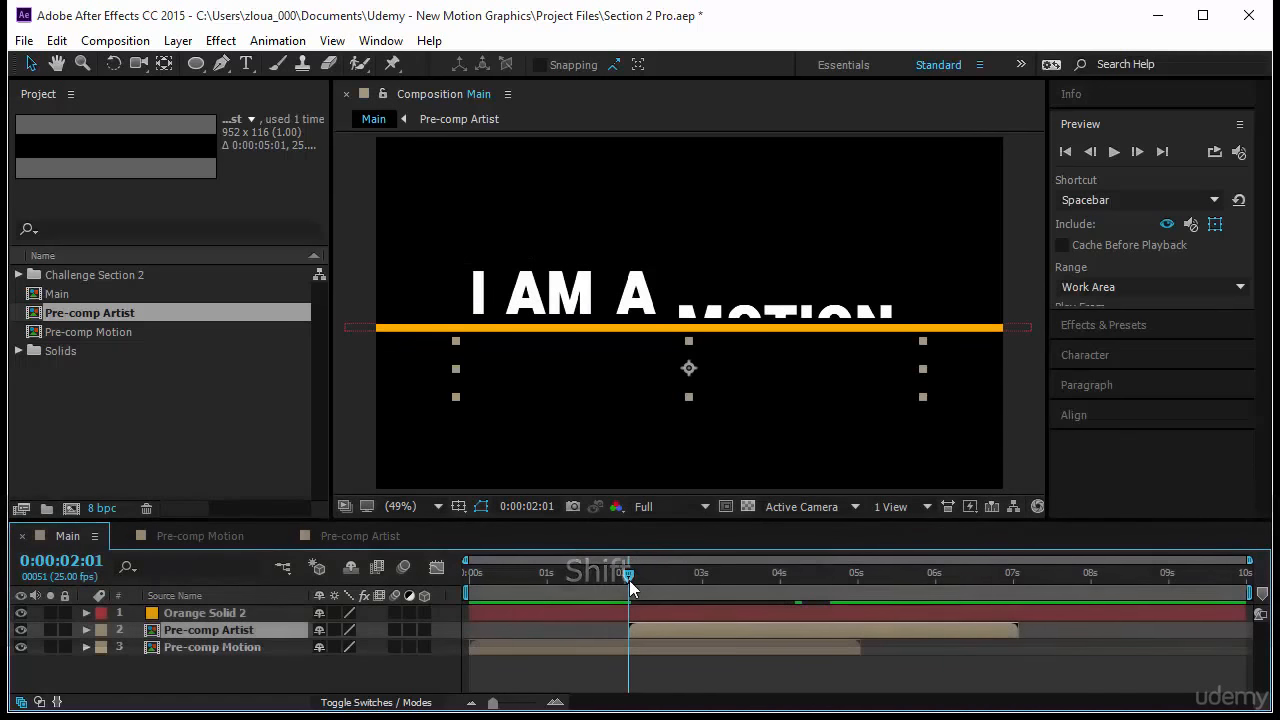
{"action": "left_click_drag", "start_coordinate": [629, 579], "coordinate": [401, 606]}
{"action": "left_click", "coordinate": [1113, 151]}
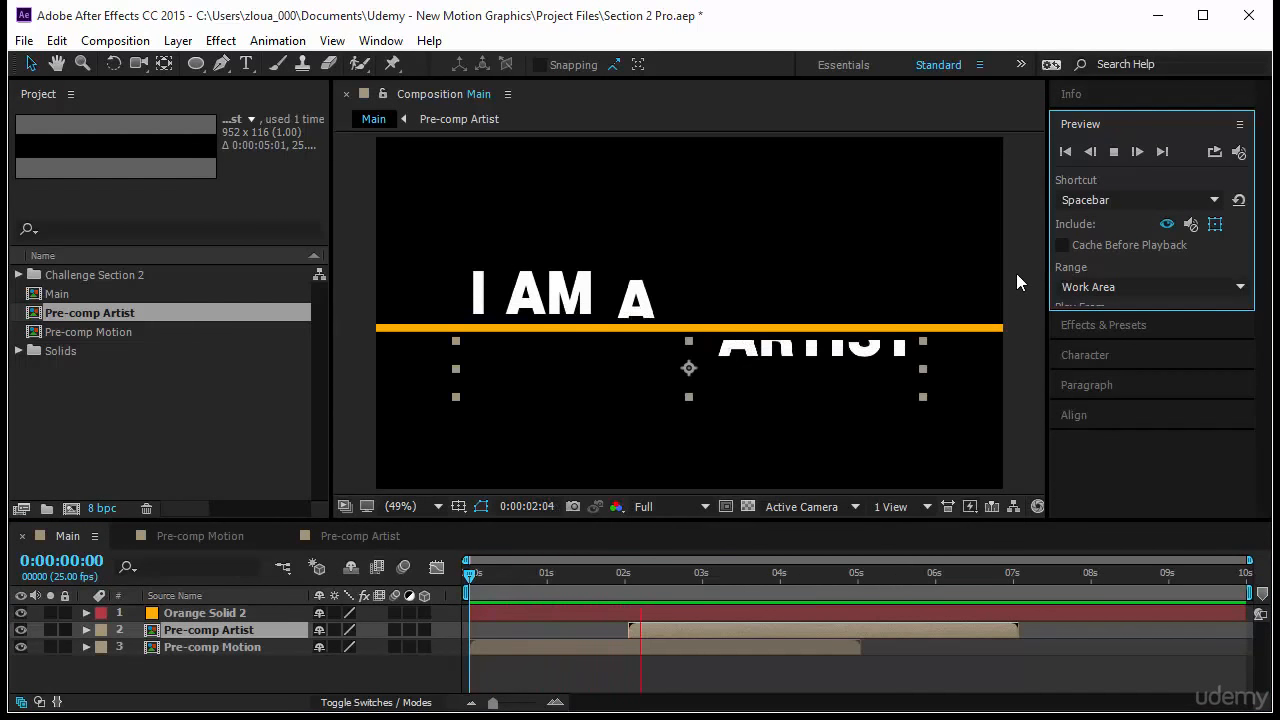
Shift the Pre-comp Artist layer earlier to start at about 0:00:01:19 and preview the overlap with Pre-comp Motion
{"action": "left_click_drag", "start_coordinate": [660, 629], "coordinate": [652, 629]}
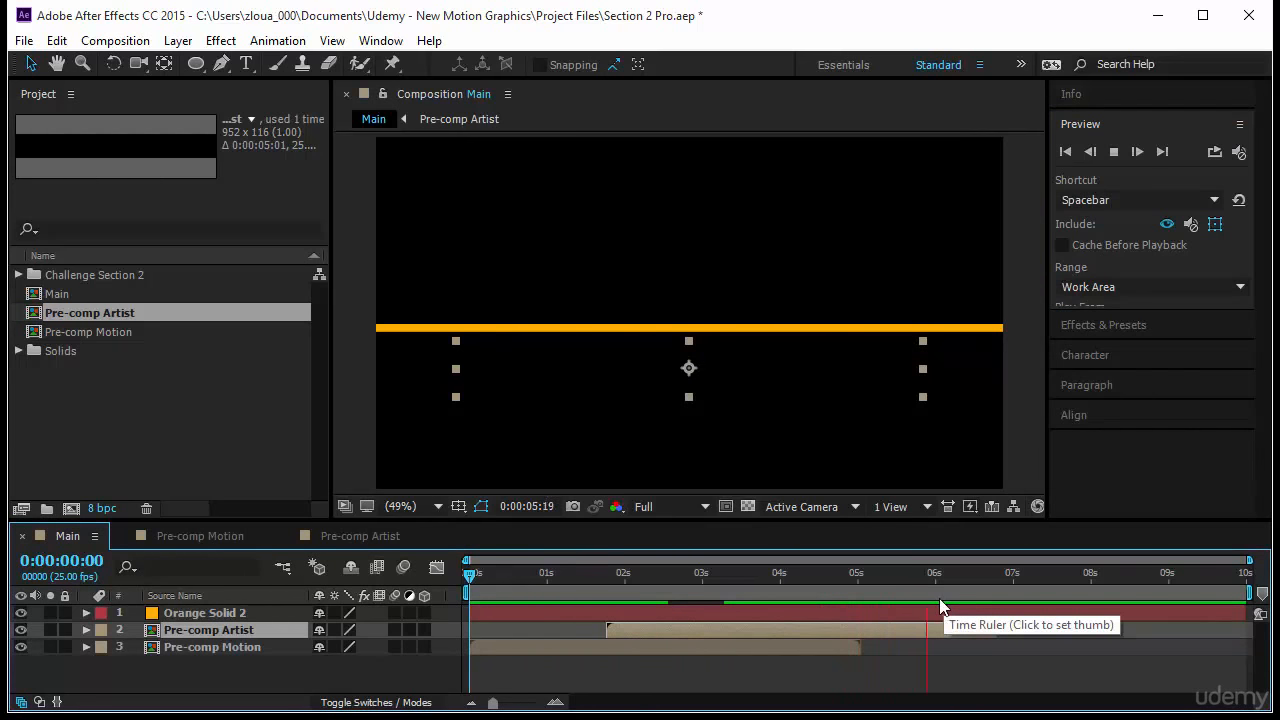
{"action": "key", "text": "space"}
{"action": "left_click", "coordinate": [1113, 151]}
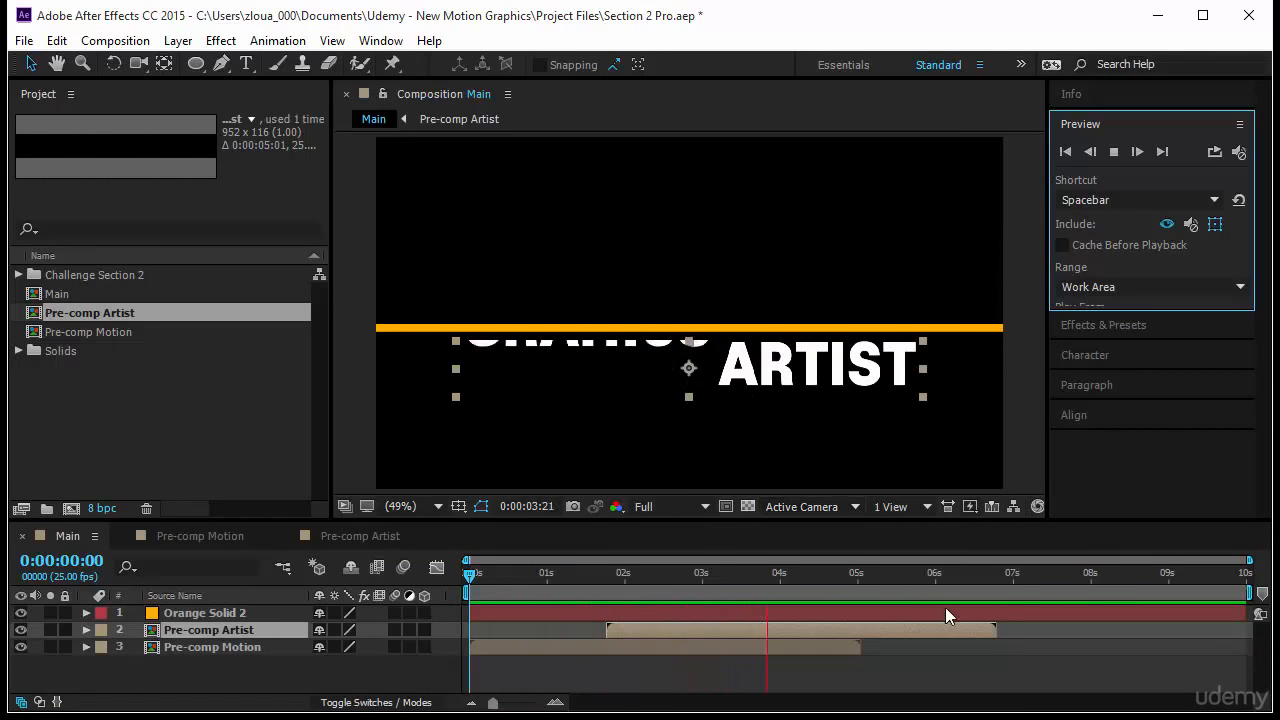
Set the Rotation of Orange Solid 2, Pre-comp Artist and Pre-comp Motion to 10 degrees and preview the tilted animation
{"action": "left_click", "coordinate": [467, 578]}
{"action": "left_click_drag", "start_coordinate": [219, 679], "coordinate": [222, 611]}
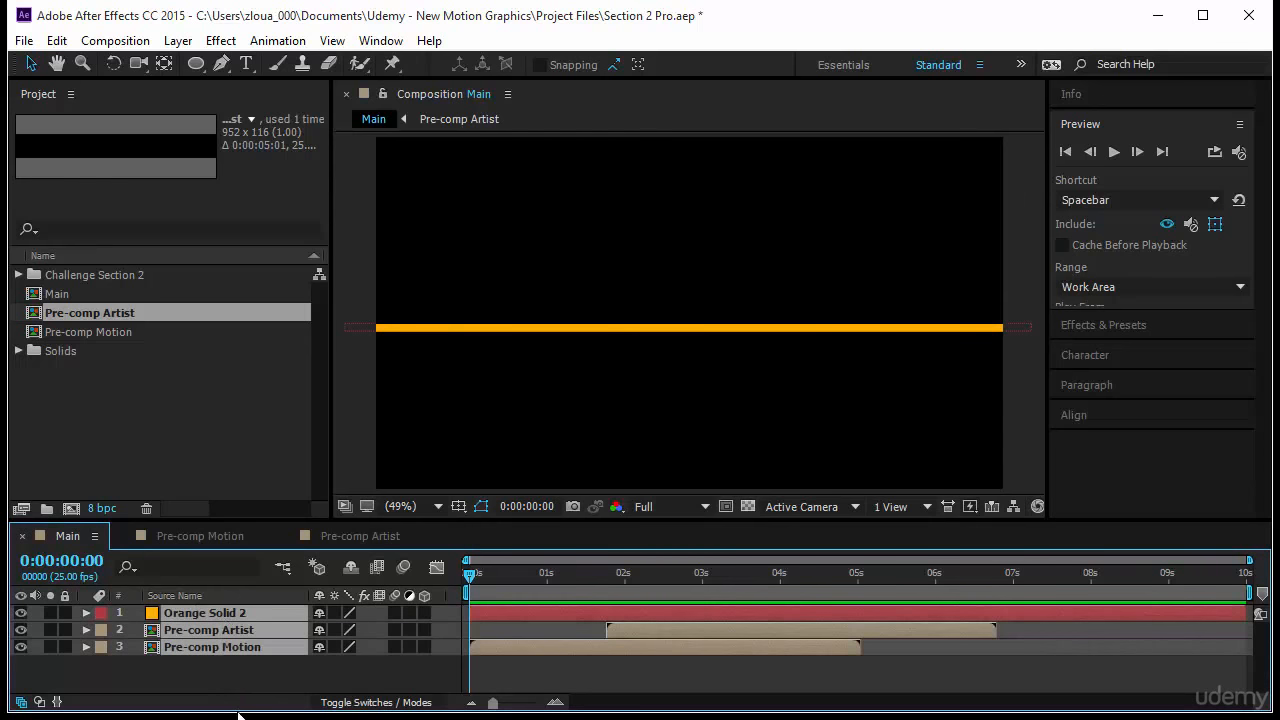
{"action": "key", "text": "r"}
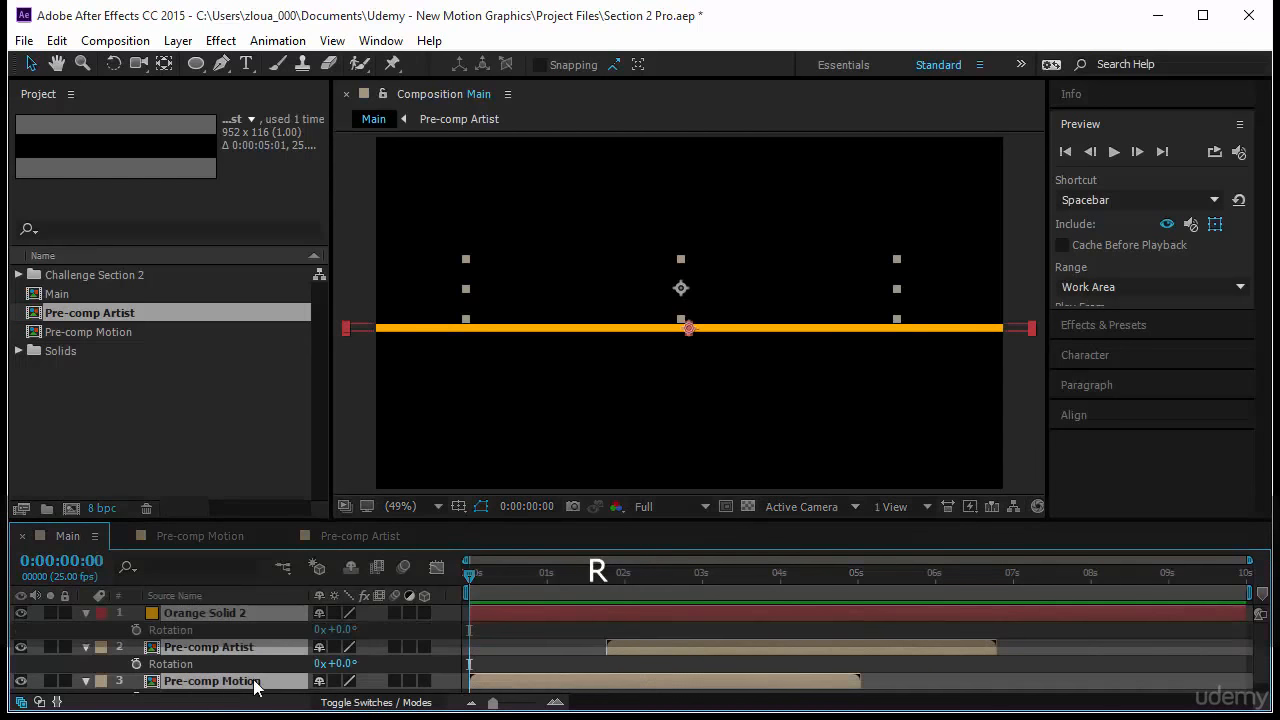
{"action": "left_click", "coordinate": [350, 627]}
{"action": "type", "text": "10"}
{"action": "key", "text": "Return"}
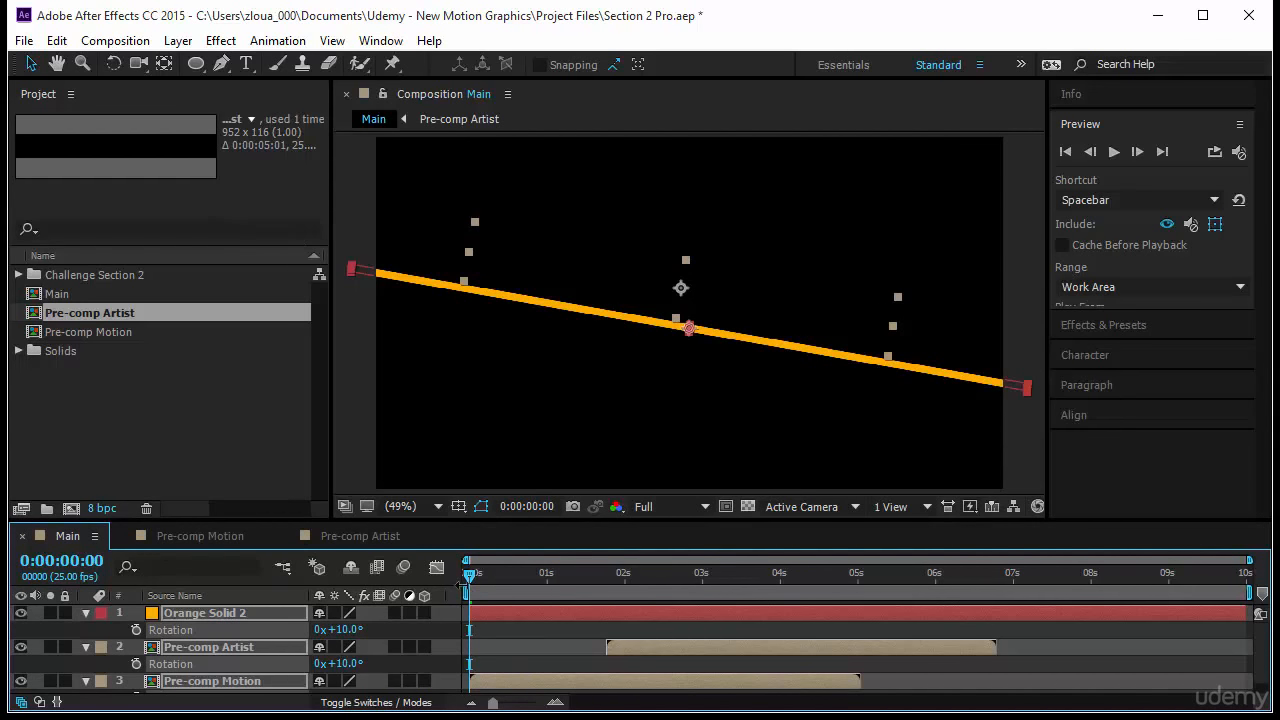
{"action": "left_click_drag", "start_coordinate": [472, 585], "coordinate": [445, 631]}
{"action": "left_click", "coordinate": [1115, 152]}
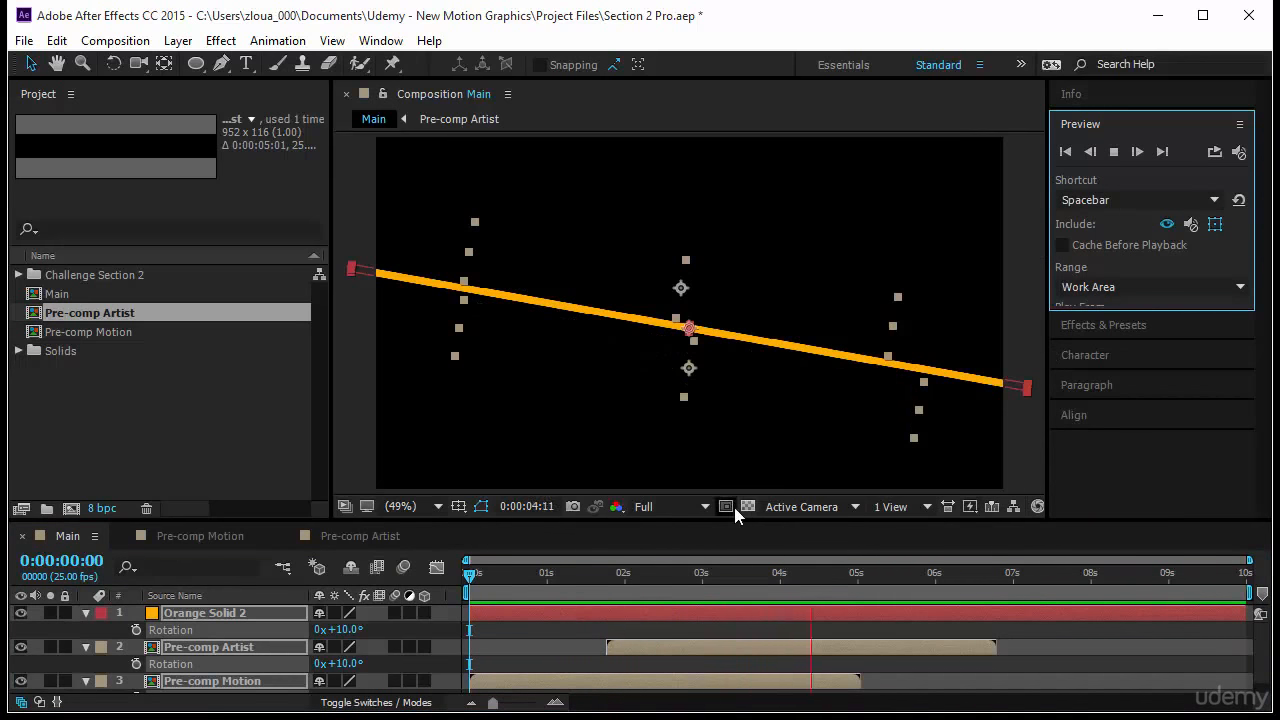
Collapse the layers' Rotation properties, select Orange Solid 2, and scrub the Main composition to 0:00:04:12
{"action": "left_click", "coordinate": [86, 615]}
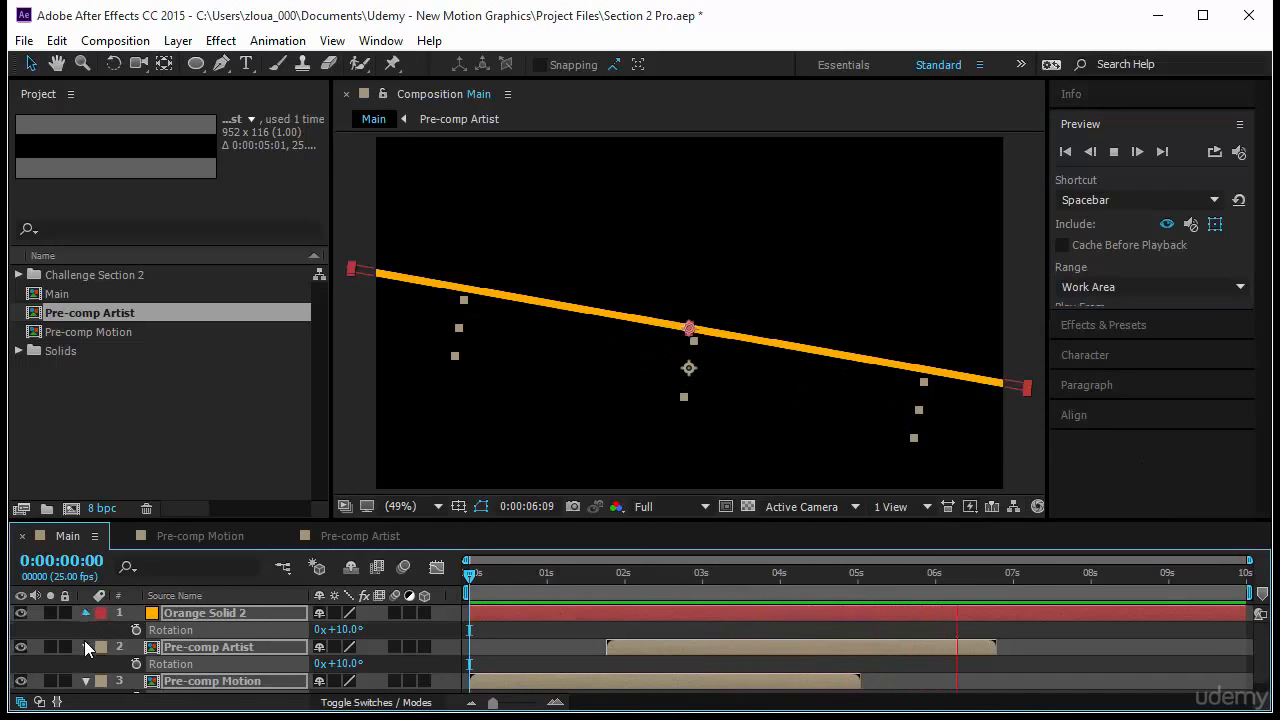
{"action": "left_click", "coordinate": [215, 663]}
{"action": "left_click", "coordinate": [204, 610]}
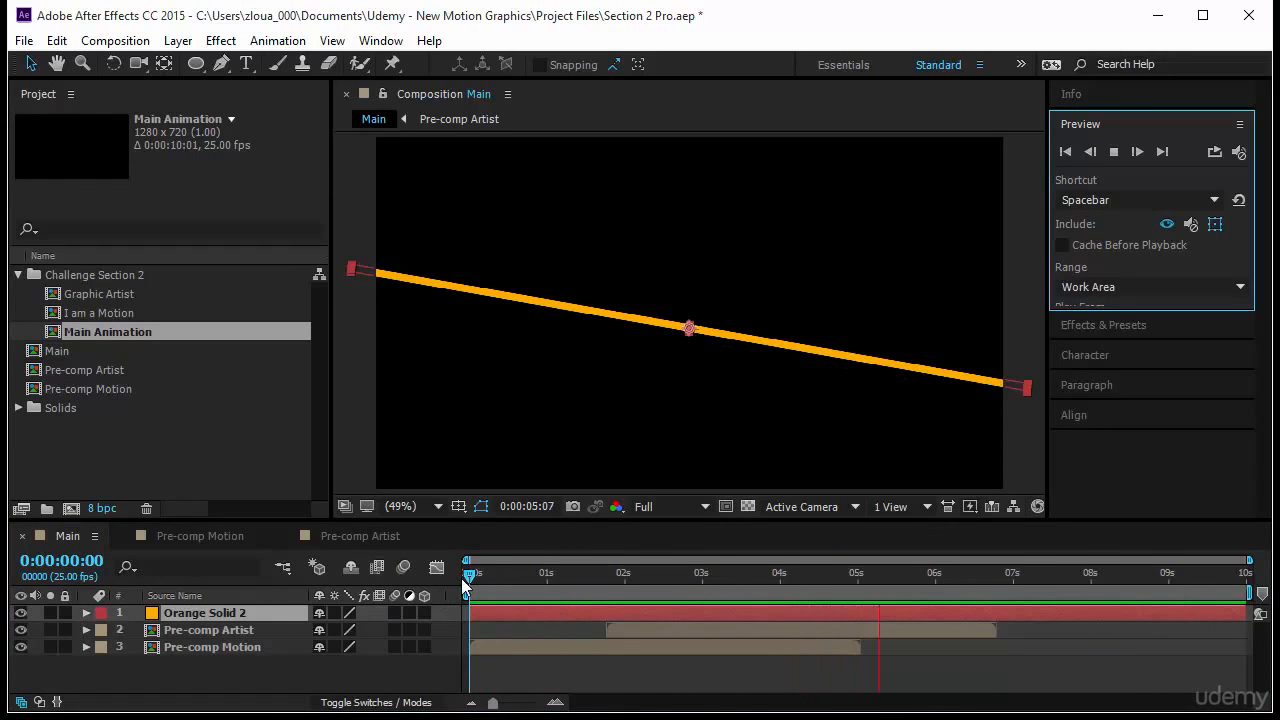
{"action": "left_click_drag", "start_coordinate": [470, 578], "coordinate": [816, 662]}
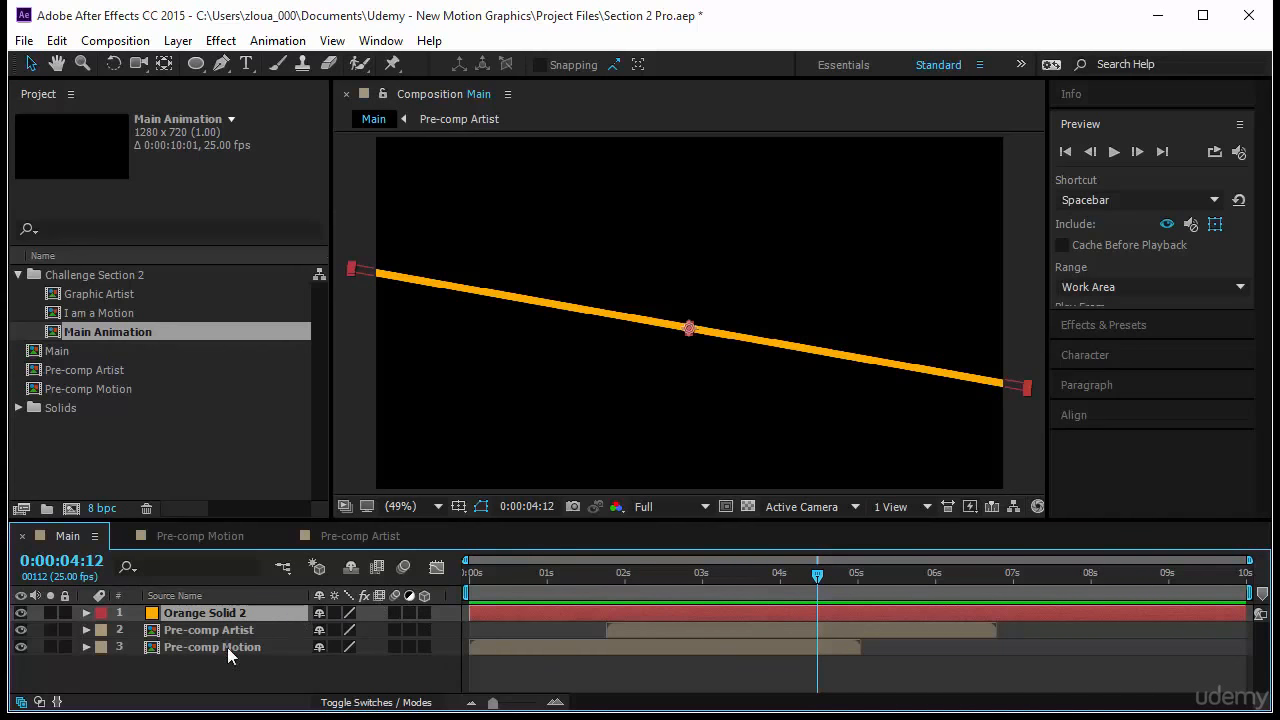
Move Orange Solid 2's 10-degree Rotation keyframe slightly earlier and set its Rotation to 0 degrees at 0:00:04:14
{"action": "key", "text": "r"}
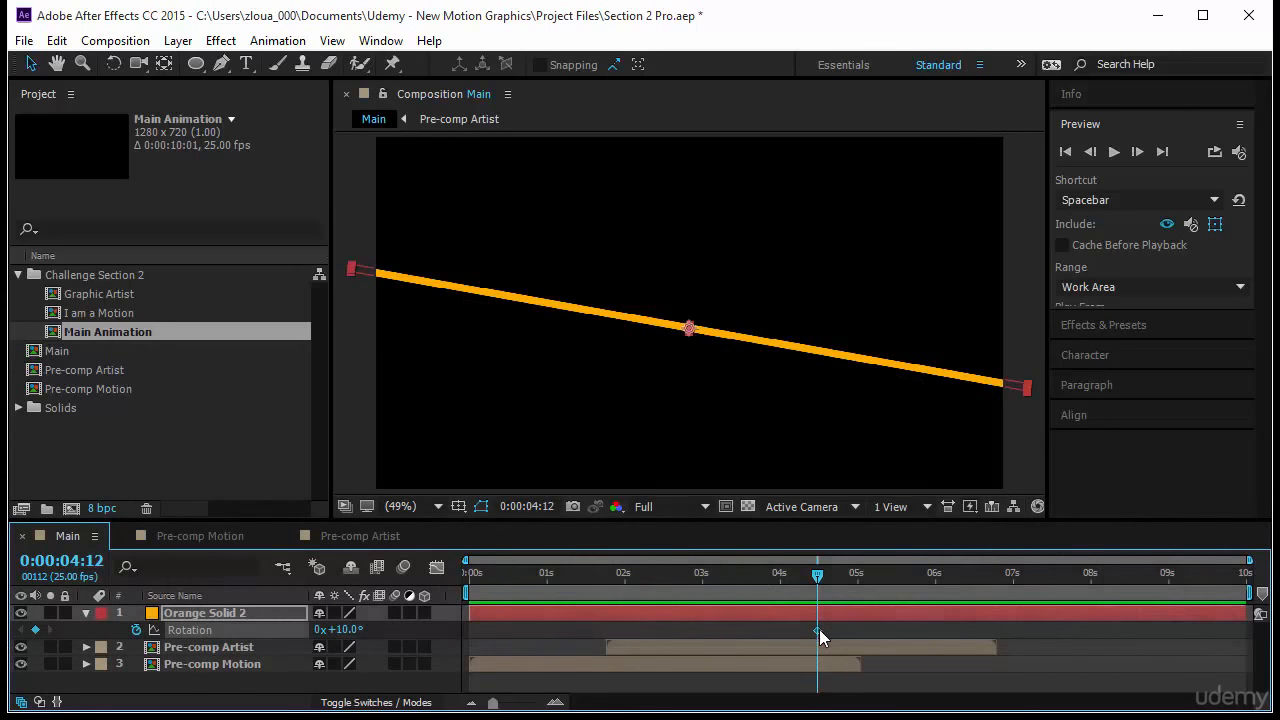
{"action": "left_click_drag", "start_coordinate": [819, 630], "coordinate": [812, 630]}
{"action": "left_click_drag", "start_coordinate": [819, 578], "coordinate": [826, 586]}
{"action": "left_click", "coordinate": [345, 630]}
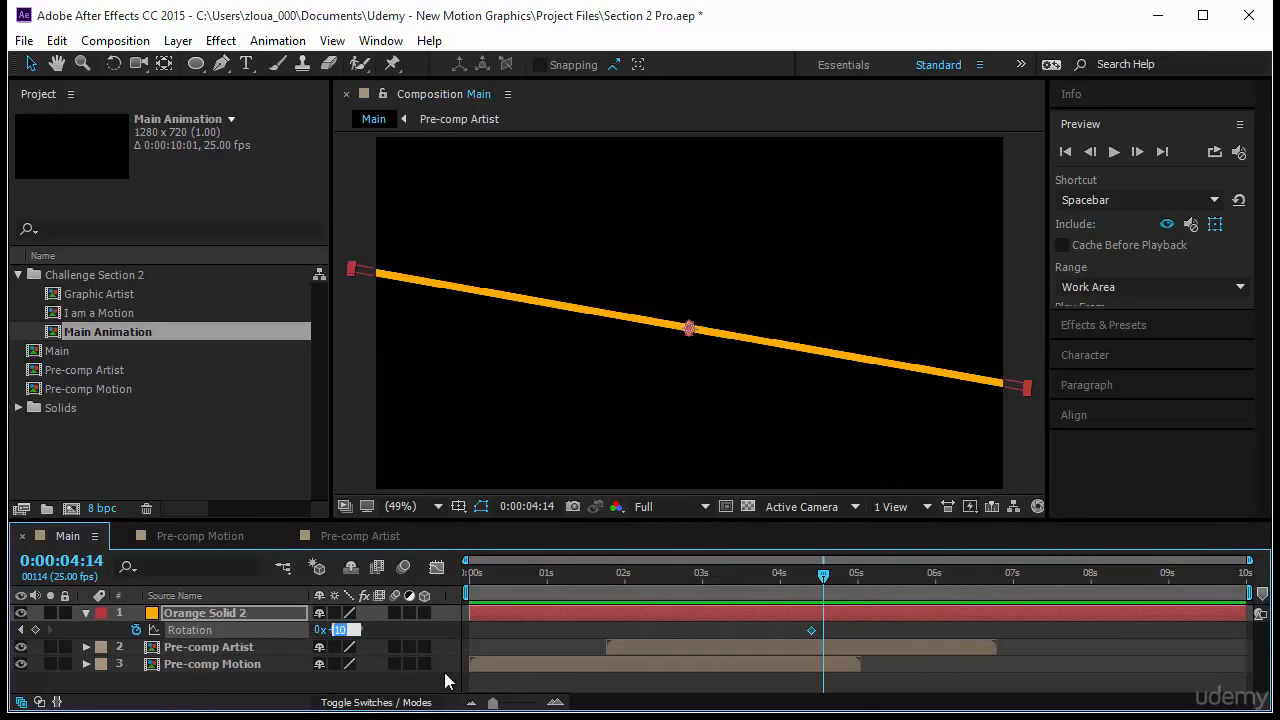
{"action": "type", "text": "0"}
{"action": "key", "text": "Return"}
Keyframe Orange Solid 2's Scale at 100% on 0:00:04:14 and, with proportions unlinked, stretch its height to 5409% at 0:00:04:18
{"action": "left_click", "coordinate": [260, 611]}
{"action": "key", "text": "shift+s"}
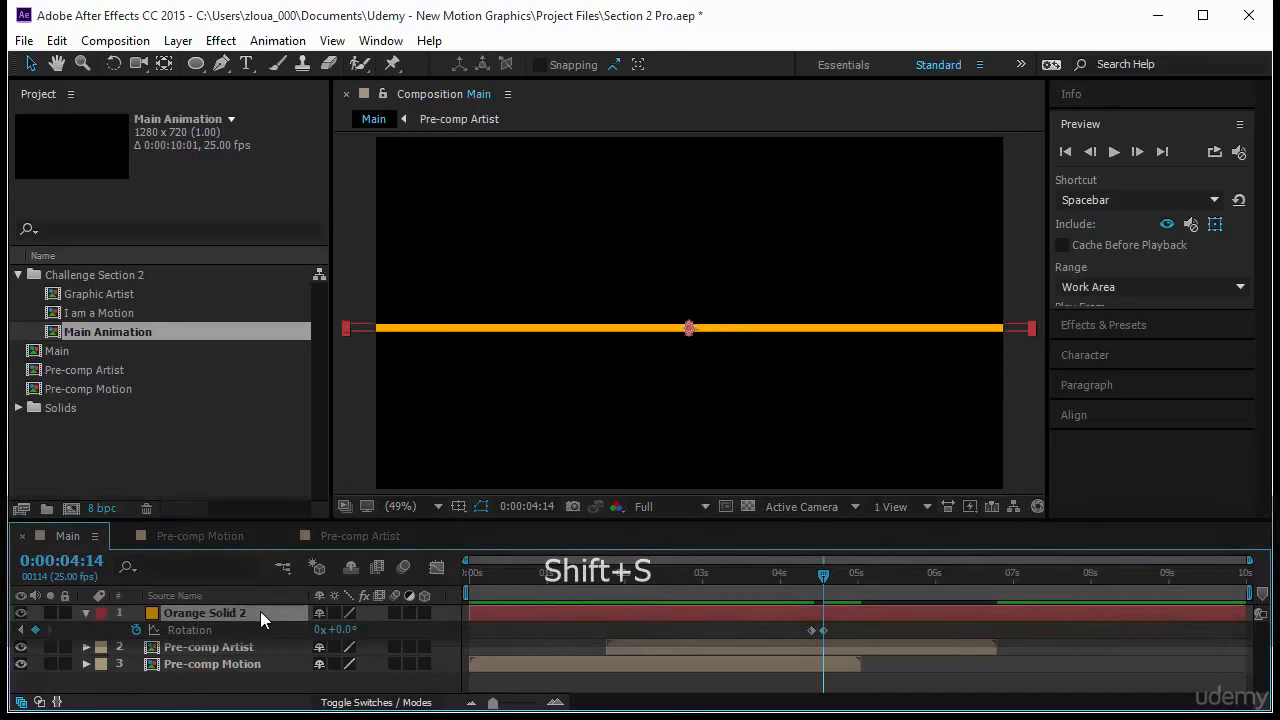
{"action": "key", "text": "shift+s"}
{"action": "key", "text": "shift+s"}
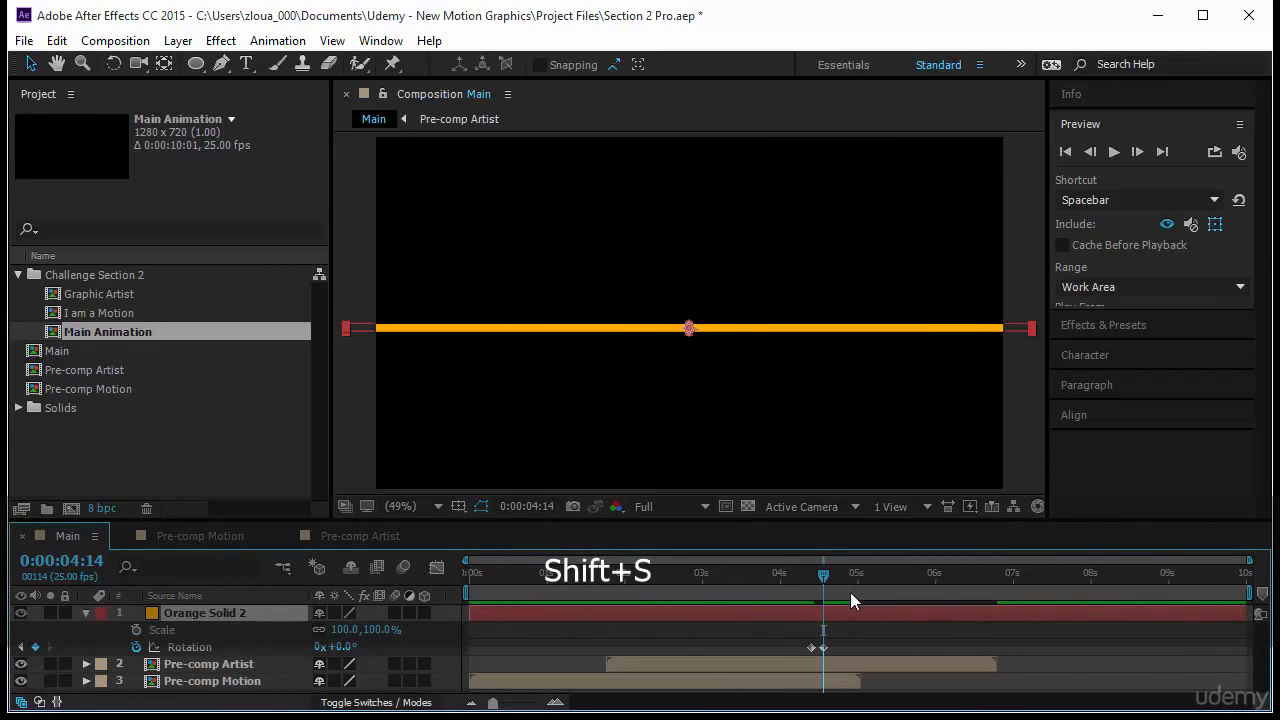
{"action": "key", "text": "ctrl+z"}
{"action": "key", "text": "ctrl+z"}
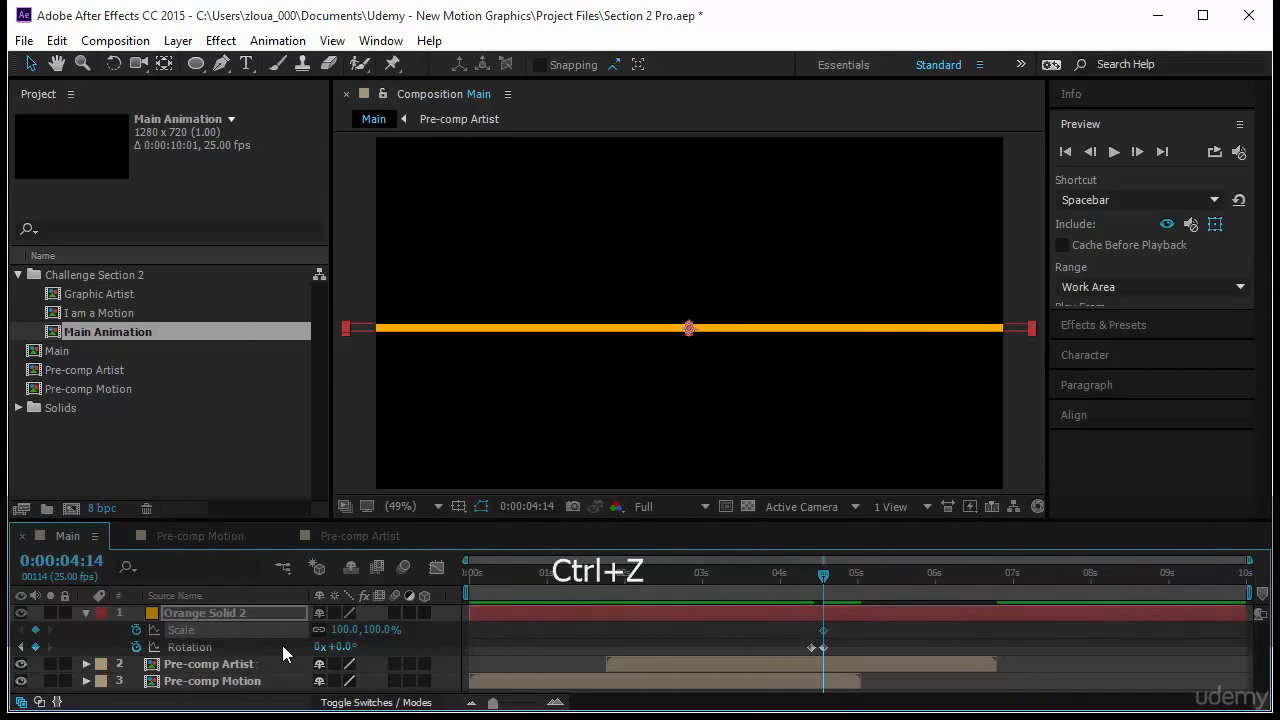
{"action": "left_click_drag", "start_coordinate": [824, 576], "coordinate": [836, 581]}
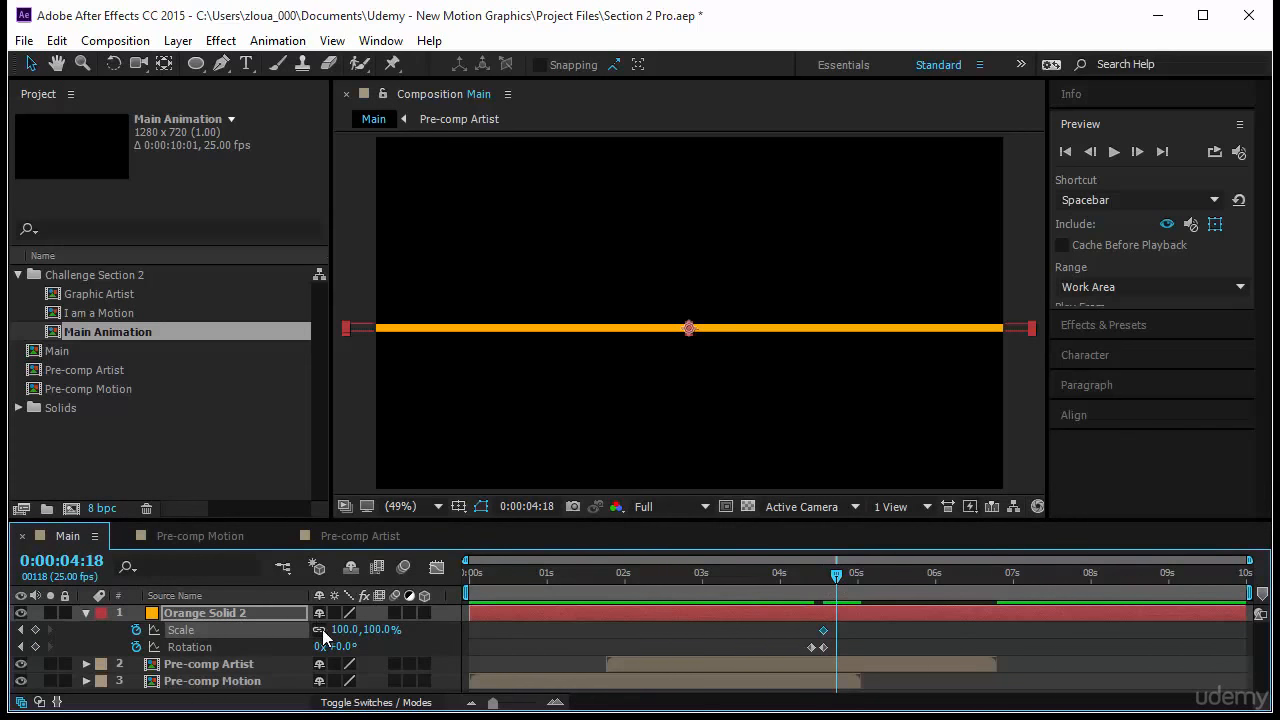
{"action": "left_click_drag", "start_coordinate": [380, 636], "coordinate": [1010, 659]}
Preview the Main composition from the start to check the orange fill transition
{"action": "key", "text": "Home"}
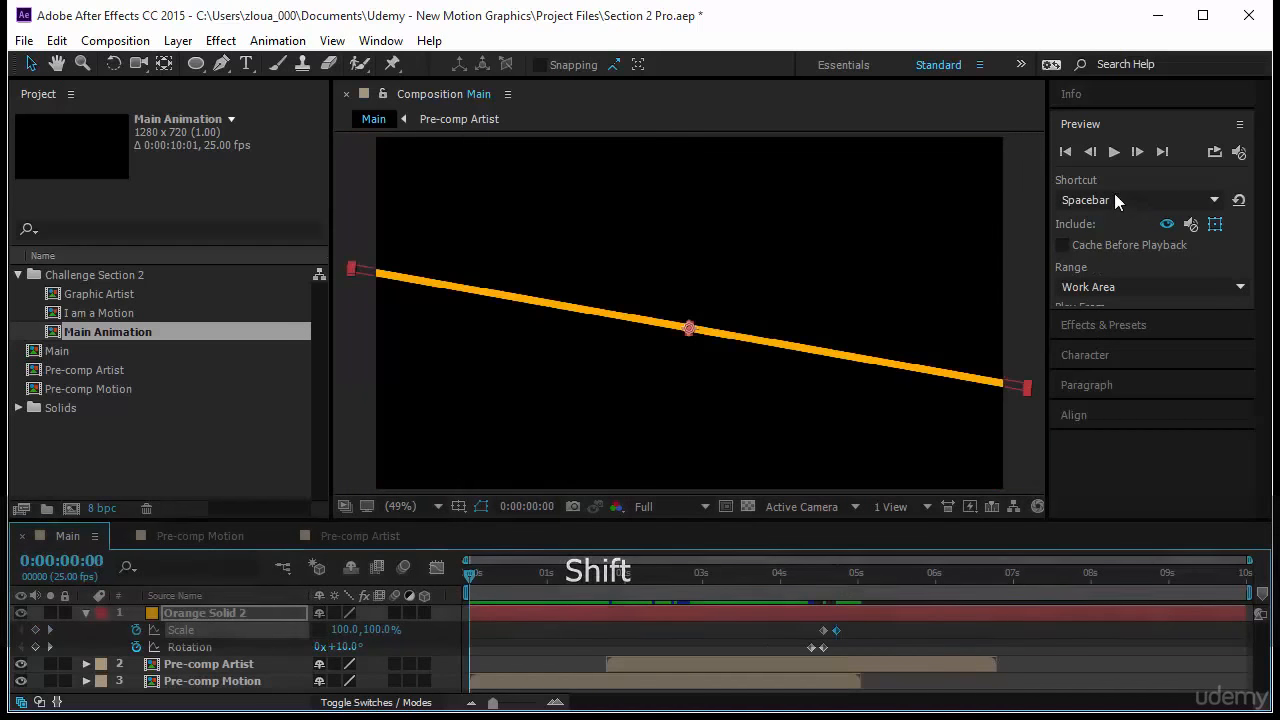
{"action": "left_click", "coordinate": [1112, 152]}
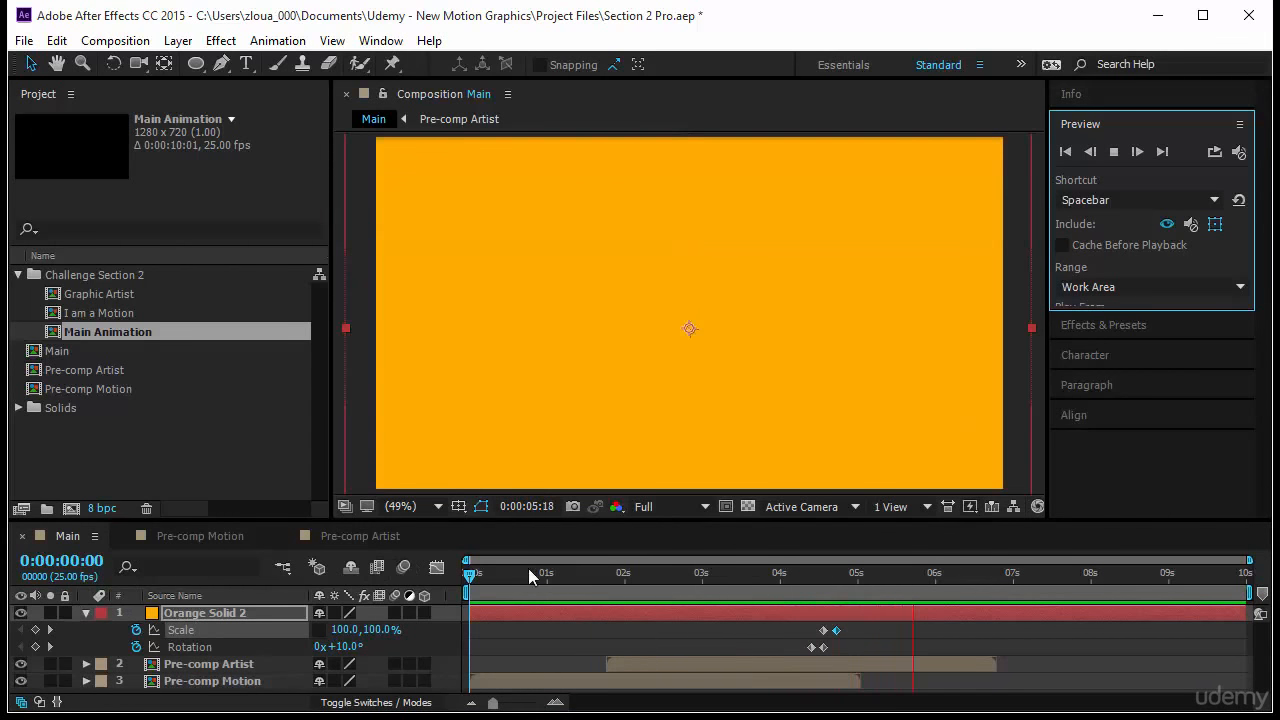
{"action": "left_click", "coordinate": [520, 614]}
{"action": "key", "text": "space"}
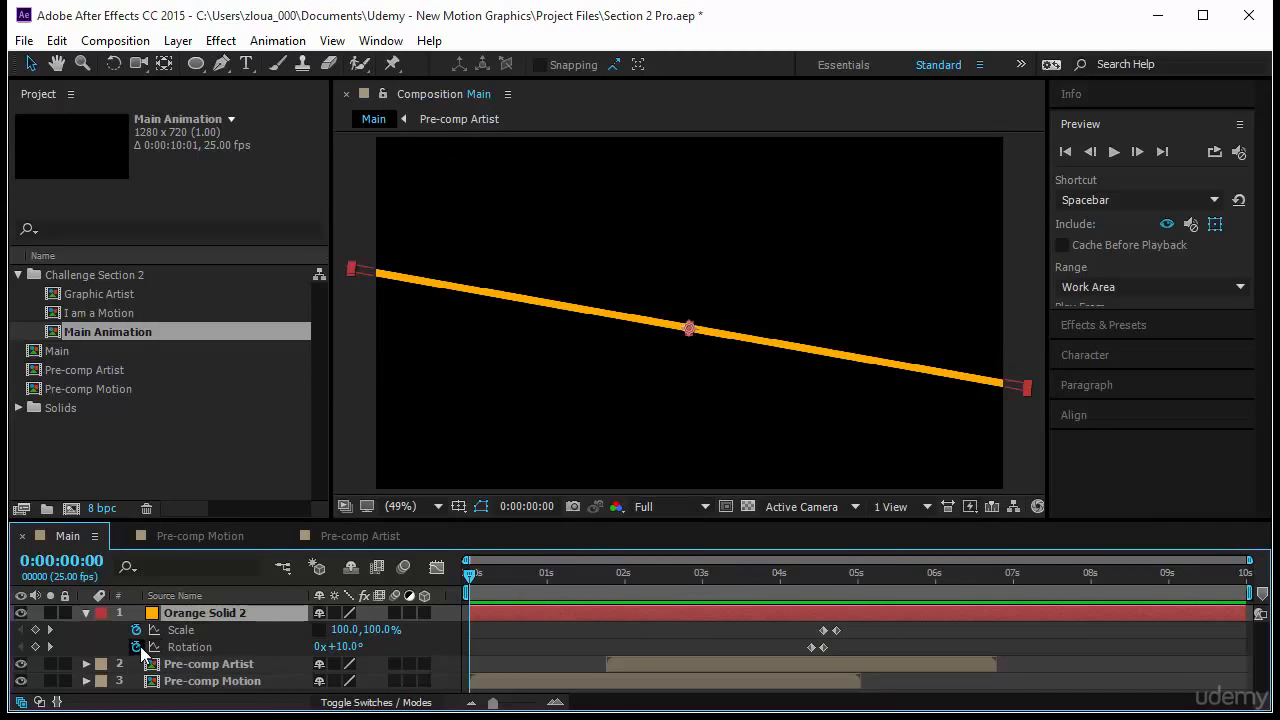
Keyframe Orange Solid 2's Rotation at 0 degrees on 0:00:00:00 and 10 degrees on 0:00:00:03
{"action": "left_click", "coordinate": [36, 647]}
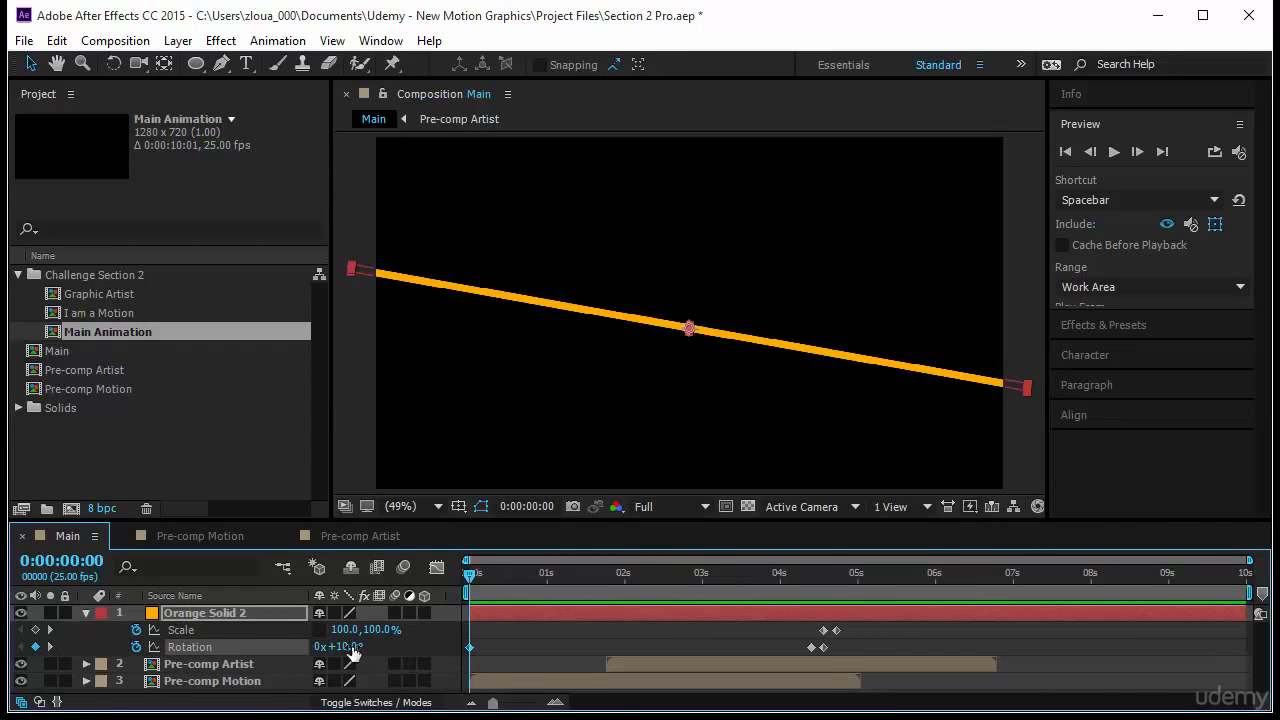
{"action": "left_click", "coordinate": [345, 647]}
{"action": "type", "text": "0"}
{"action": "key", "text": "Return"}
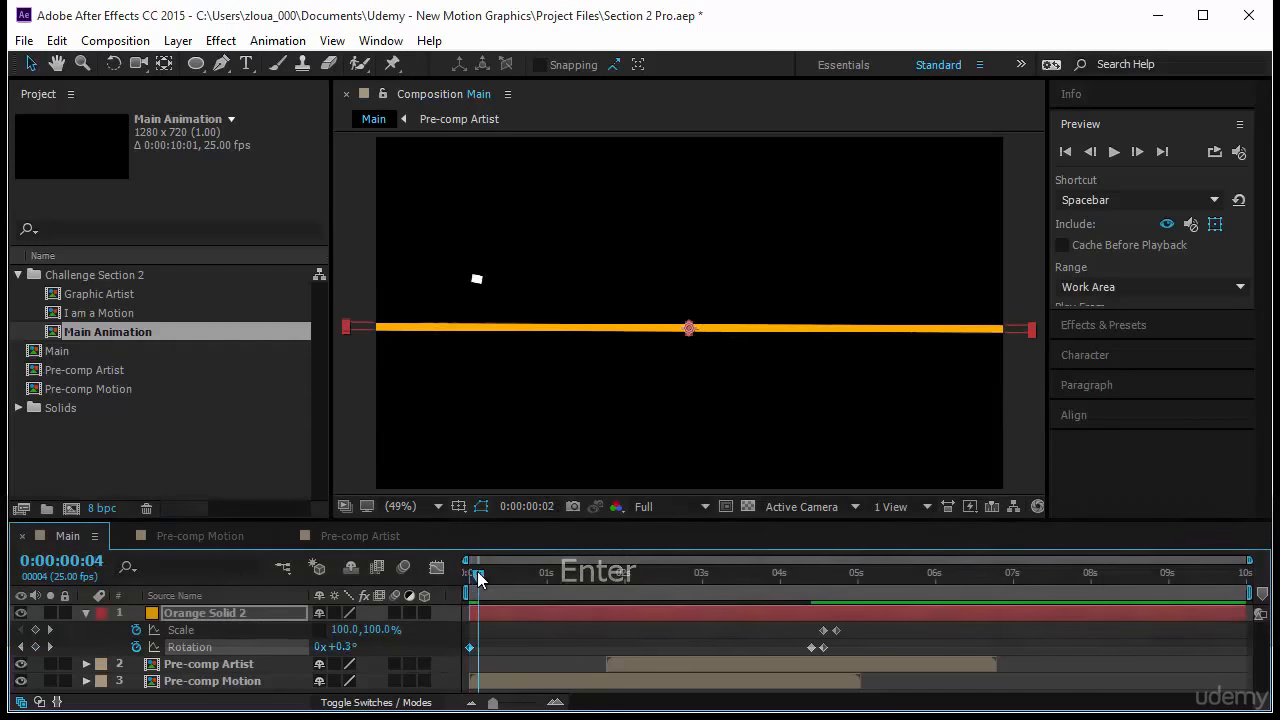
{"action": "left_click", "coordinate": [477, 576]}
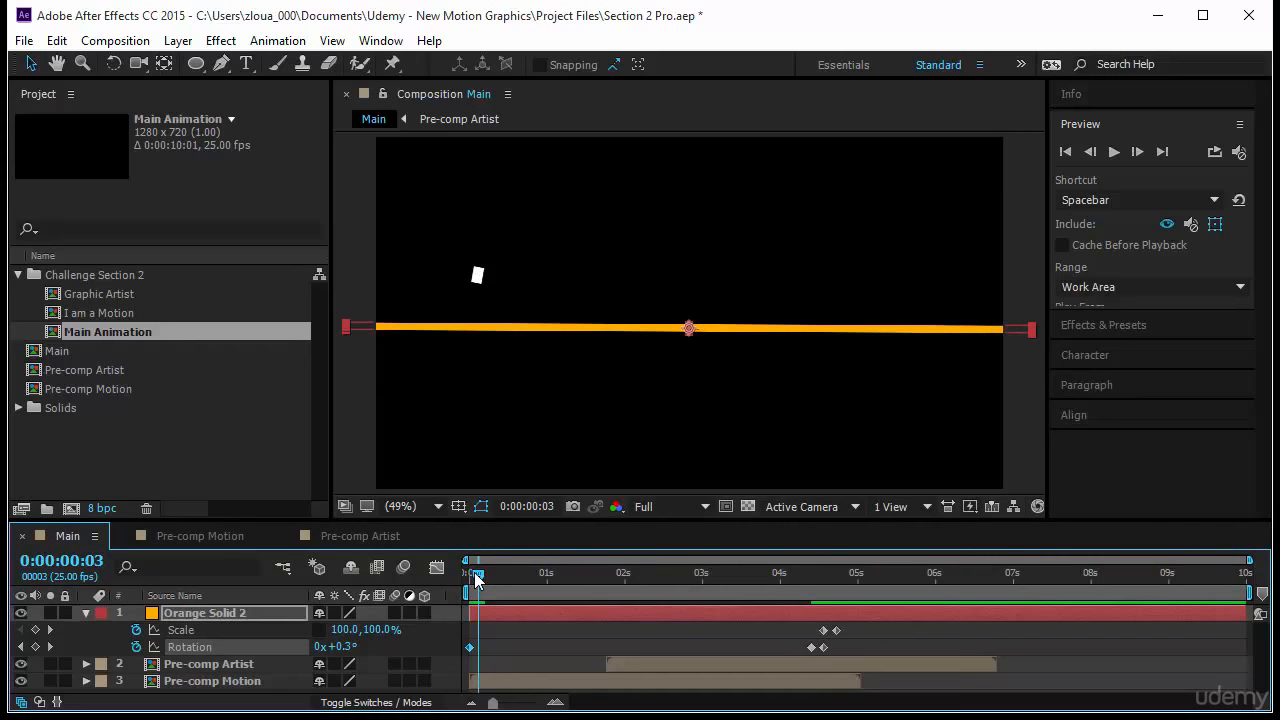
{"action": "left_click", "coordinate": [345, 647]}
{"action": "type", "text": "10"}
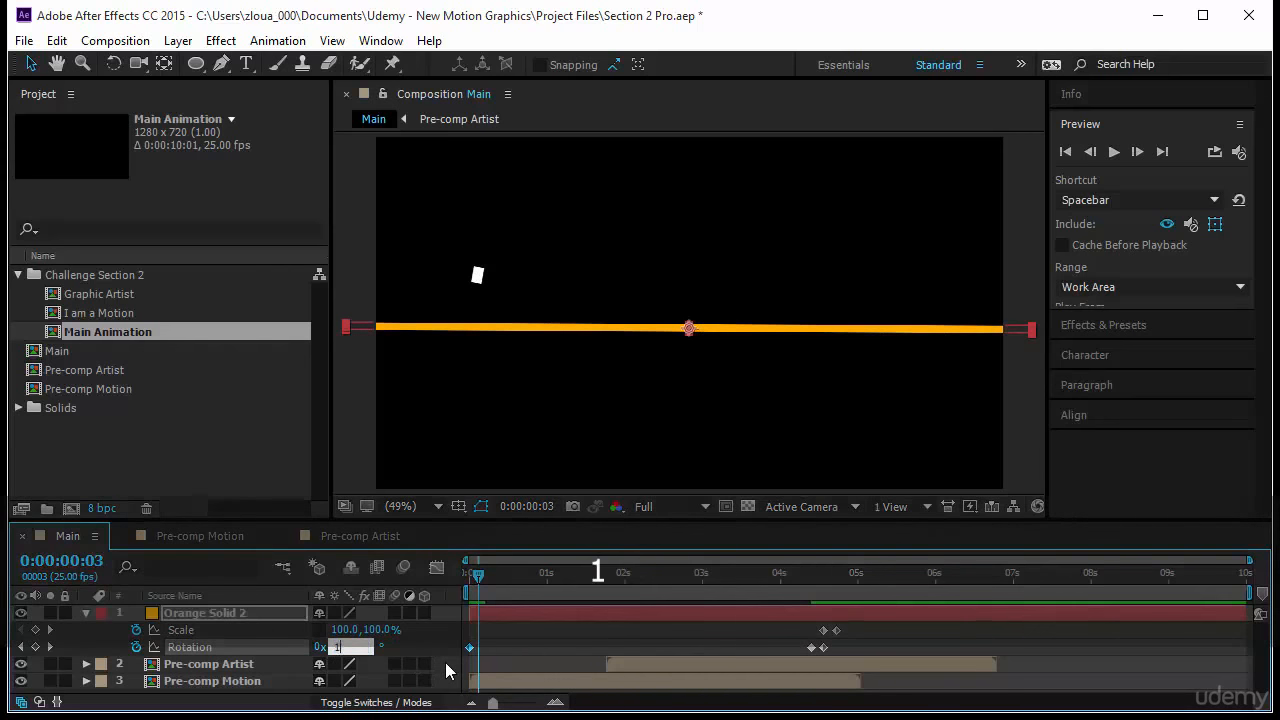
{"action": "key", "text": "Return"}
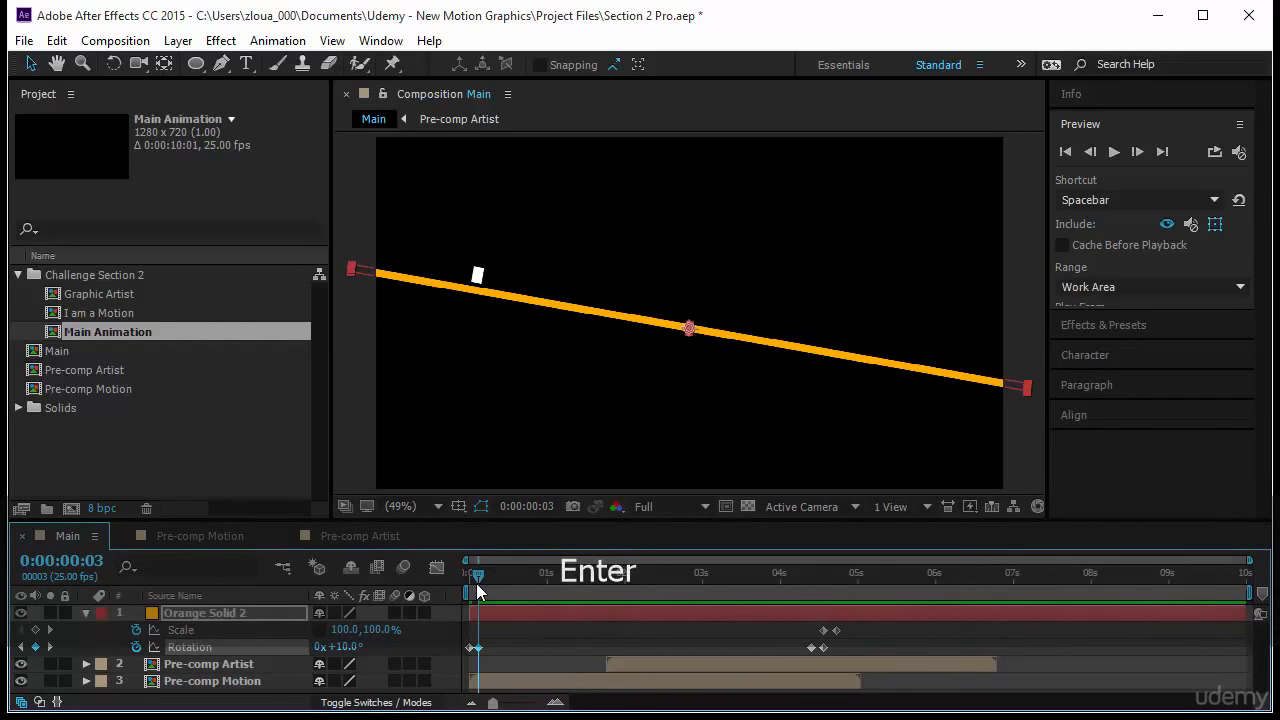
Play the Main composition from the beginning to review the divider's opening tilt
{"action": "left_click", "coordinate": [470, 573]}
{"action": "left_click", "coordinate": [1114, 152]}
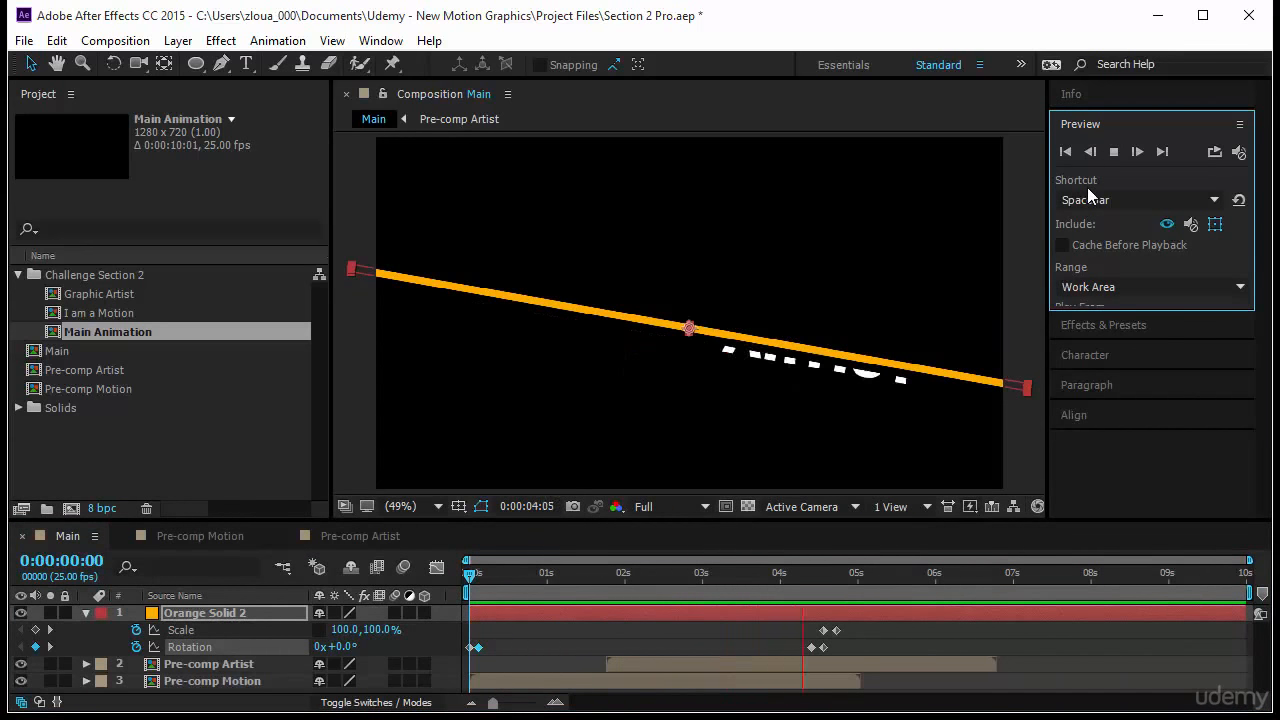
{"action": "key", "text": "space"}
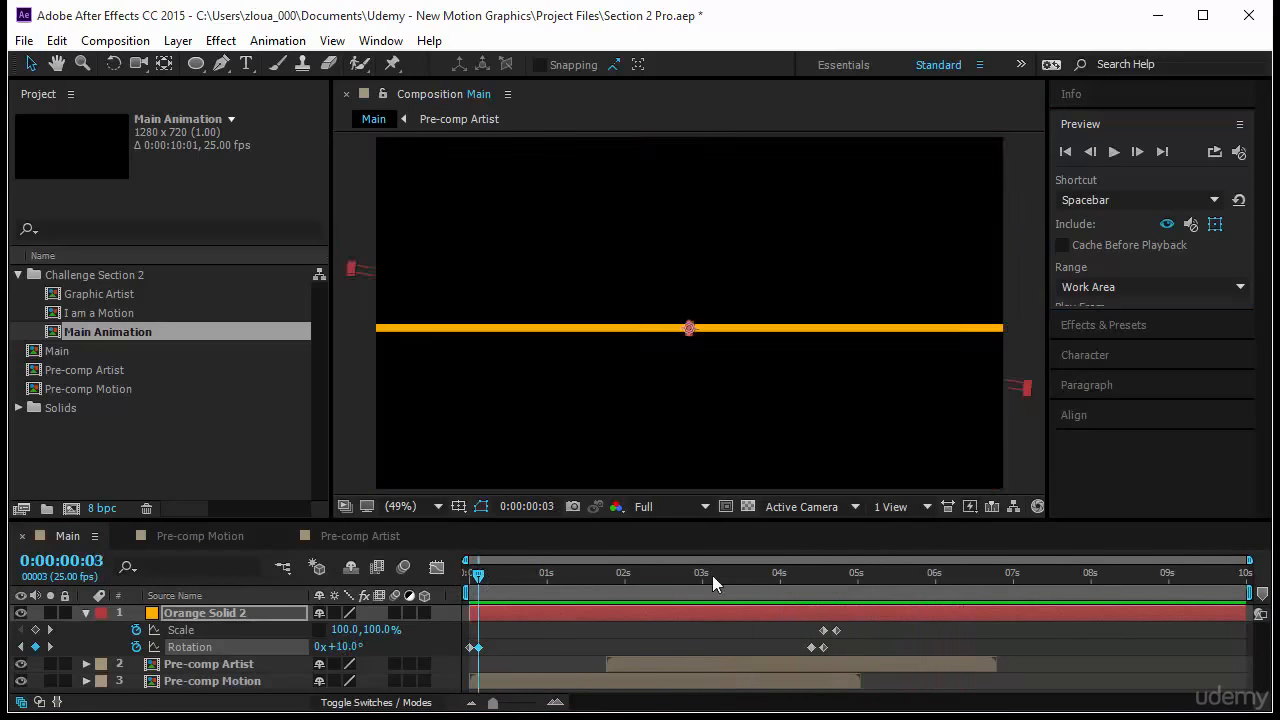
Go to 0:00:05:02 in Main, deselect all layers, and set the Type tool's font style to Roboto Black Italic
{"action": "left_click", "coordinate": [895, 575]}
{"action": "left_click_drag", "start_coordinate": [887, 592], "coordinate": [864, 626]}
{"action": "left_click", "coordinate": [248, 438]}
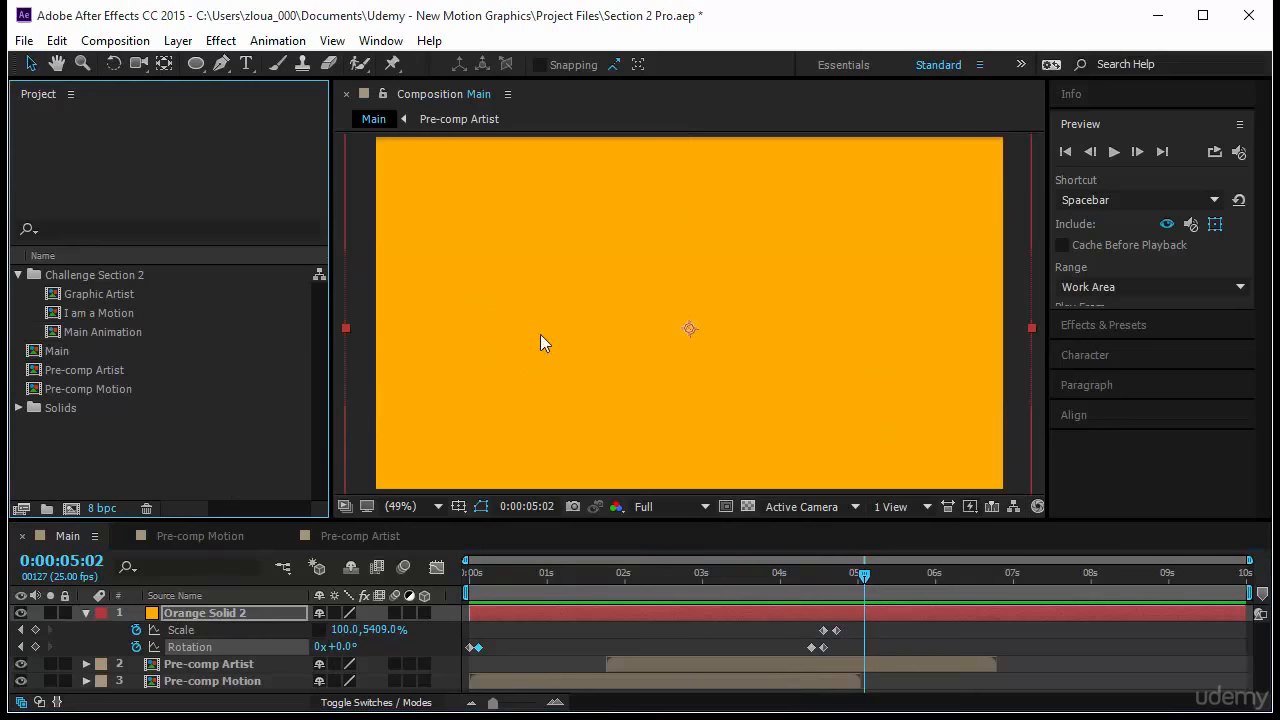
{"action": "left_click", "coordinate": [341, 283]}
{"action": "left_click", "coordinate": [246, 63]}
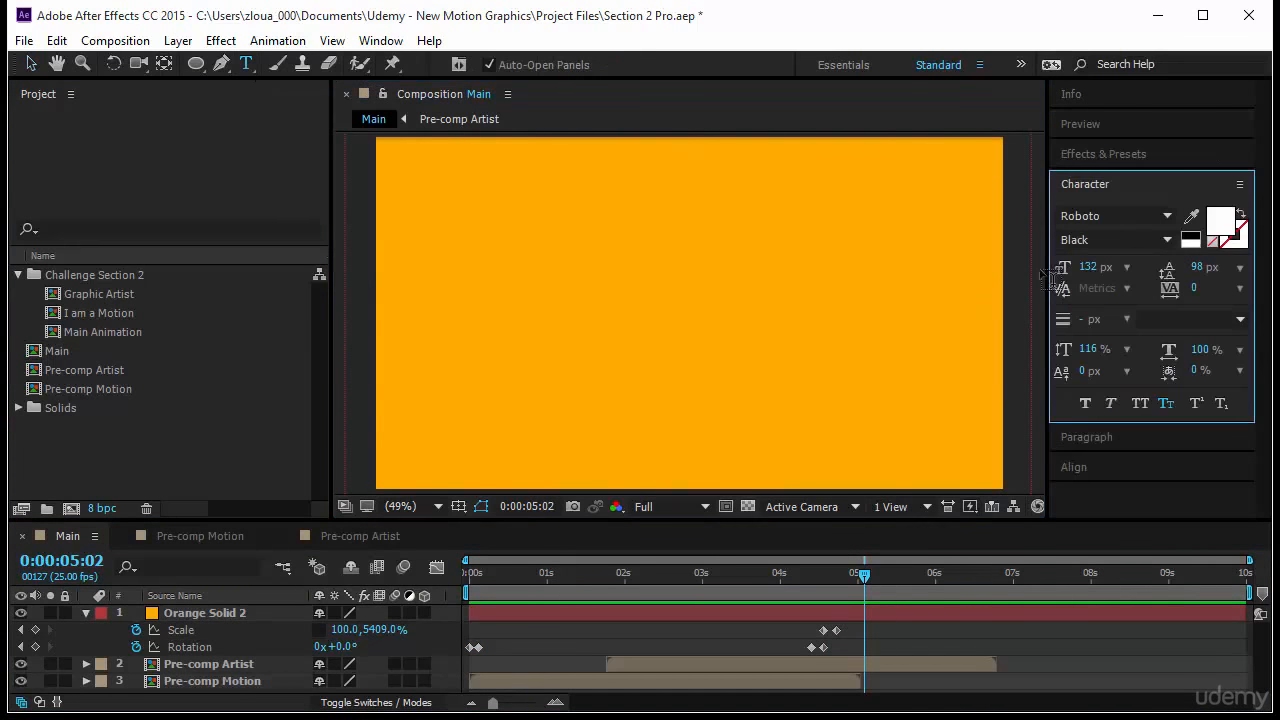
{"action": "left_click", "coordinate": [1171, 240]}
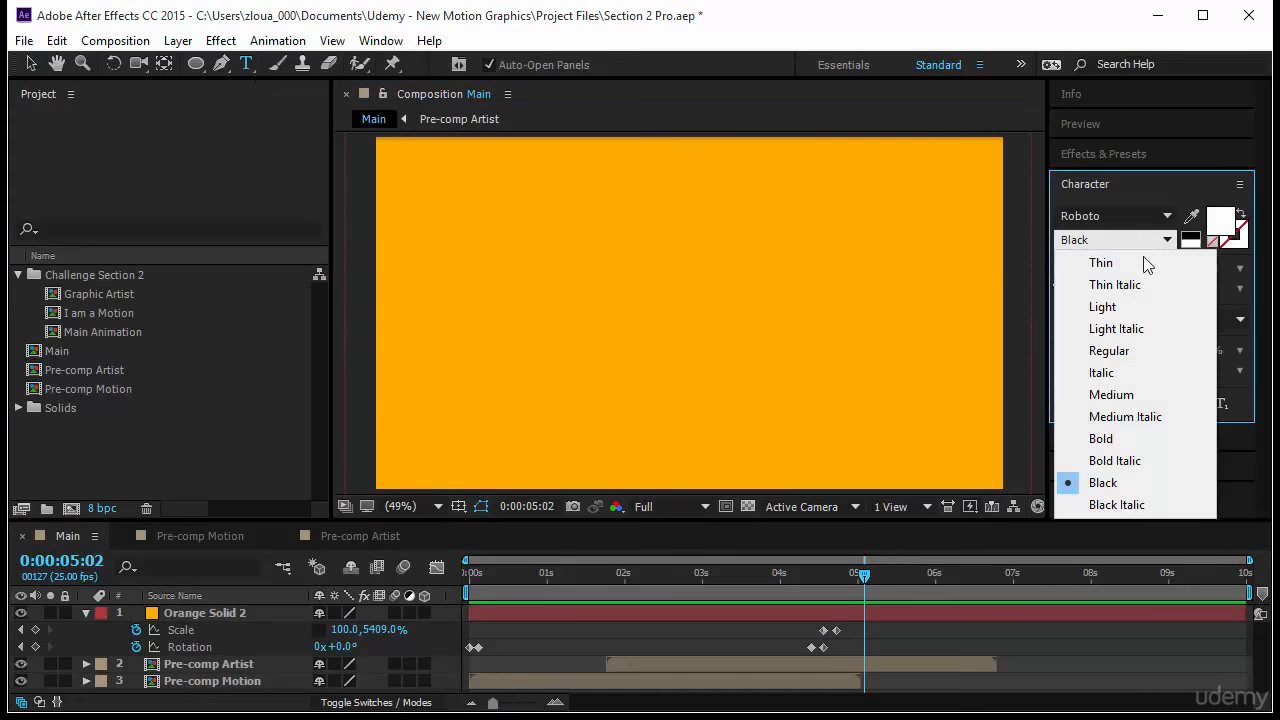
{"action": "left_click", "coordinate": [1117, 505]}
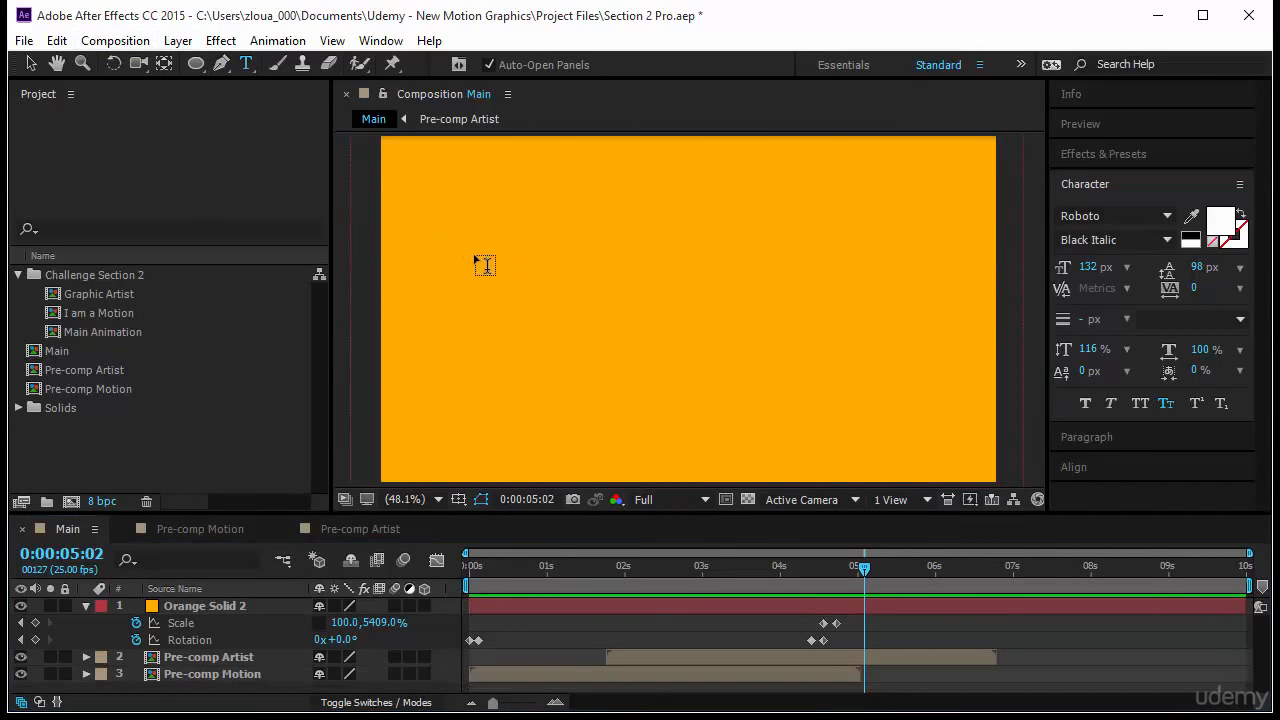
Add a text layer reading "hire me" on the upper part of the orange background
{"action": "left_click", "coordinate": [499, 266]}
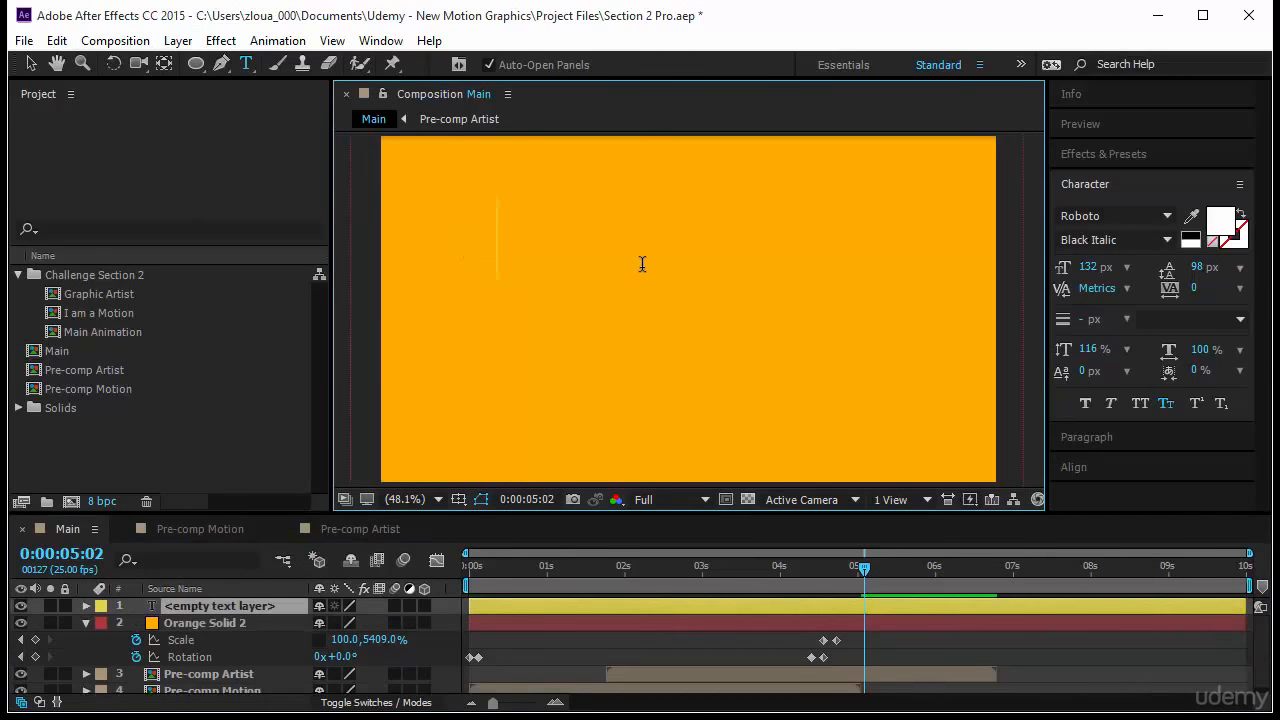
{"action": "type", "text": "j"}
{"action": "key", "text": "BackSpace"}
{"action": "type", "text": "hi"}
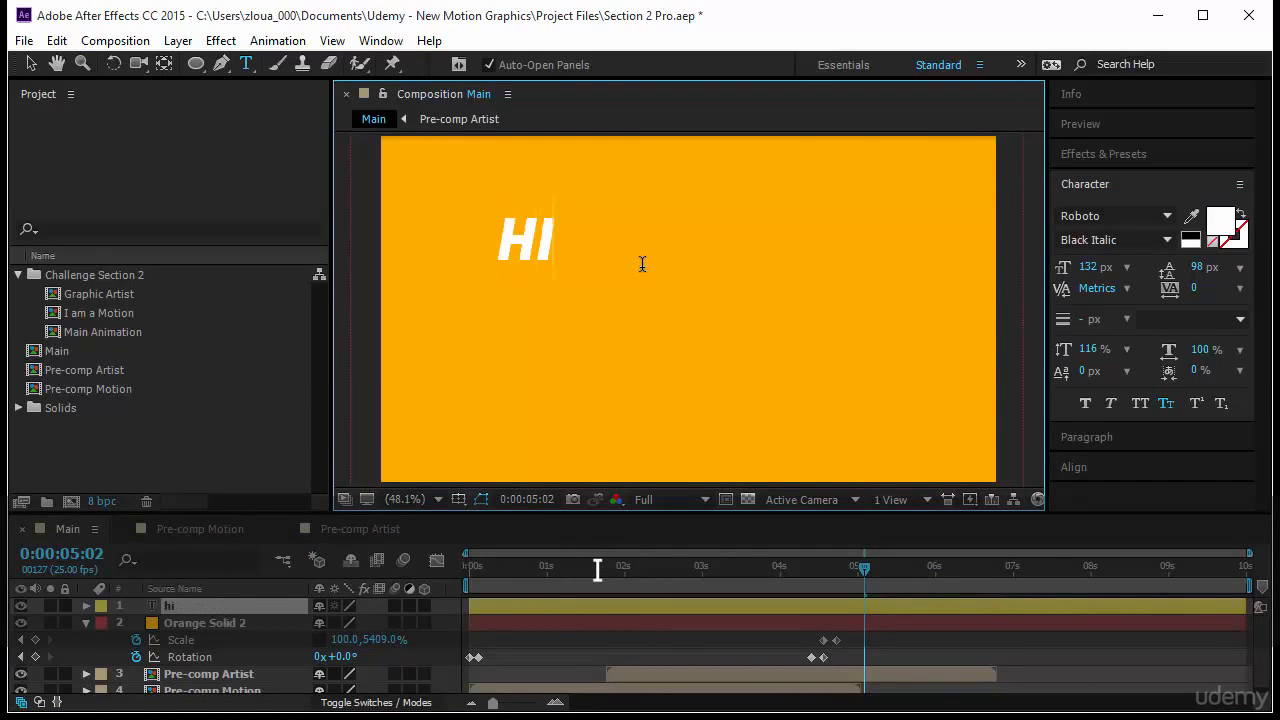
{"action": "type", "text": "re me"}
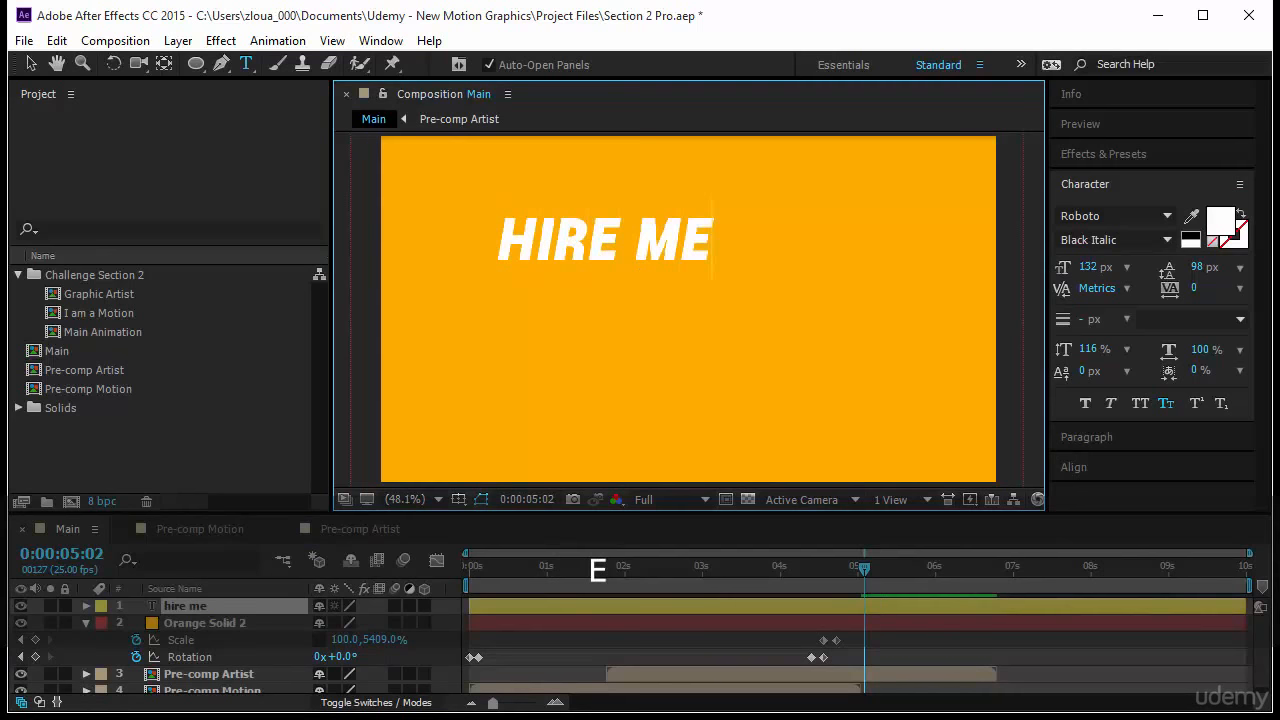
Increase the hire me text's font size to 211 px
{"action": "left_click", "coordinate": [32, 64]}
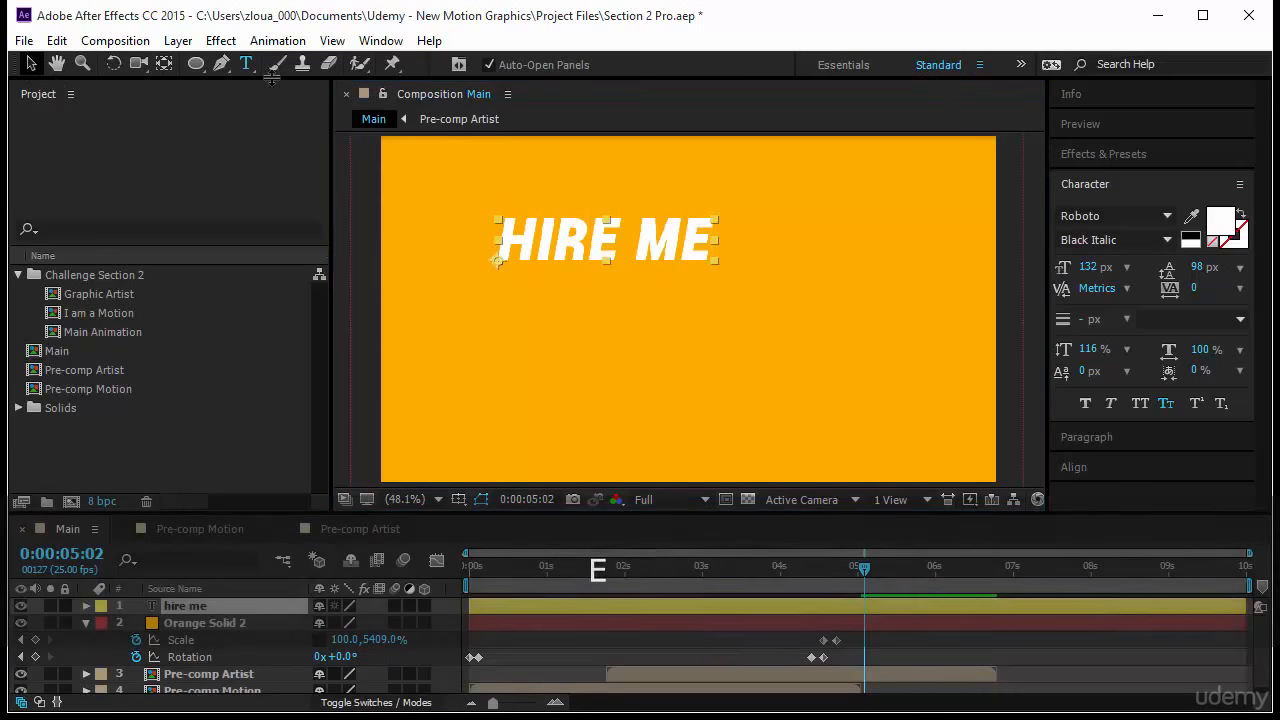
{"action": "left_click", "coordinate": [1087, 267]}
{"action": "left_click_drag", "start_coordinate": [1132, 276], "coordinate": [1211, 276]}
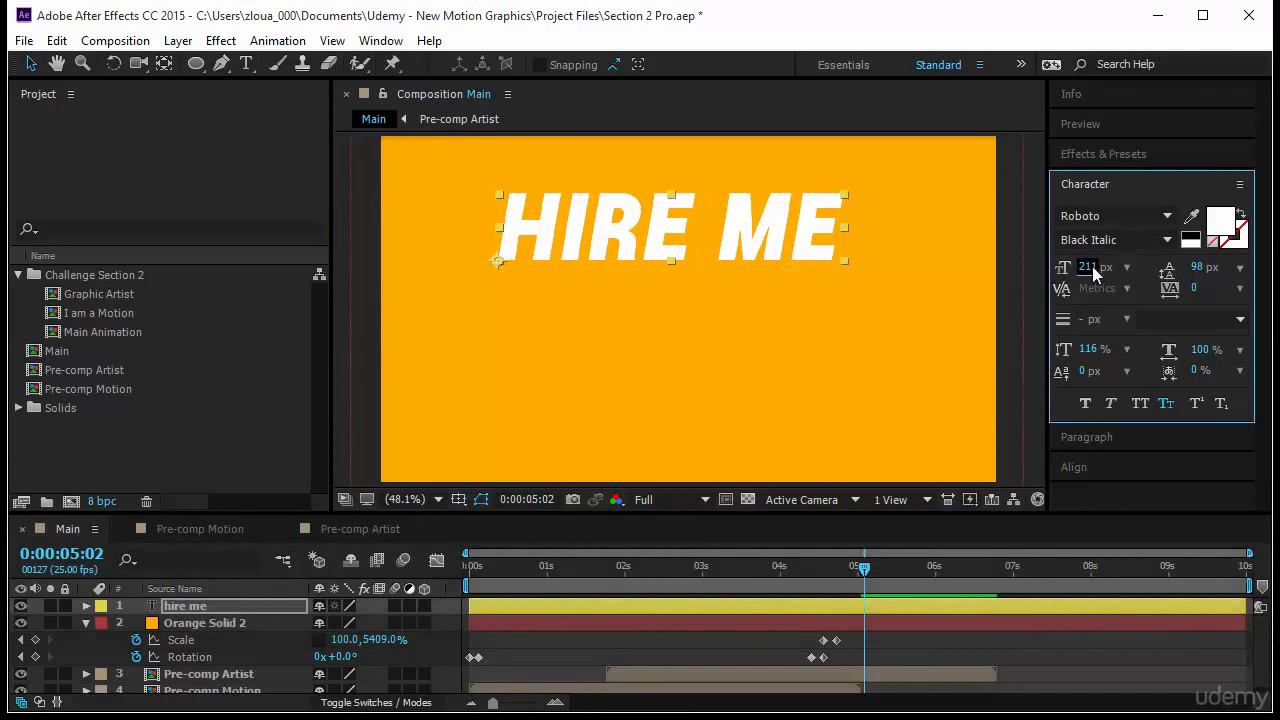
{"action": "left_click", "coordinate": [1092, 269]}
Move the hire me text to the middle, centre it horizontally and vertically in the composition, and deselect it
{"action": "left_click_drag", "start_coordinate": [755, 243], "coordinate": [767, 318]}
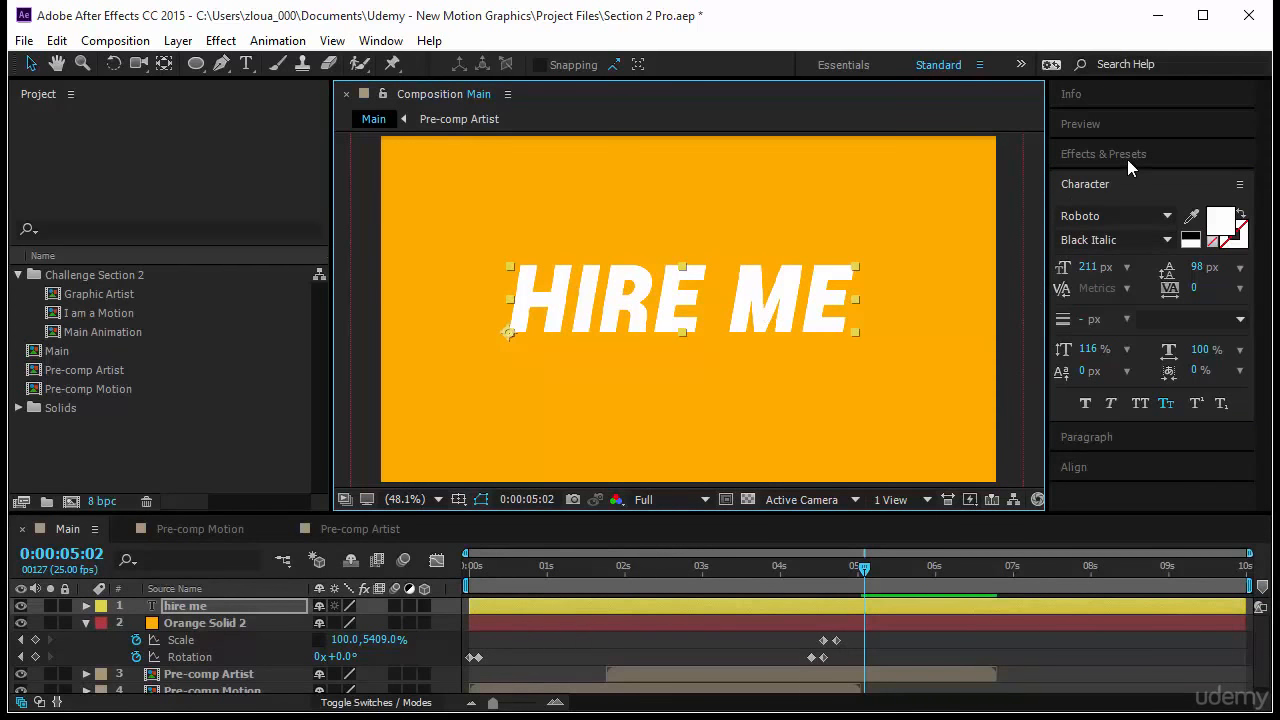
{"action": "left_click", "coordinate": [1113, 466]}
{"action": "left_click", "coordinate": [1101, 294]}
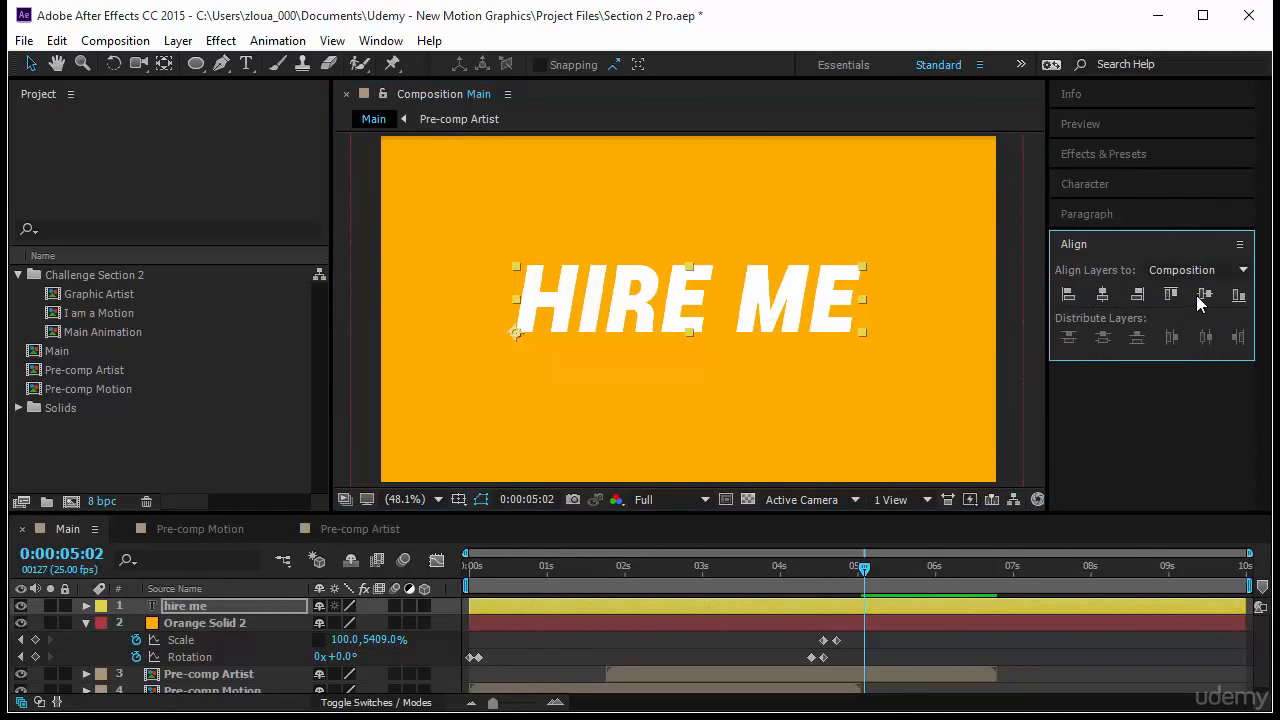
{"action": "left_click", "coordinate": [1035, 188]}
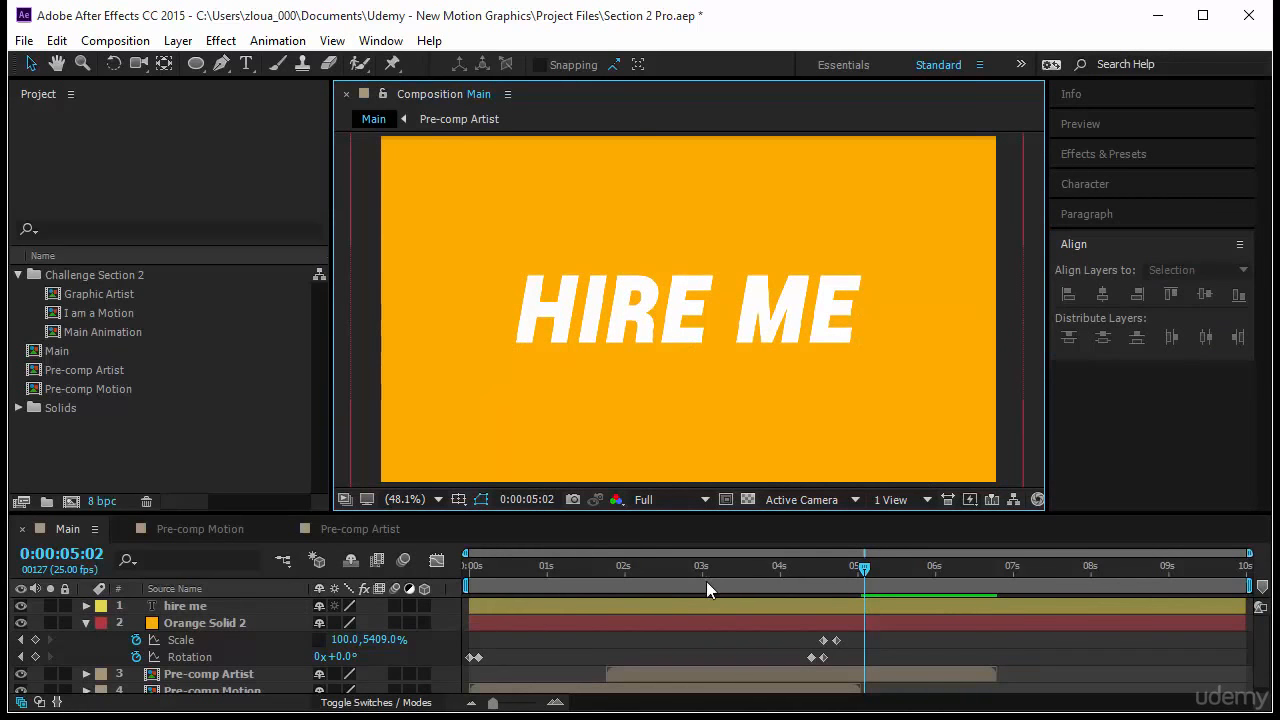
Draw two adjoining rectangular masks on the hire me layer, one around HIRE and one around ME
{"action": "left_click", "coordinate": [196, 65]}
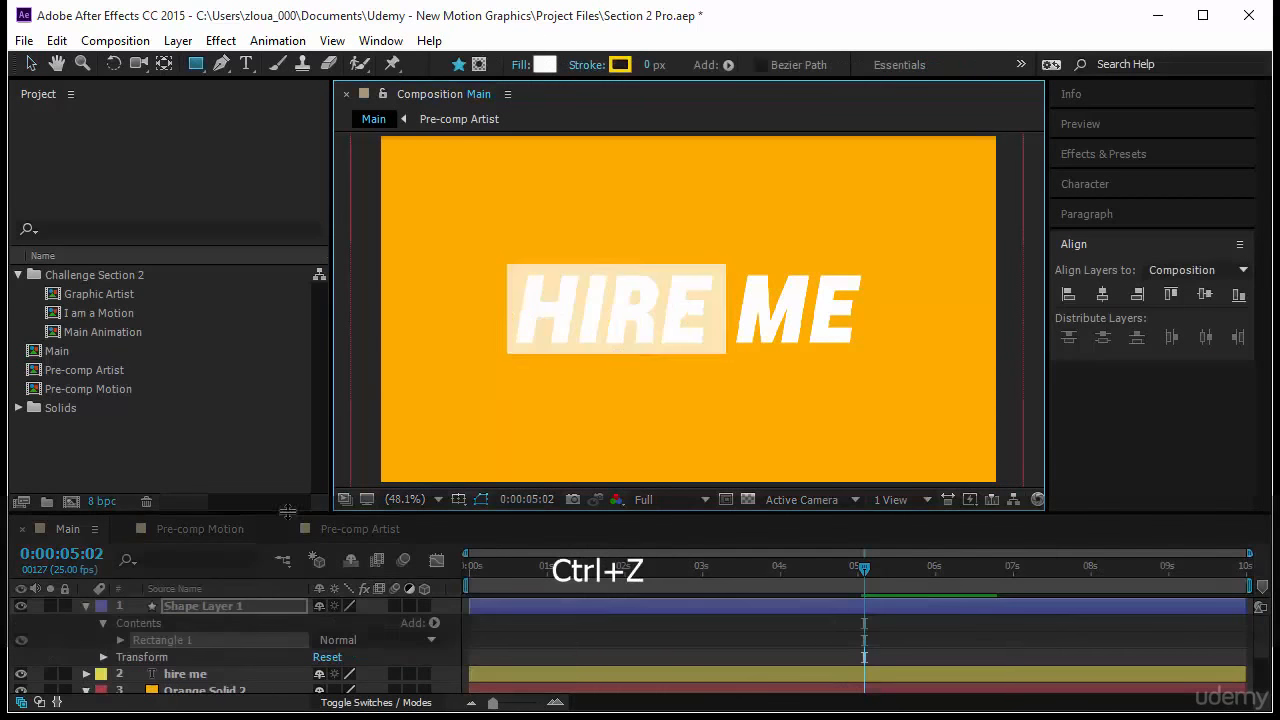
{"action": "key", "text": "ctrl+z"}
{"action": "left_click", "coordinate": [217, 611]}
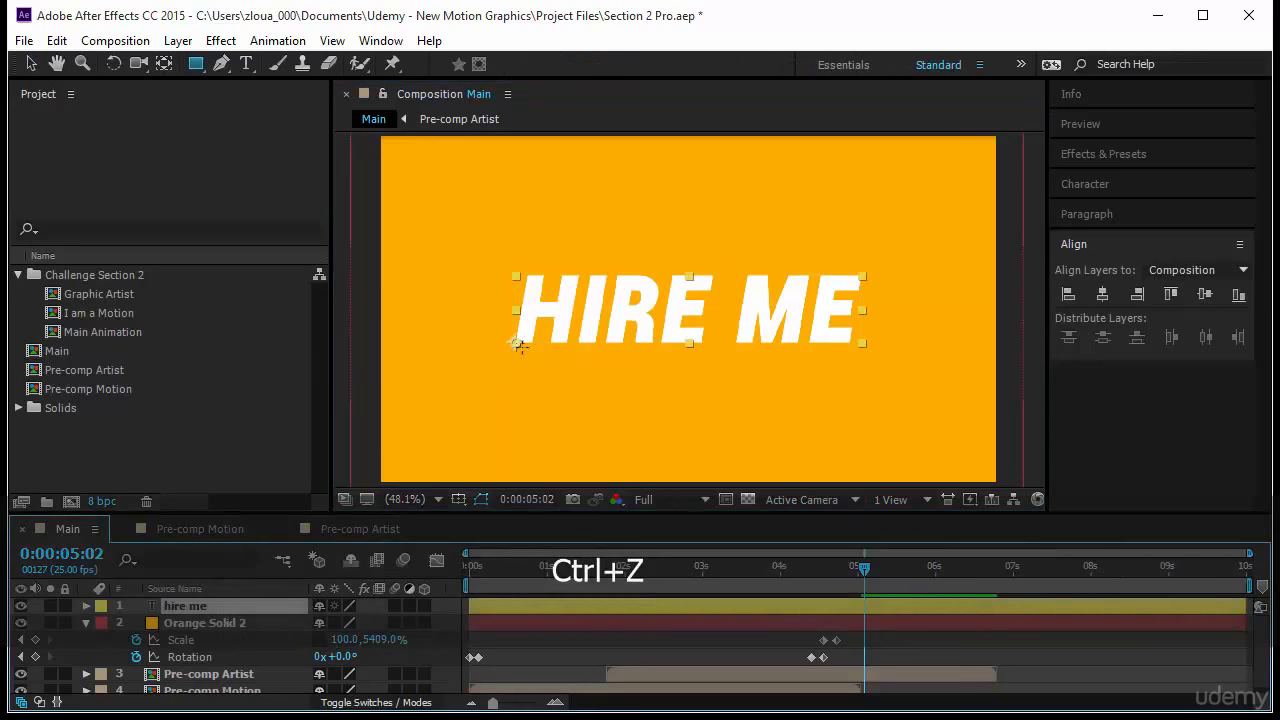
{"action": "left_click_drag", "start_coordinate": [494, 264], "coordinate": [713, 359]}
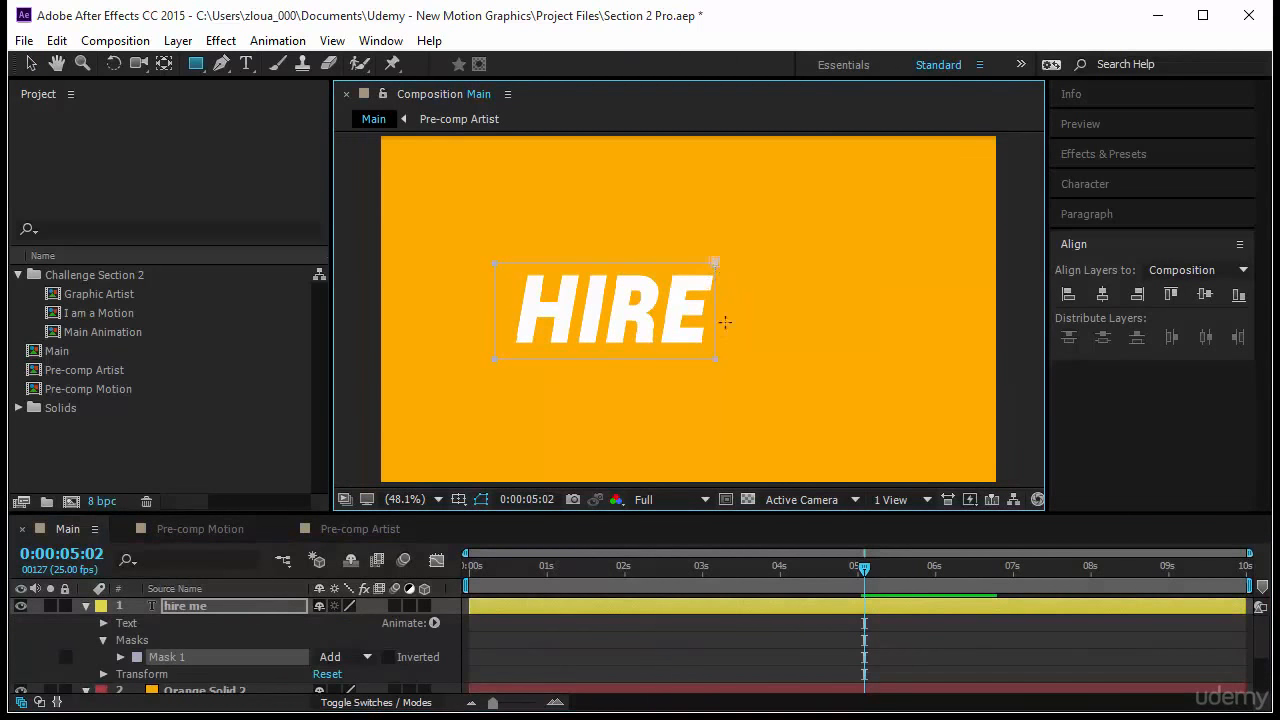
{"action": "left_click_drag", "start_coordinate": [714, 262], "coordinate": [878, 359]}
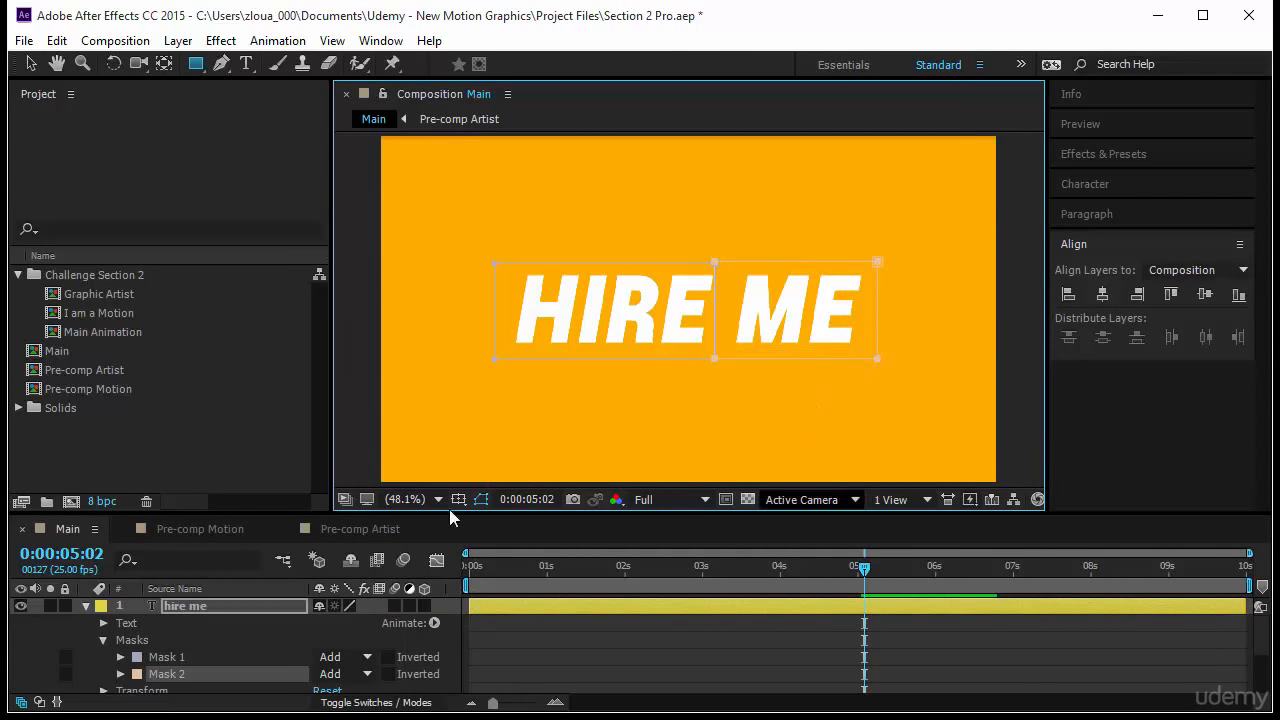
Reveal the hire me layer's mask paths and start keyframing Mask 1's Mask Path at 0:00:05:02
{"action": "left_click", "coordinate": [228, 658]}
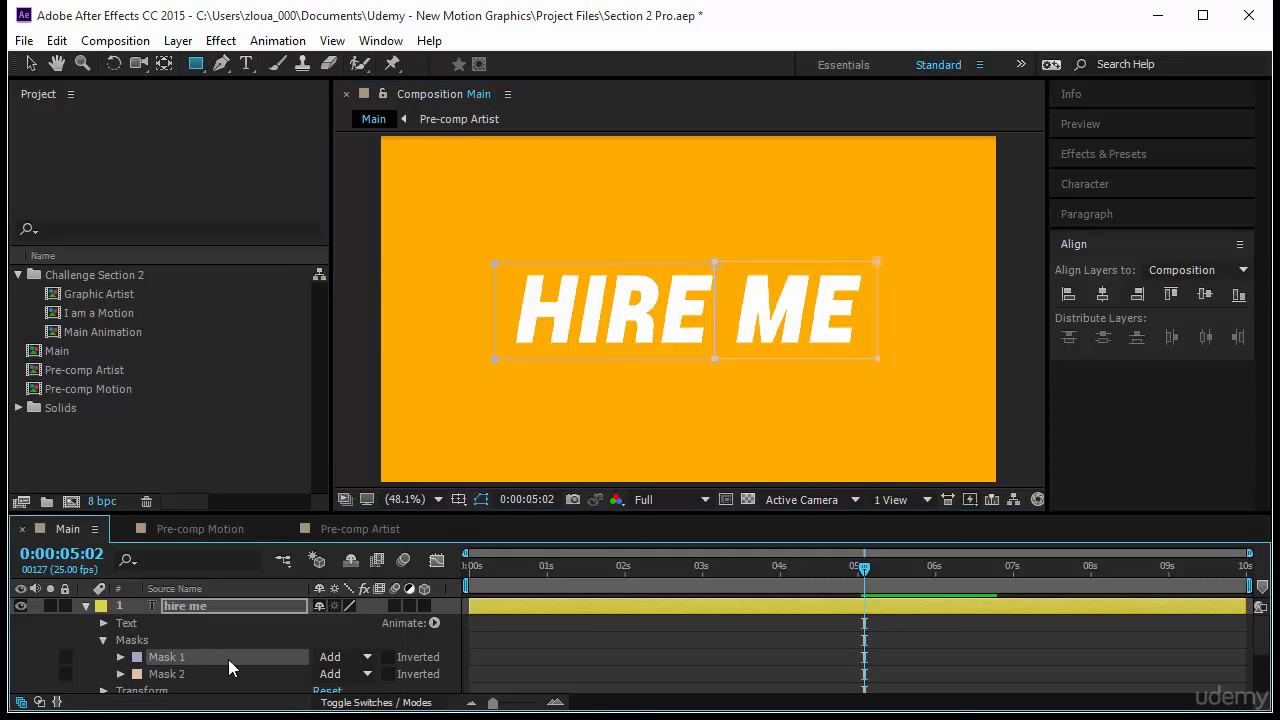
{"action": "left_click", "coordinate": [227, 604]}
{"action": "key", "text": "m"}
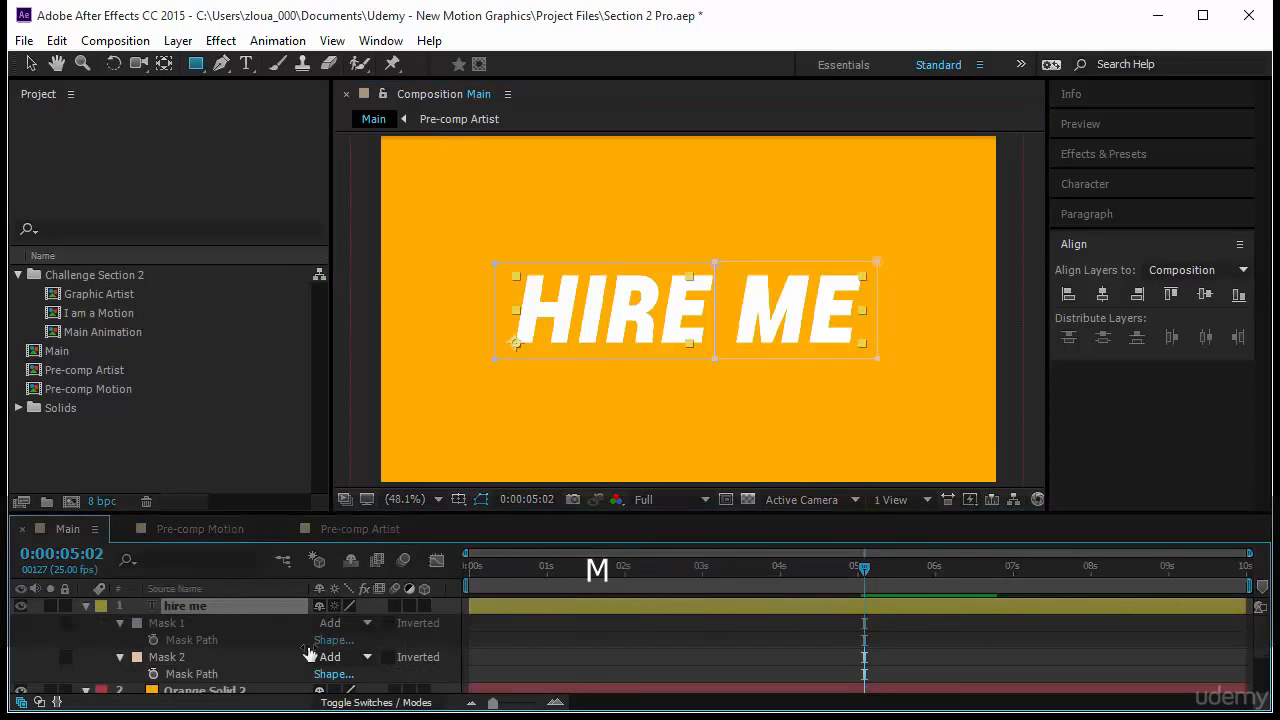
{"action": "left_click", "coordinate": [153, 640]}
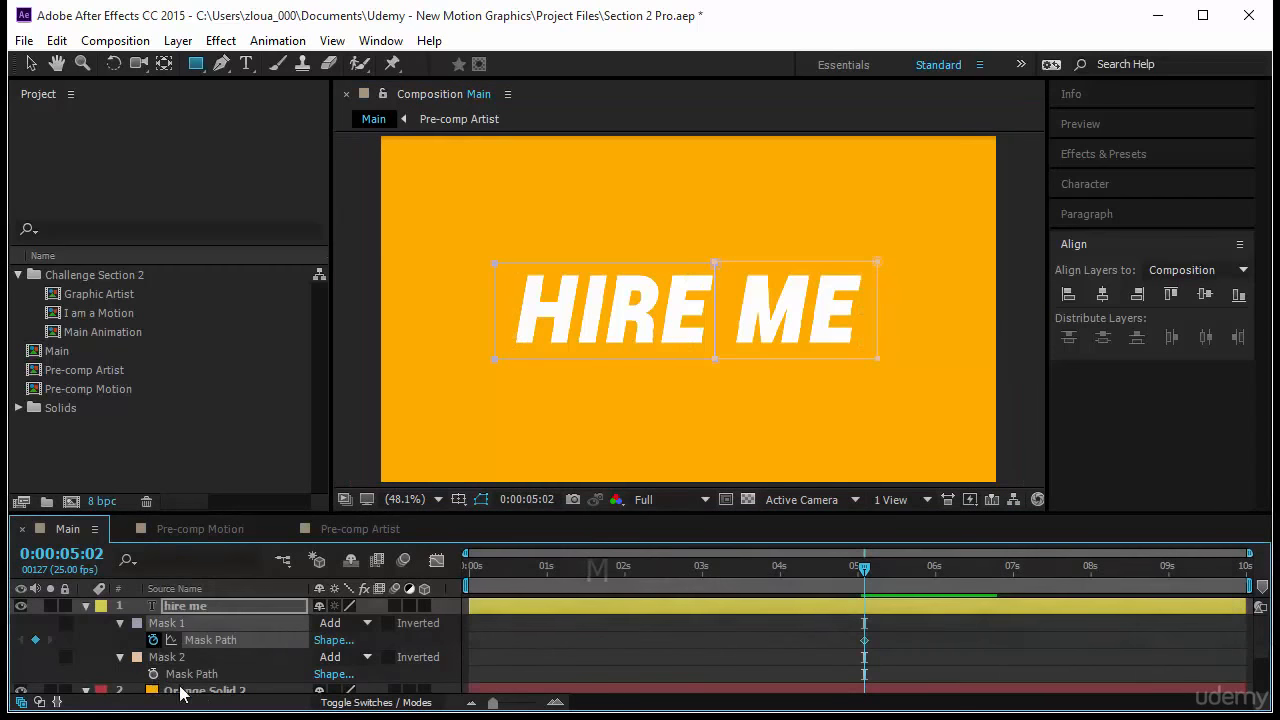
Start keyframing Mask 2's Mask Path at 0:00:05:02 and add Mask Path keyframes to both masks at 0:00:04:21
{"action": "left_click", "coordinate": [153, 674]}
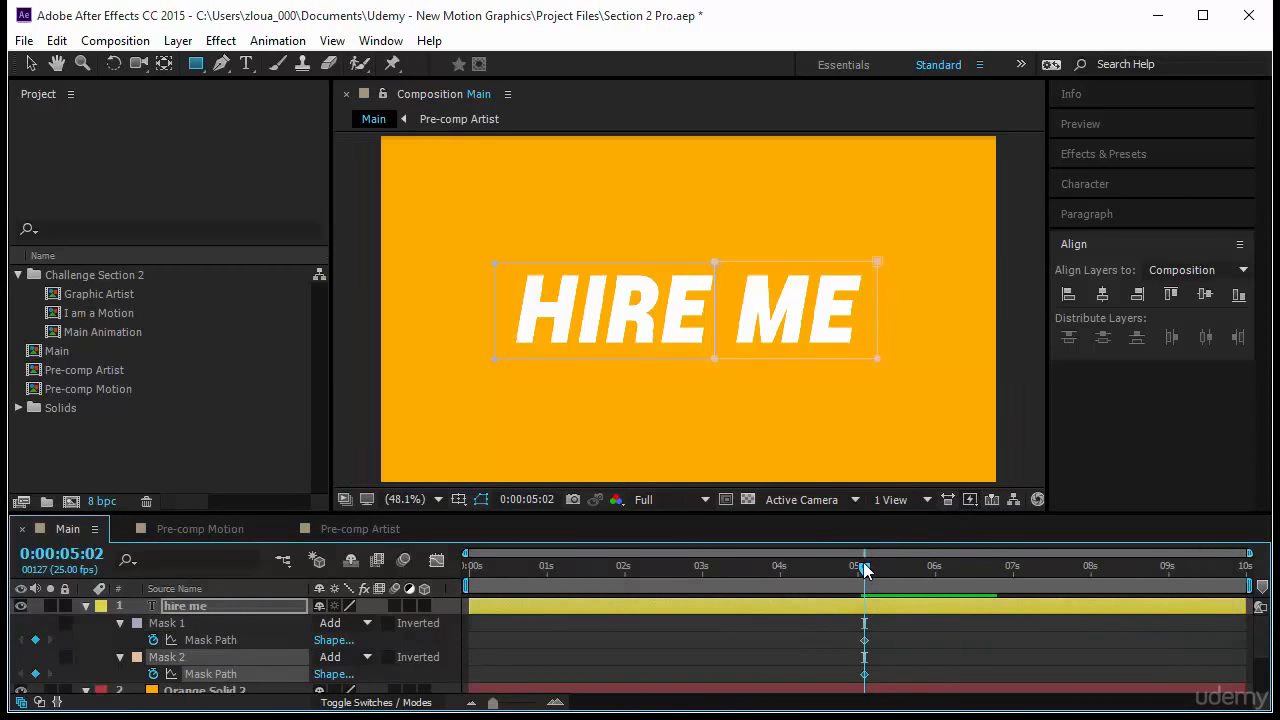
{"action": "left_click_drag", "start_coordinate": [865, 570], "coordinate": [845, 571]}
{"action": "left_click", "coordinate": [35, 640]}
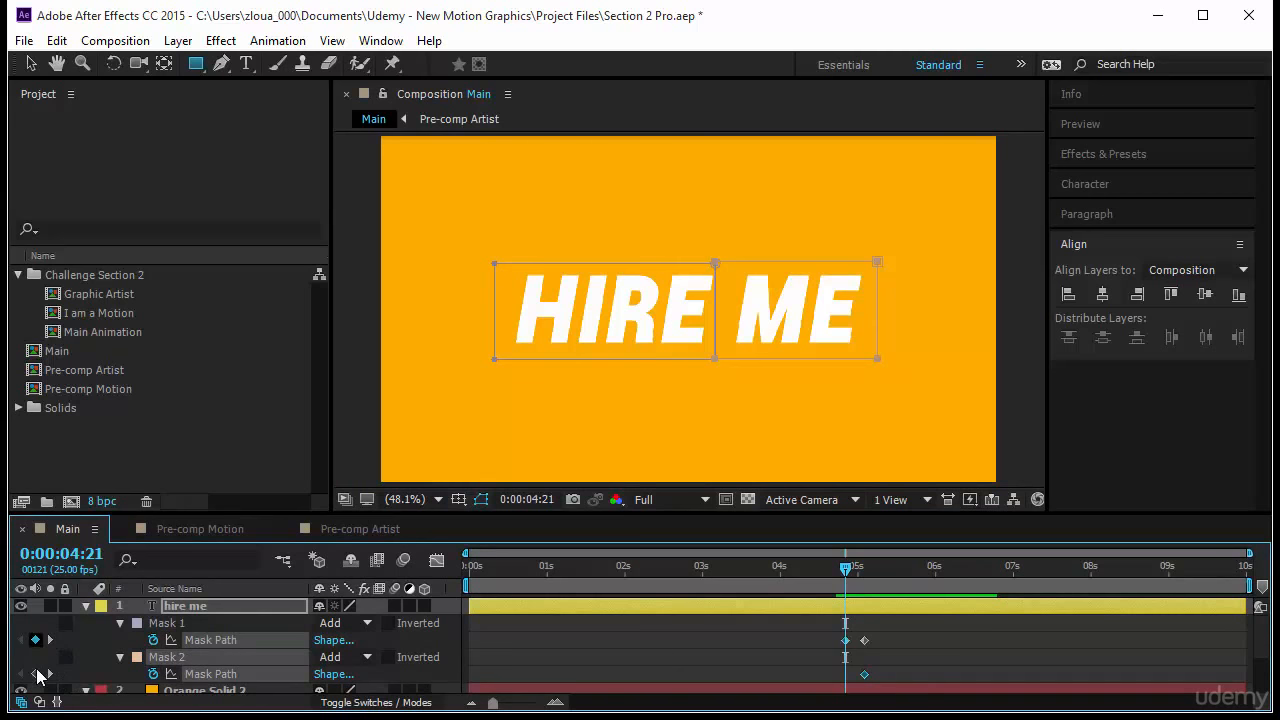
{"action": "left_click", "coordinate": [35, 674]}
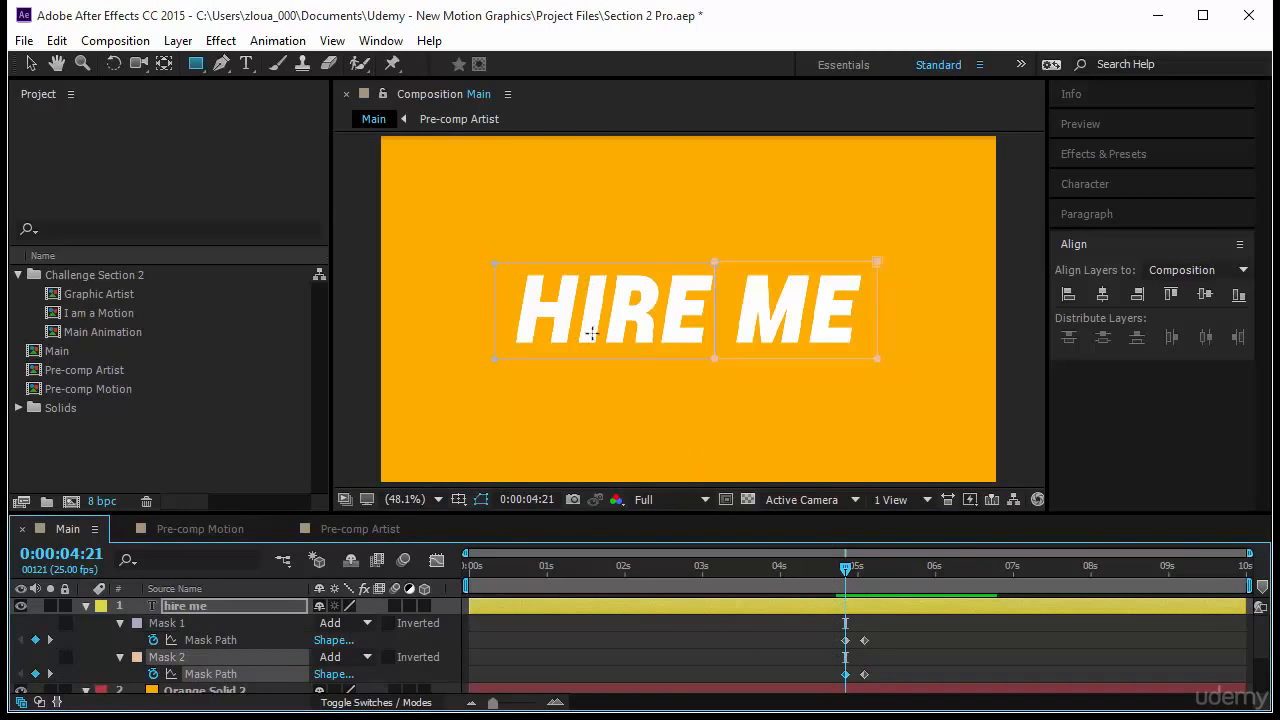
Move Mask 1 straight up at 0:00:04:21 so that it sits entirely above the word HIRE
{"action": "left_click", "coordinate": [231, 622]}
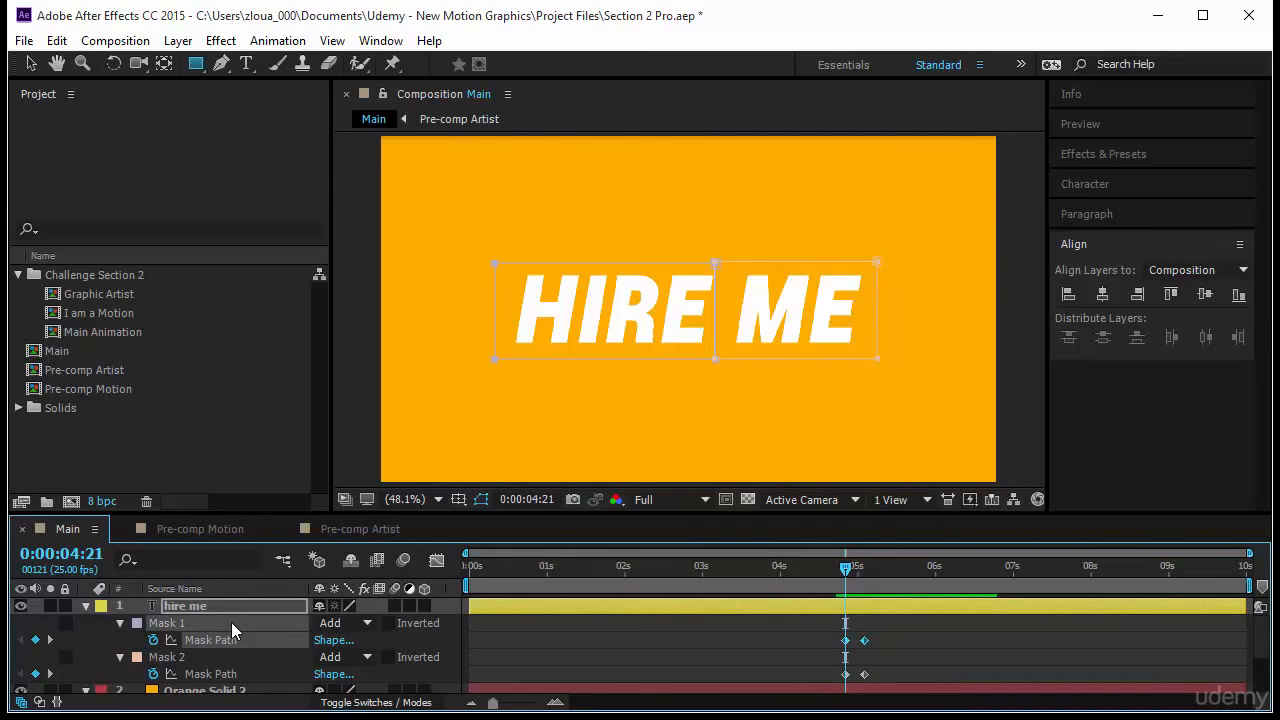
{"action": "key", "text": "v"}
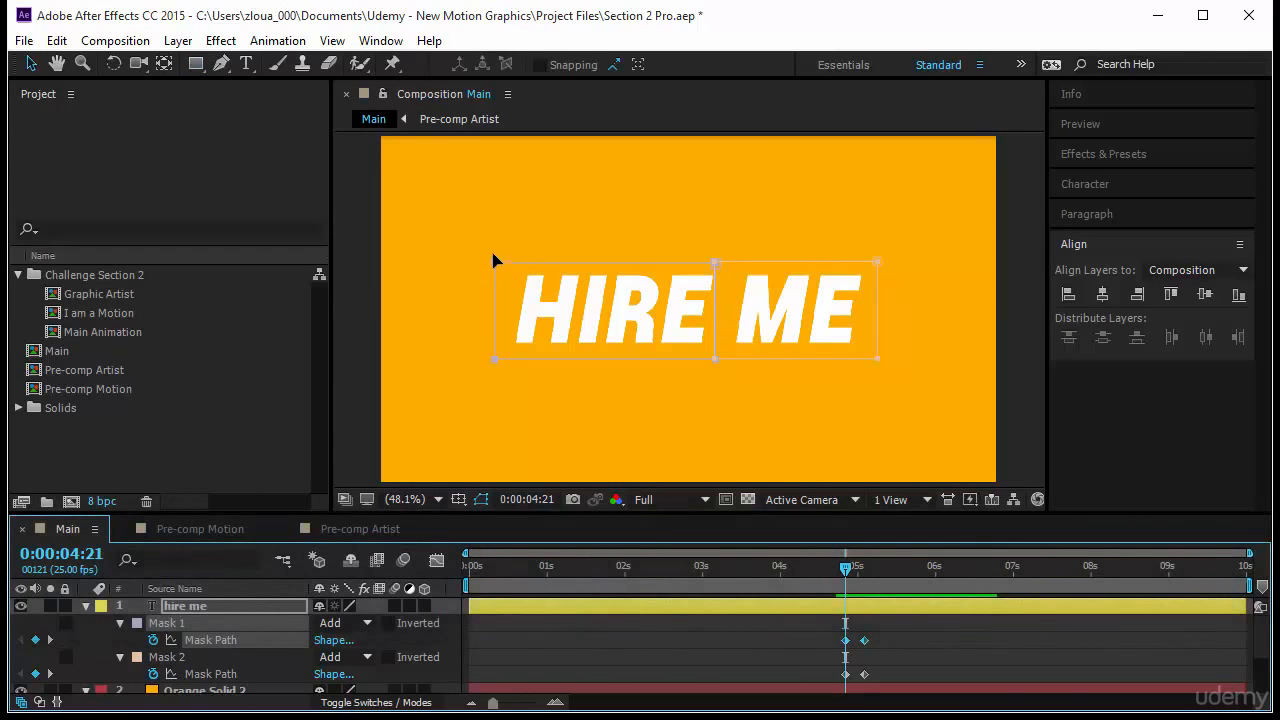
{"action": "left_click_drag", "start_coordinate": [493, 255], "coordinate": [491, 241]}
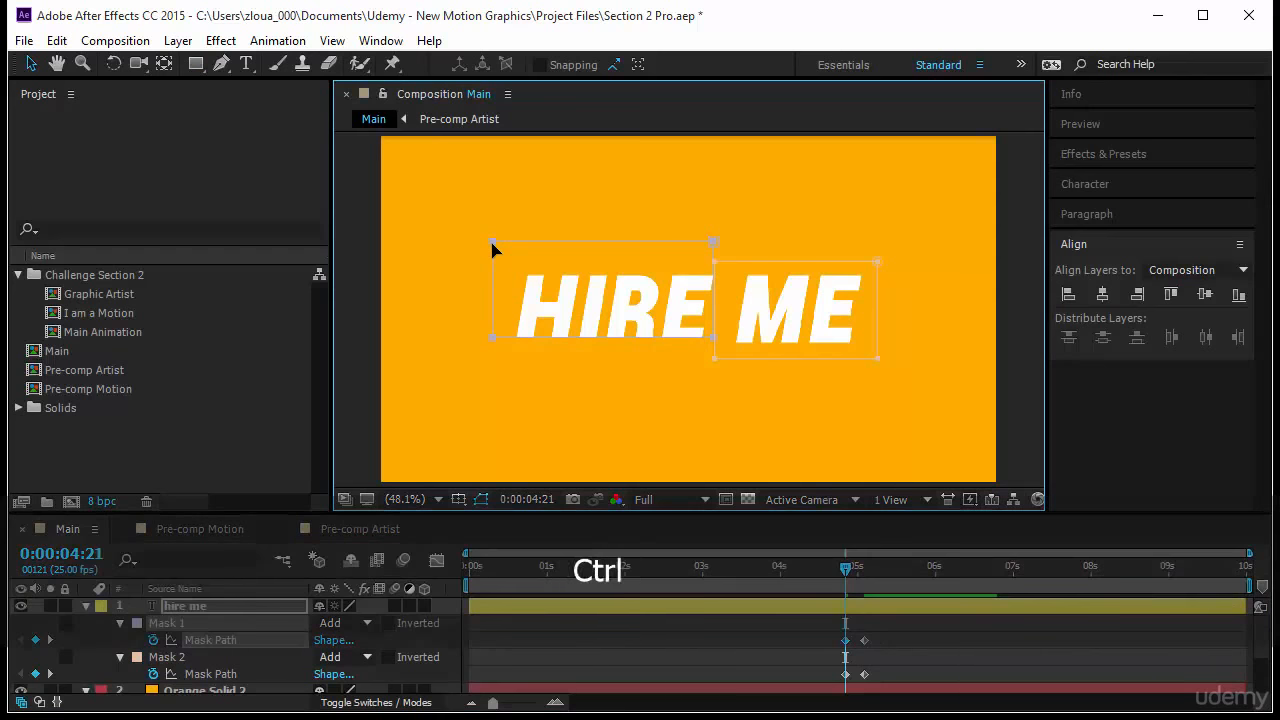
{"action": "key", "text": "ctrl+z"}
{"action": "left_click_drag", "start_coordinate": [714, 263], "coordinate": [706, 170]}
{"action": "key", "text": "shift"}
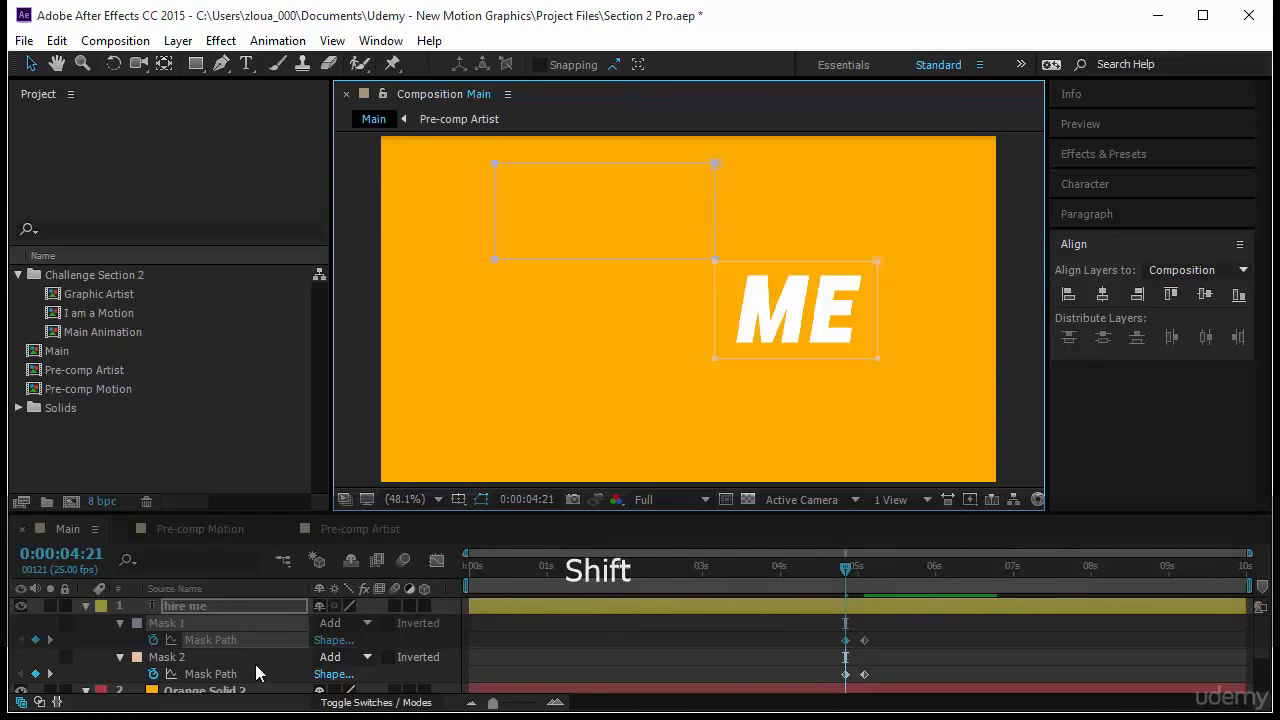
Move Mask 2 straight down at 0:00:04:21 so that it clears the word ME
{"action": "left_click", "coordinate": [212, 674]}
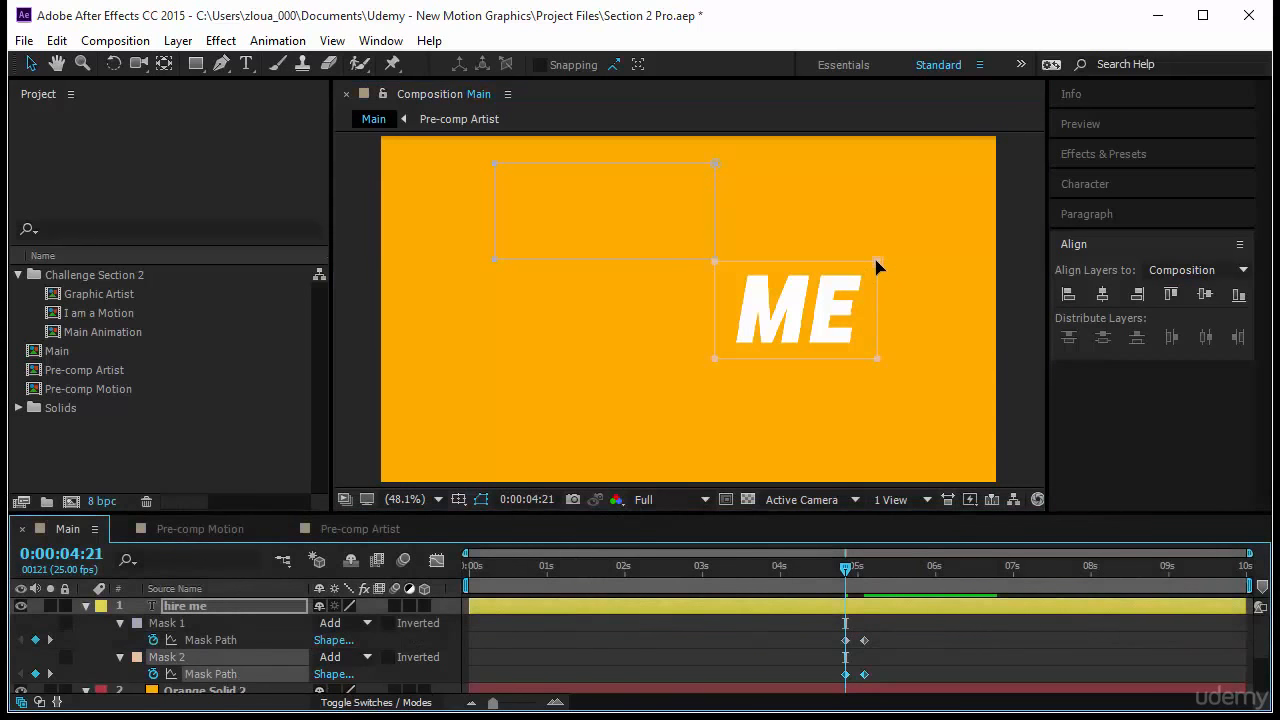
{"action": "key", "text": "shift"}
{"action": "left_click_drag", "start_coordinate": [877, 265], "coordinate": [877, 349]}
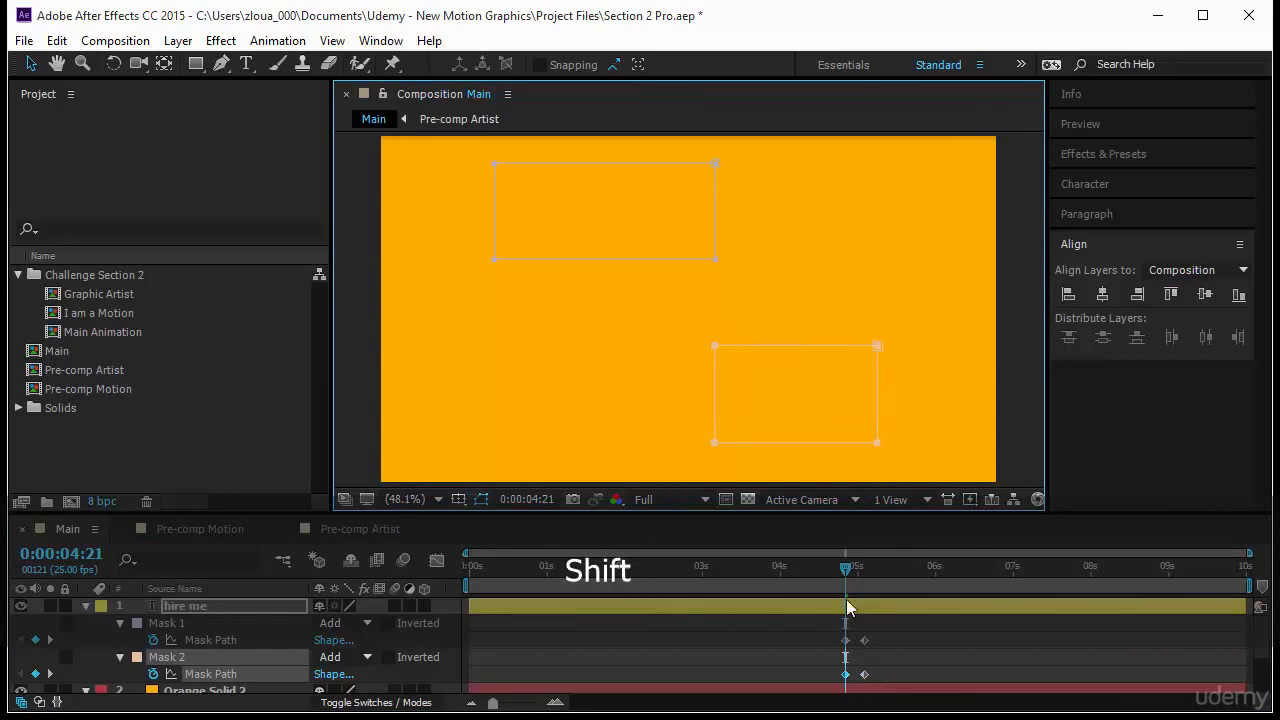
Delay the end Mask Path keyframes of Mask 1 and Mask 2 by a few frames and return to the composition's start
{"action": "left_click_drag", "start_coordinate": [862, 572], "coordinate": [874, 577]}
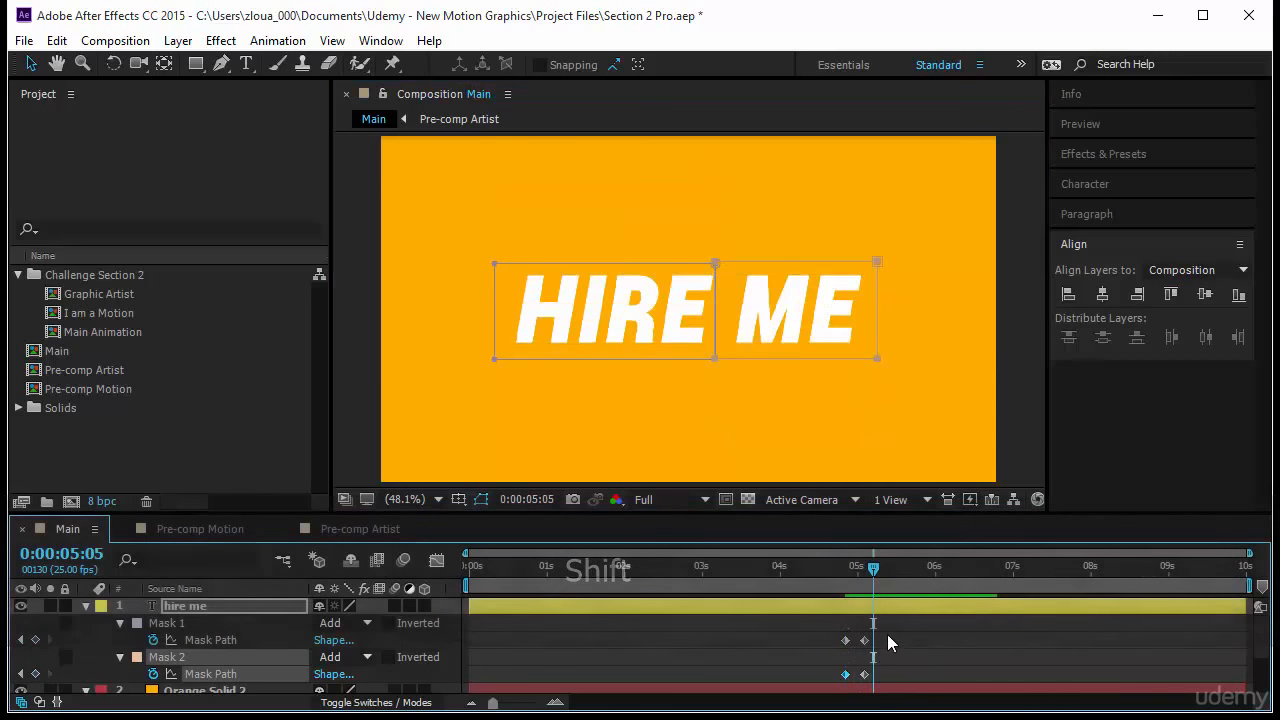
{"action": "left_click_drag", "start_coordinate": [888, 635], "coordinate": [883, 677]}
{"action": "left_click_drag", "start_coordinate": [874, 571], "coordinate": [309, 610]}
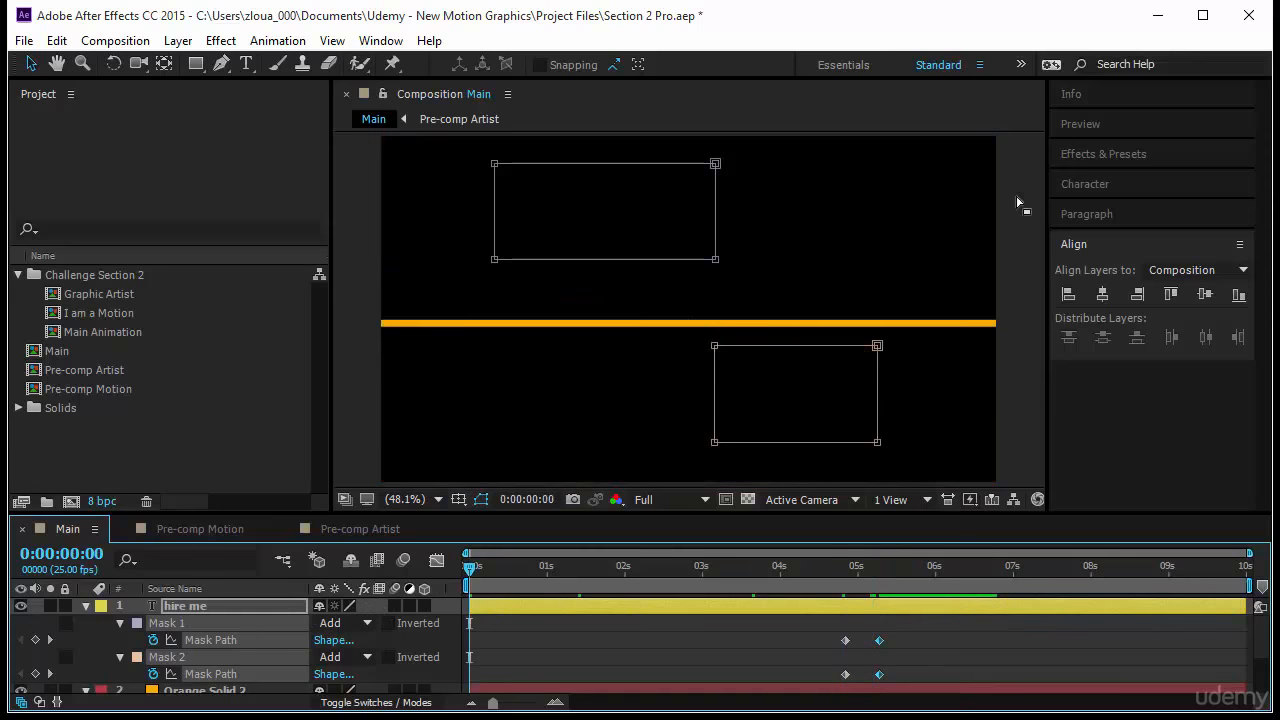
Deselect the masks and layer, and preview the animation from the beginning
{"action": "left_click", "coordinate": [1124, 133]}
{"action": "left_click", "coordinate": [1114, 152]}
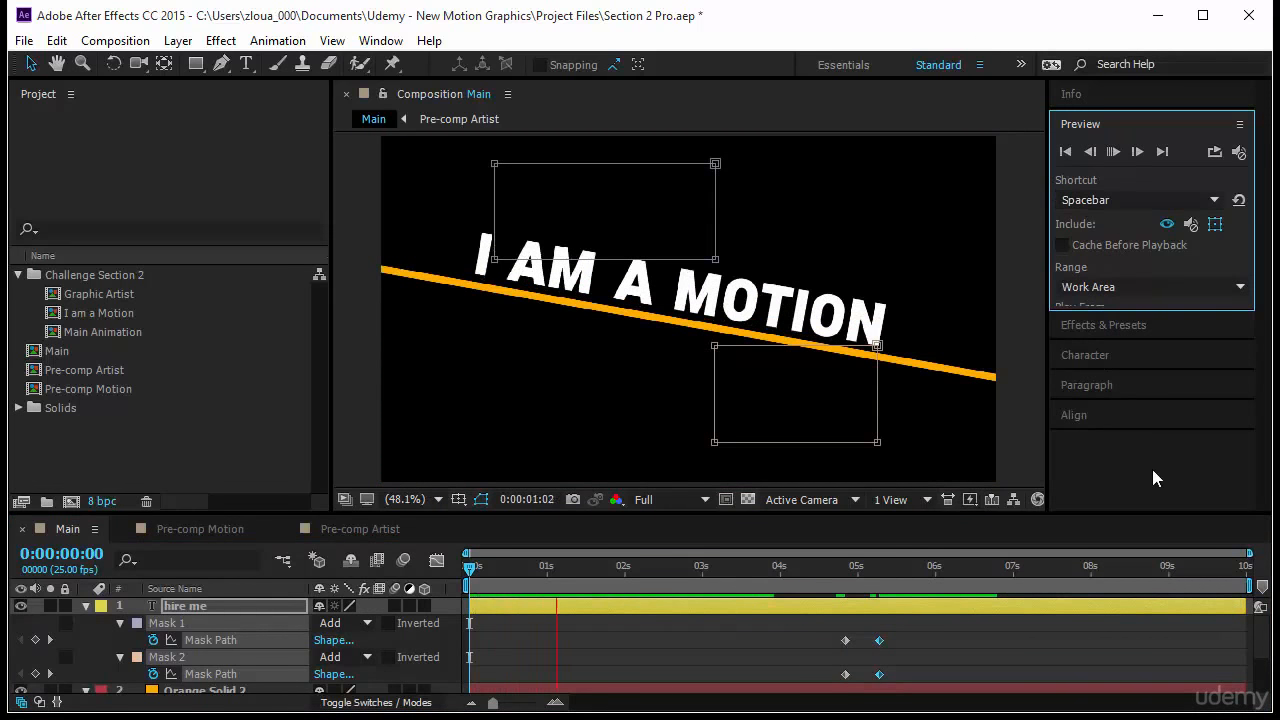
{"action": "left_click", "coordinate": [1013, 446]}
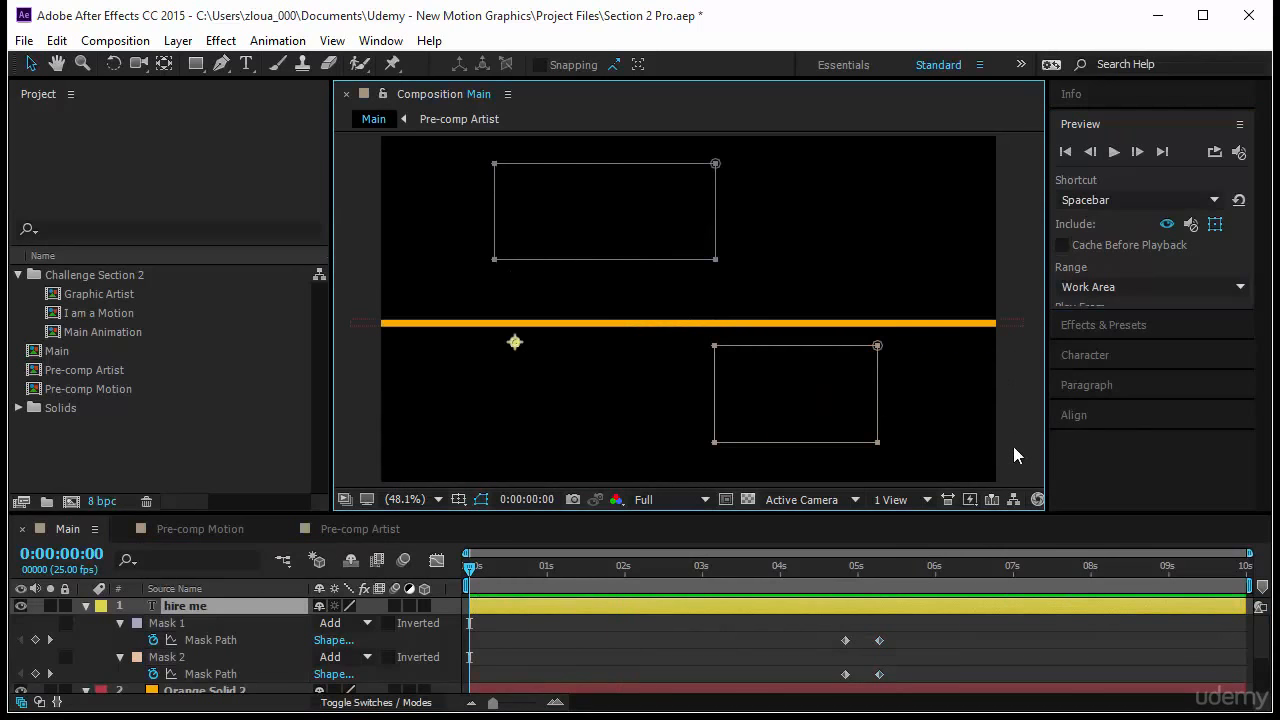
{"action": "left_click", "coordinate": [1013, 446]}
{"action": "left_click", "coordinate": [1114, 152]}
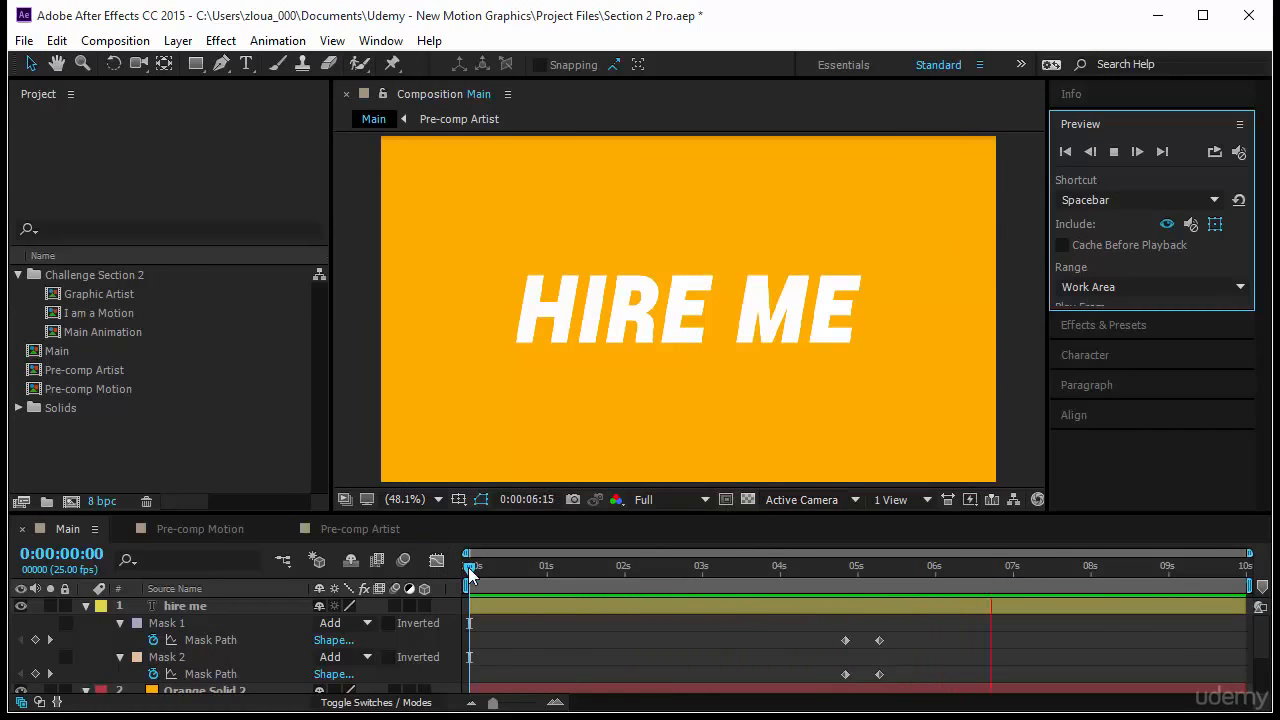
Draw a thin horizontal rectangular mask across the hire me text at 0:00:05:13 and nudge it slightly downward
{"action": "left_click_drag", "start_coordinate": [750, 599], "coordinate": [883, 628]}
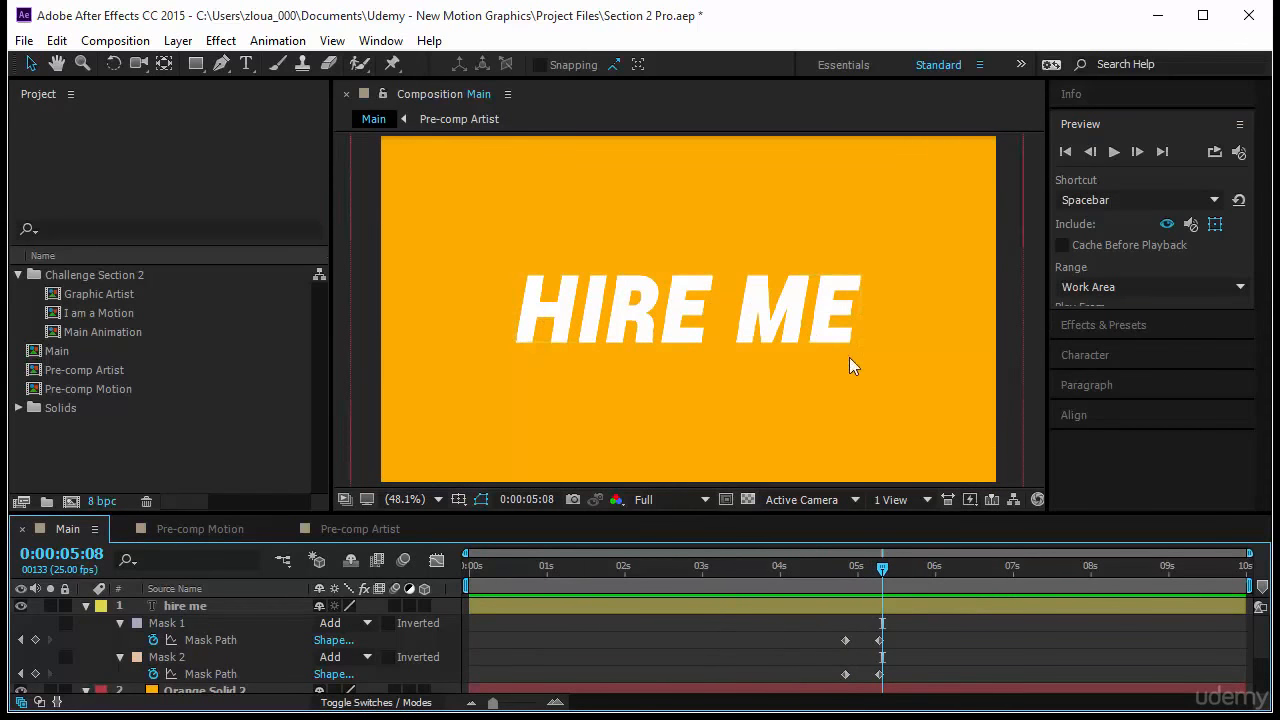
{"action": "key", "text": "ctrl+z"}
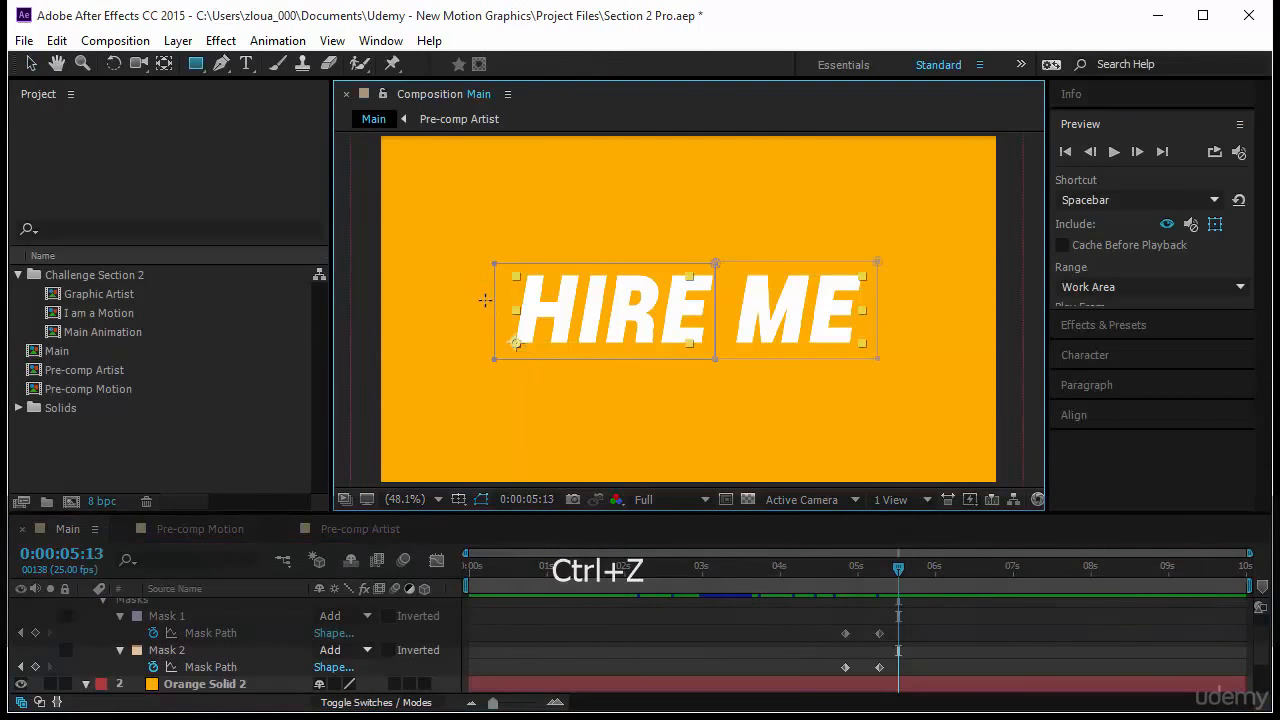
{"action": "left_click_drag", "start_coordinate": [484, 299], "coordinate": [898, 306]}
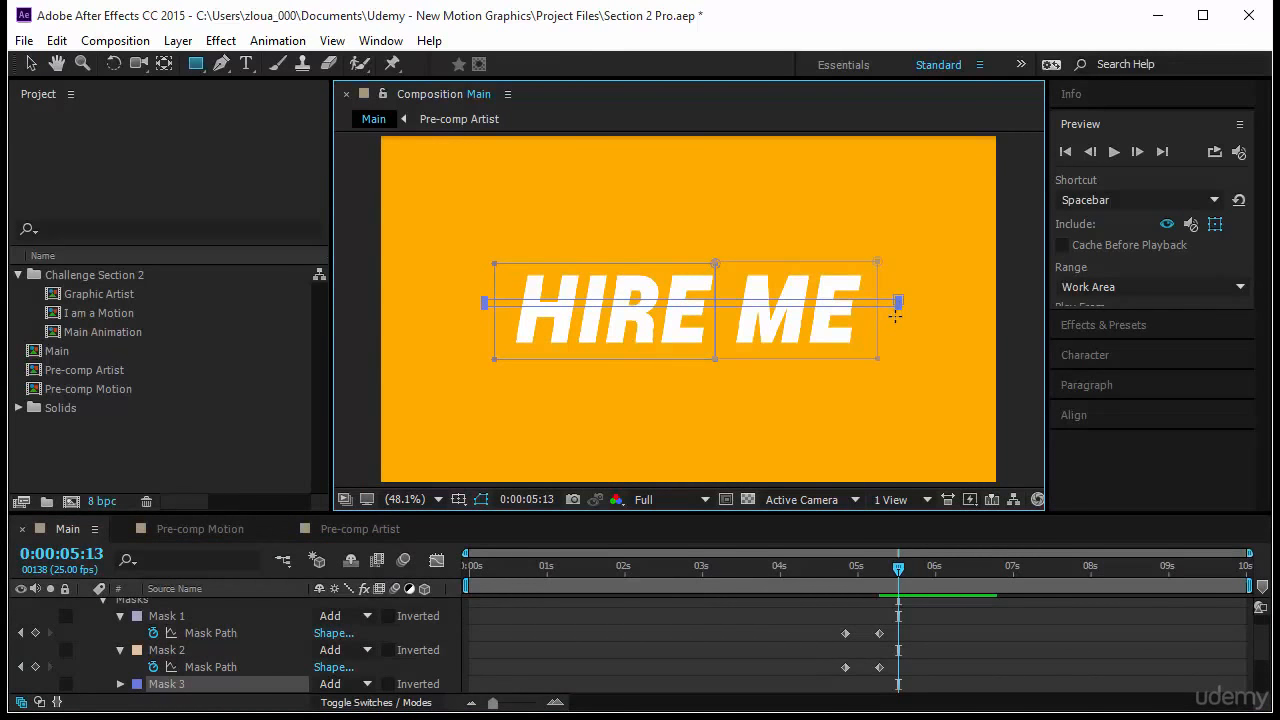
{"action": "key", "text": "v"}
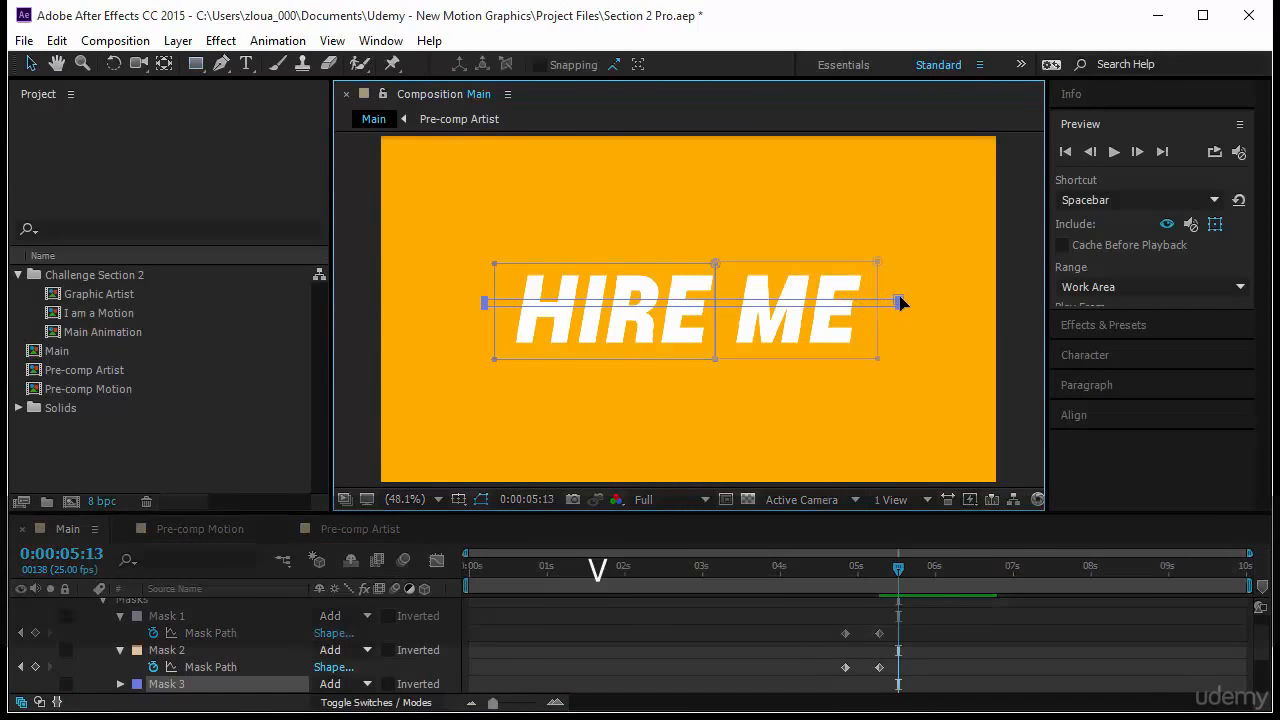
{"action": "left_click_drag", "start_coordinate": [897, 297], "coordinate": [898, 304]}
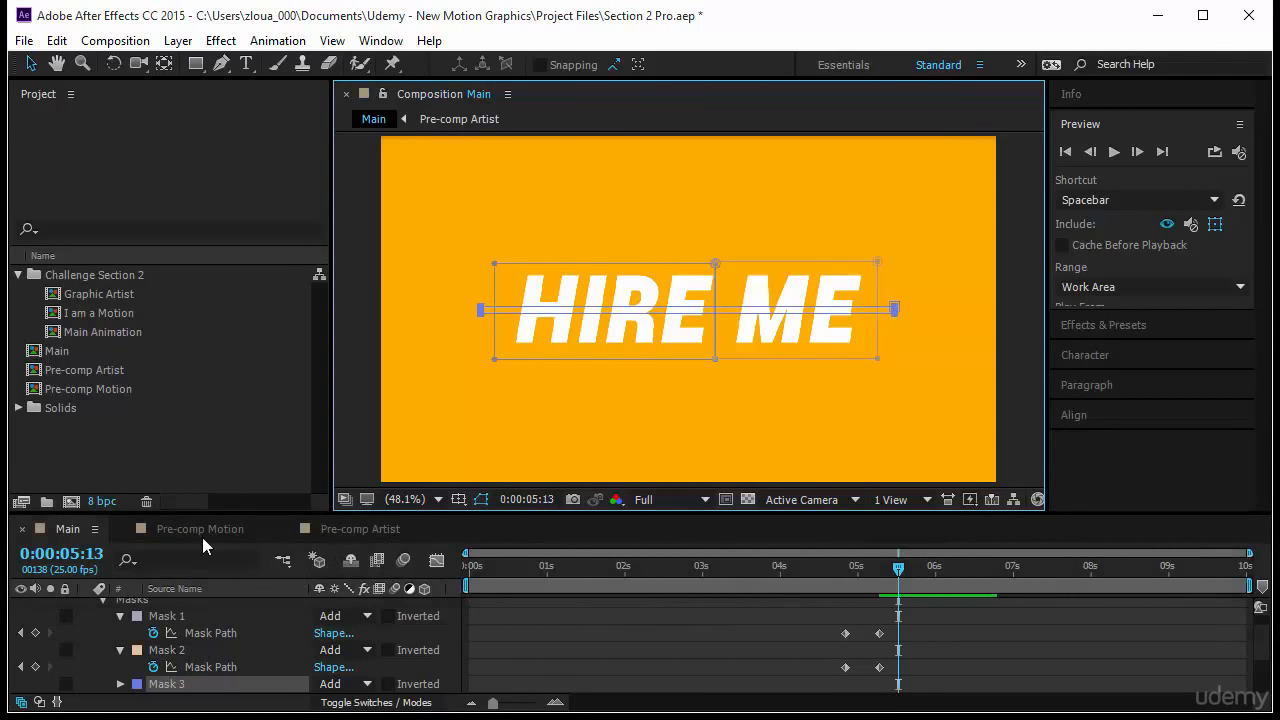
Enlarge the timeline area and set Mask 3's mode to Subtract
{"action": "left_click_drag", "start_coordinate": [217, 511], "coordinate": [217, 461]}
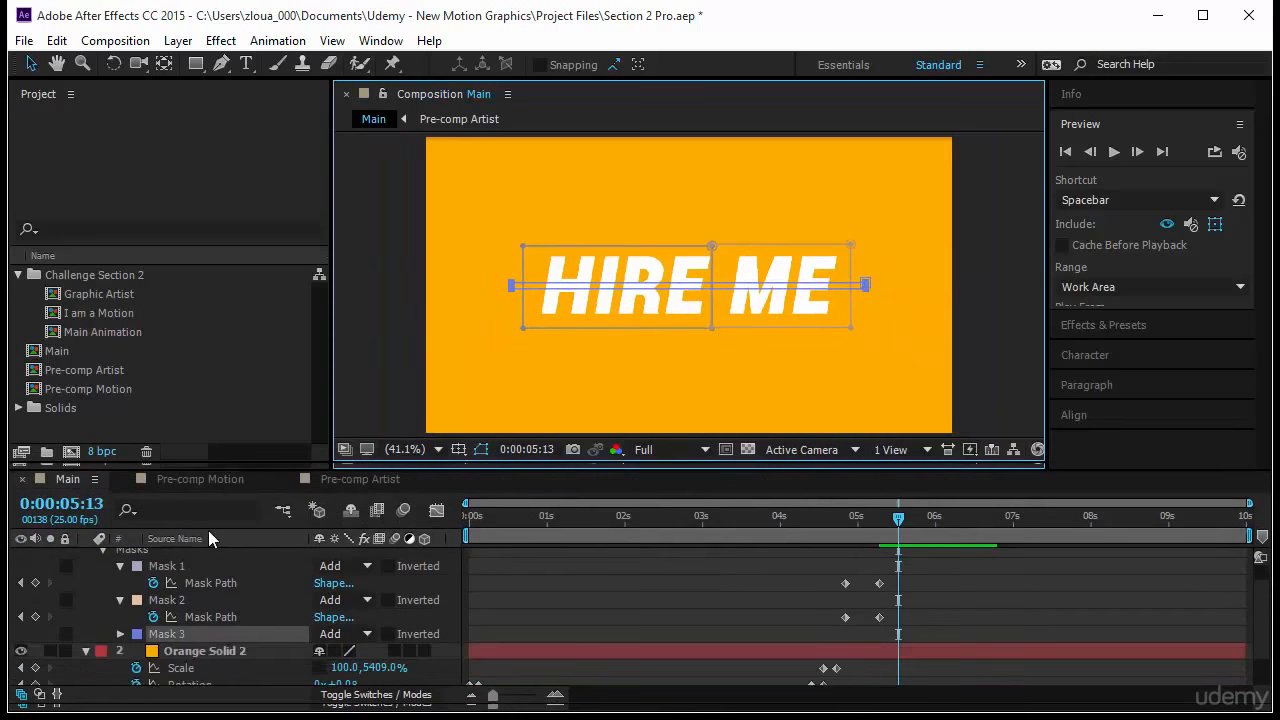
{"action": "left_click", "coordinate": [340, 636]}
{"action": "left_click", "coordinate": [407, 526]}
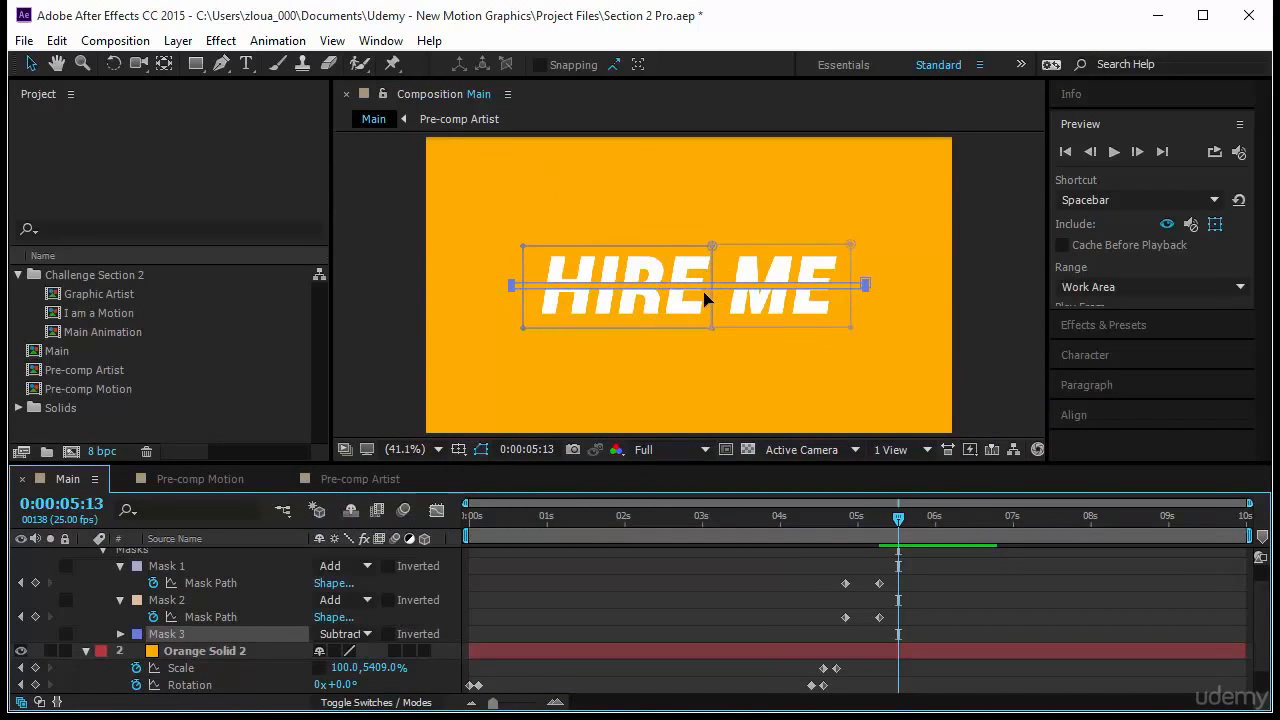
Start keyframing Mask 3's Mask Path at 0:00:05:13 and lower the mask's top edge to thin the strip
{"action": "key", "text": "alt"}
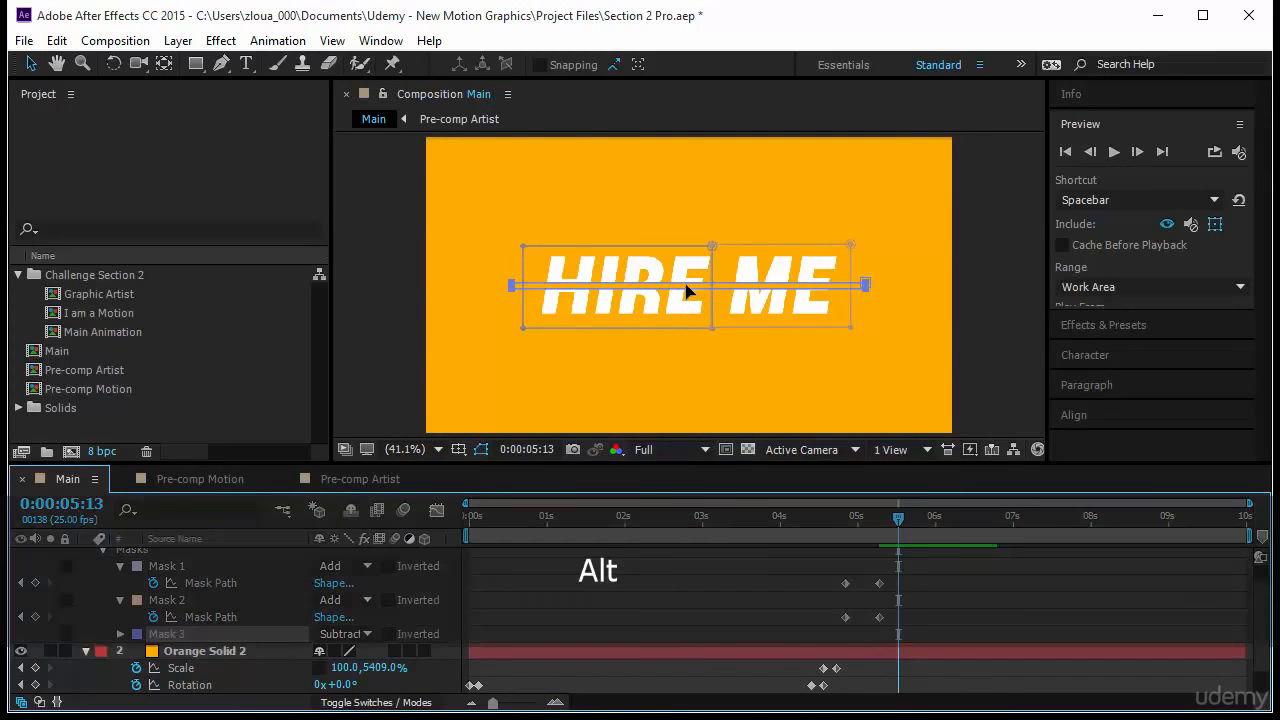
{"action": "scroll", "coordinate": [686, 291], "scroll_direction": "up", "scroll_amount": 5}
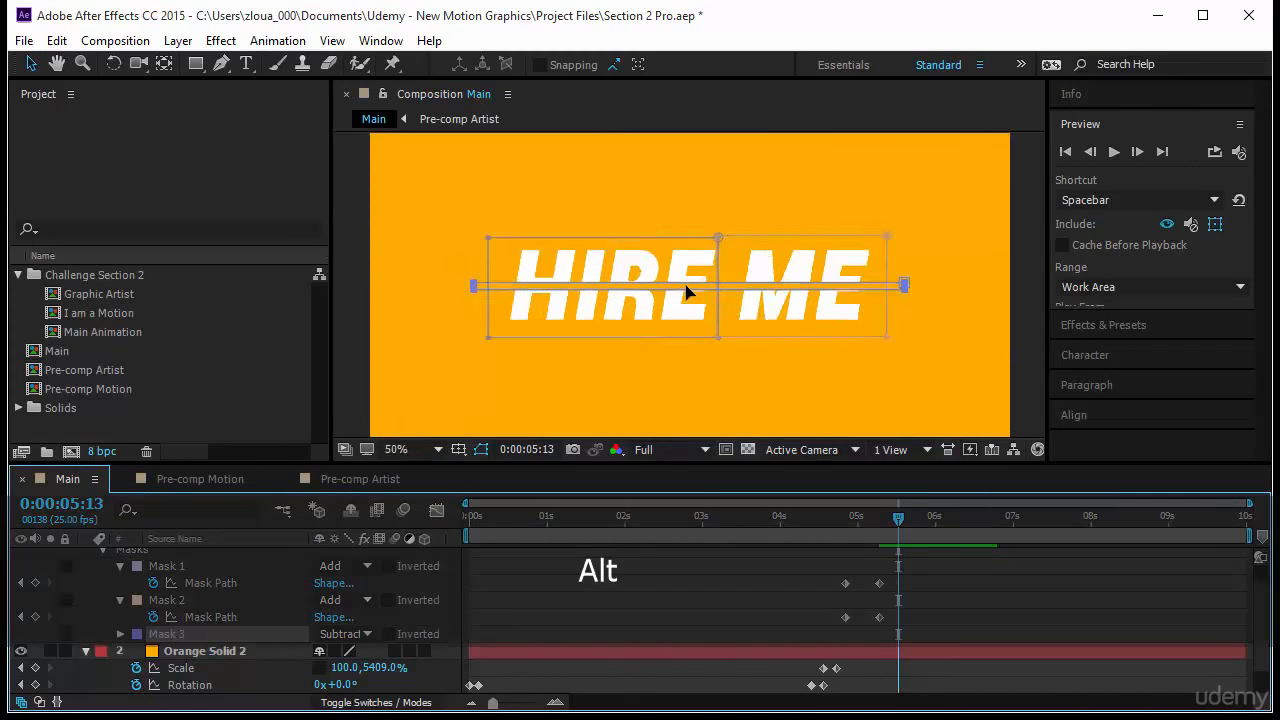
{"action": "scroll", "coordinate": [680, 300], "scroll_direction": "up", "scroll_amount": 2}
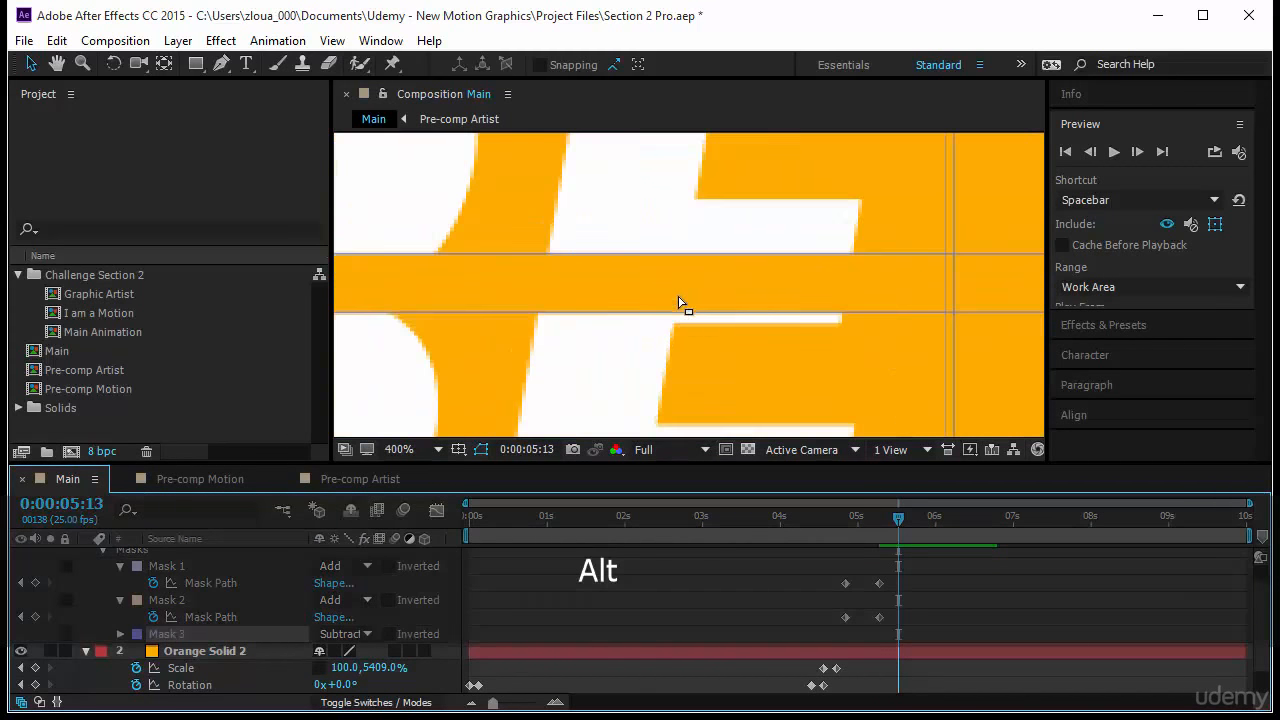
{"action": "double_click", "coordinate": [671, 313]}
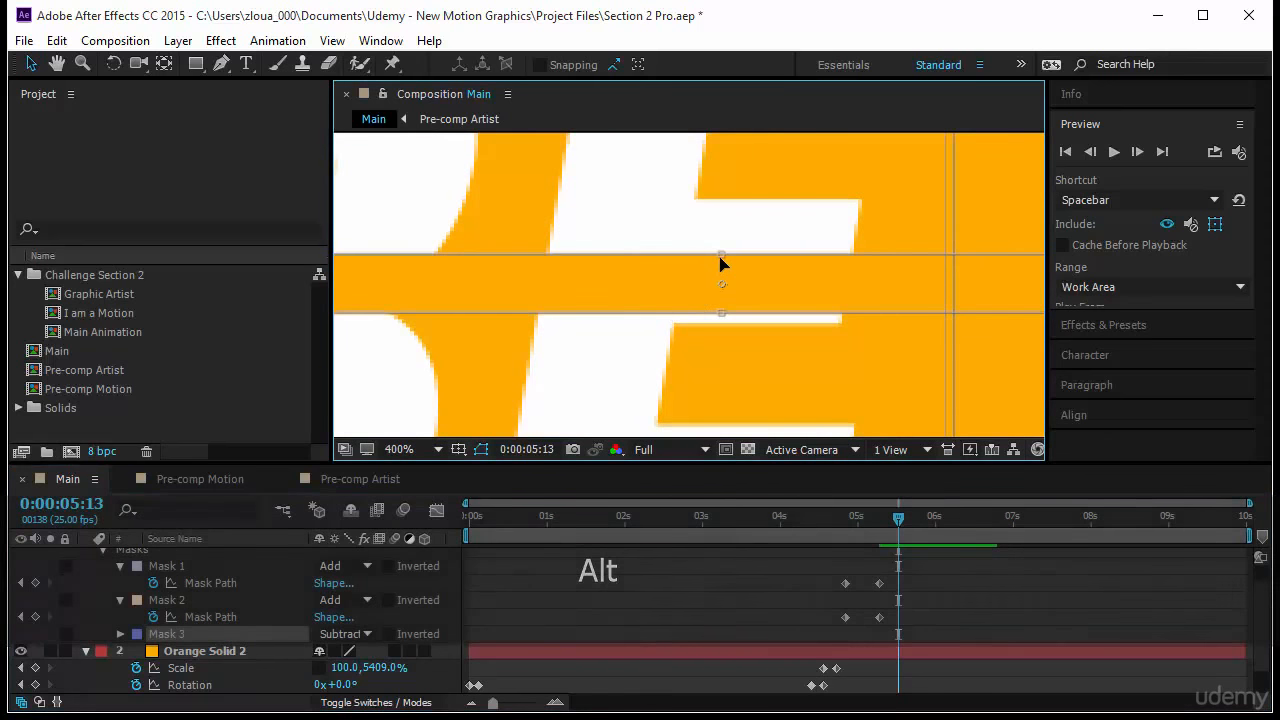
{"action": "left_click", "coordinate": [120, 634]}
{"action": "left_click", "coordinate": [153, 633]}
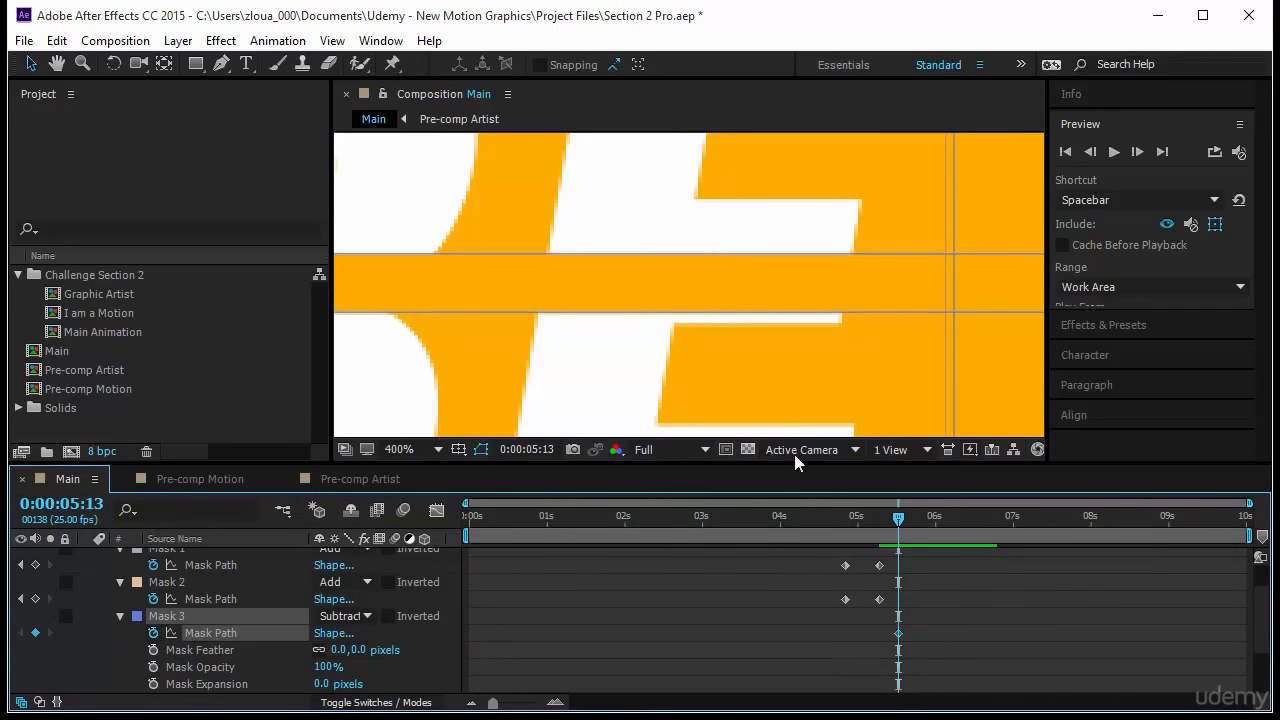
{"action": "double_click", "coordinate": [602, 254]}
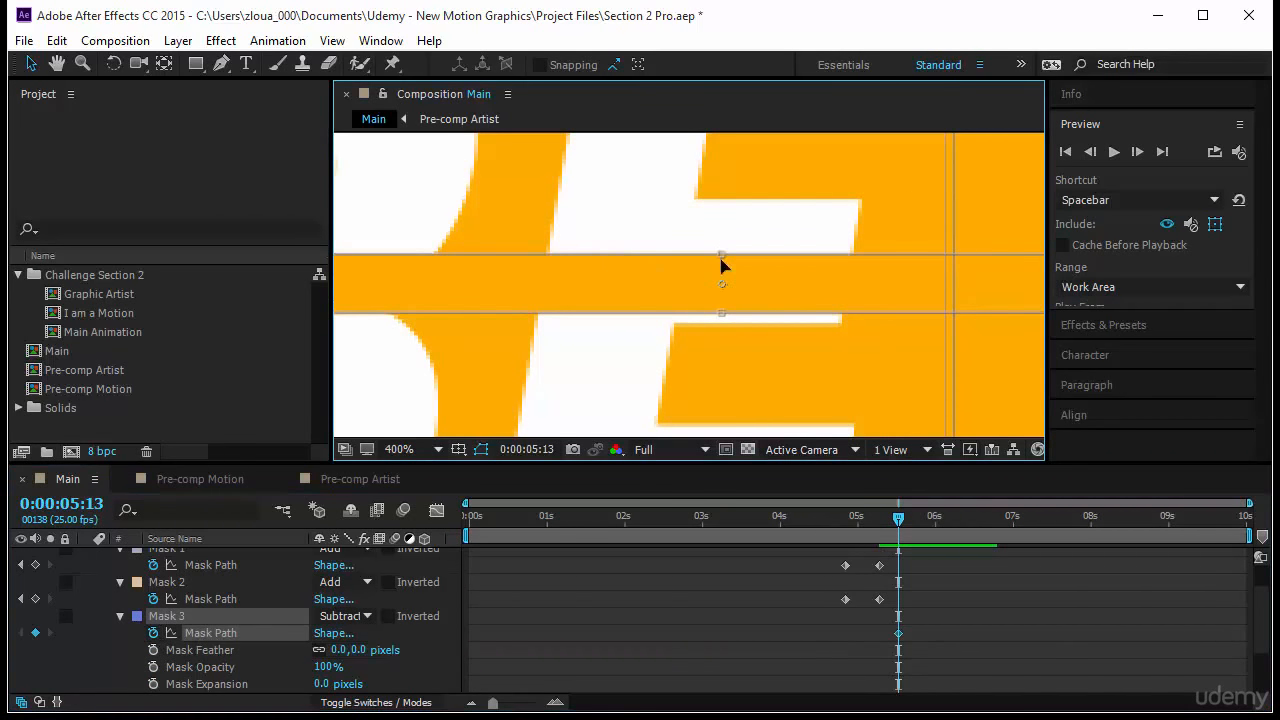
{"action": "left_click_drag", "start_coordinate": [722, 258], "coordinate": [724, 272]}
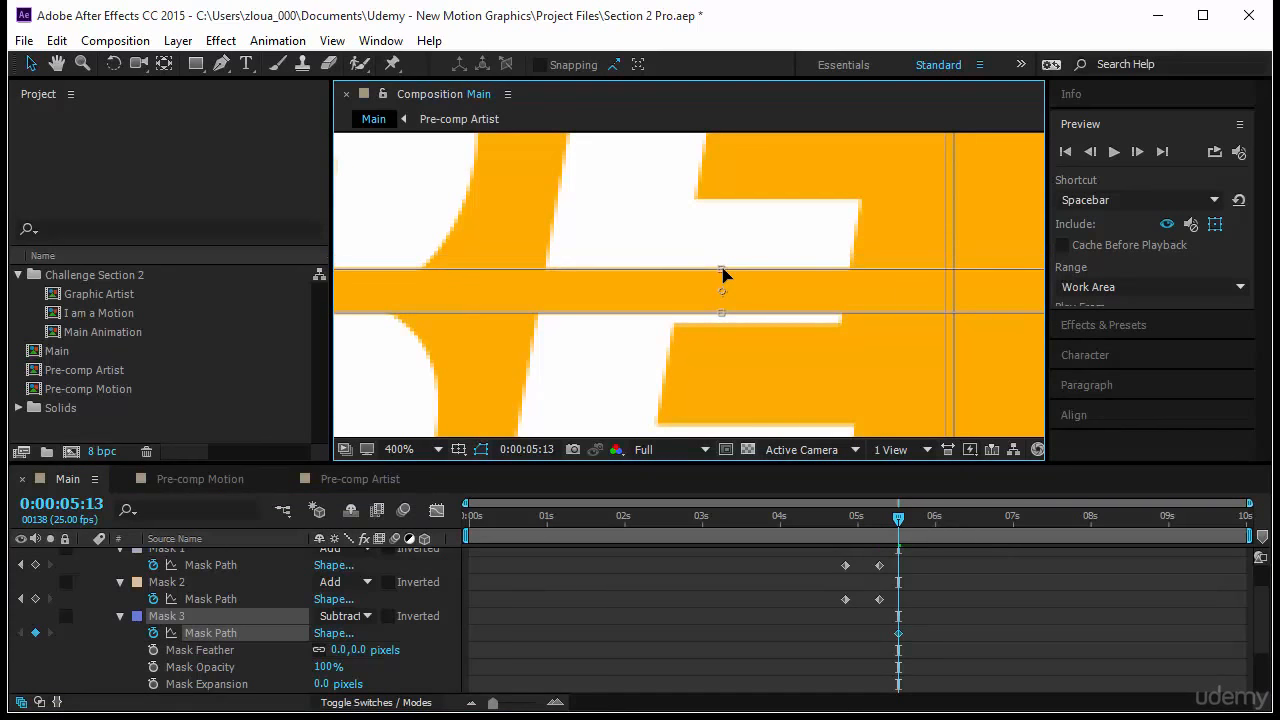
Widen the Mask 3 strip at 0:00:05:18 by raising its top edge and slightly lowering its bottom edge
{"action": "key", "text": "space"}
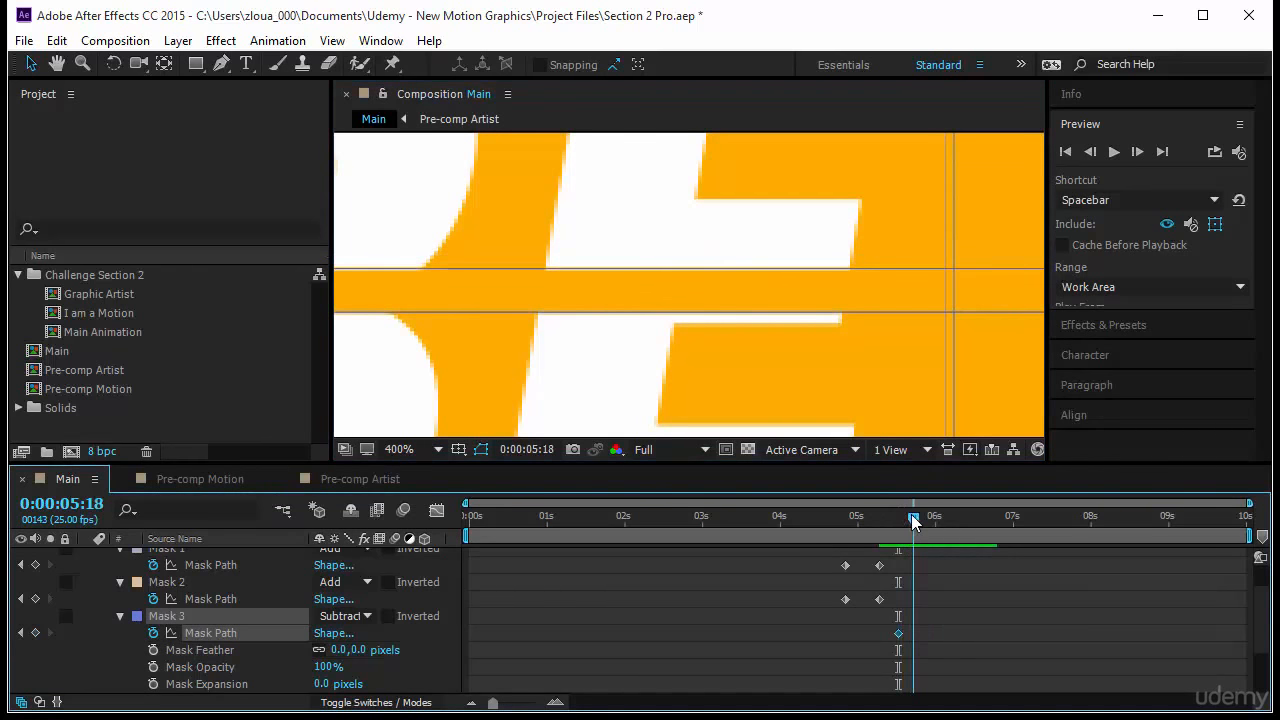
{"action": "left_click", "coordinate": [763, 274]}
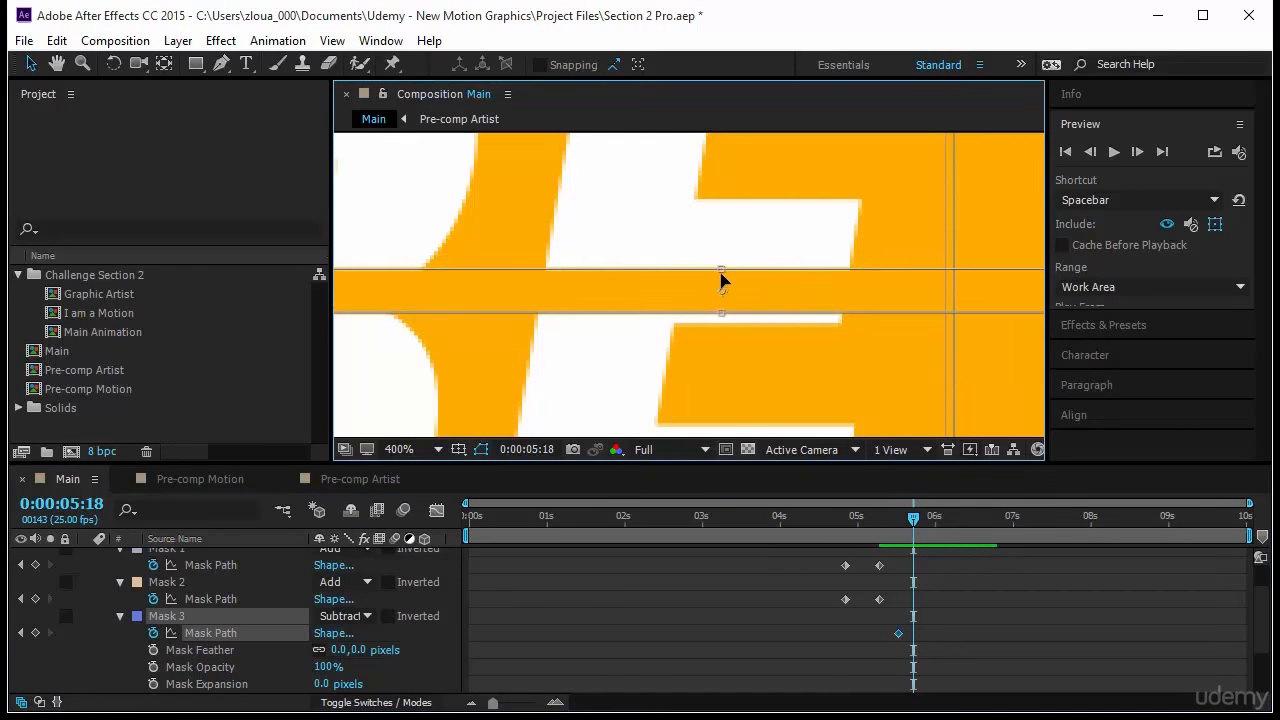
{"action": "left_click_drag", "start_coordinate": [721, 266], "coordinate": [722, 207]}
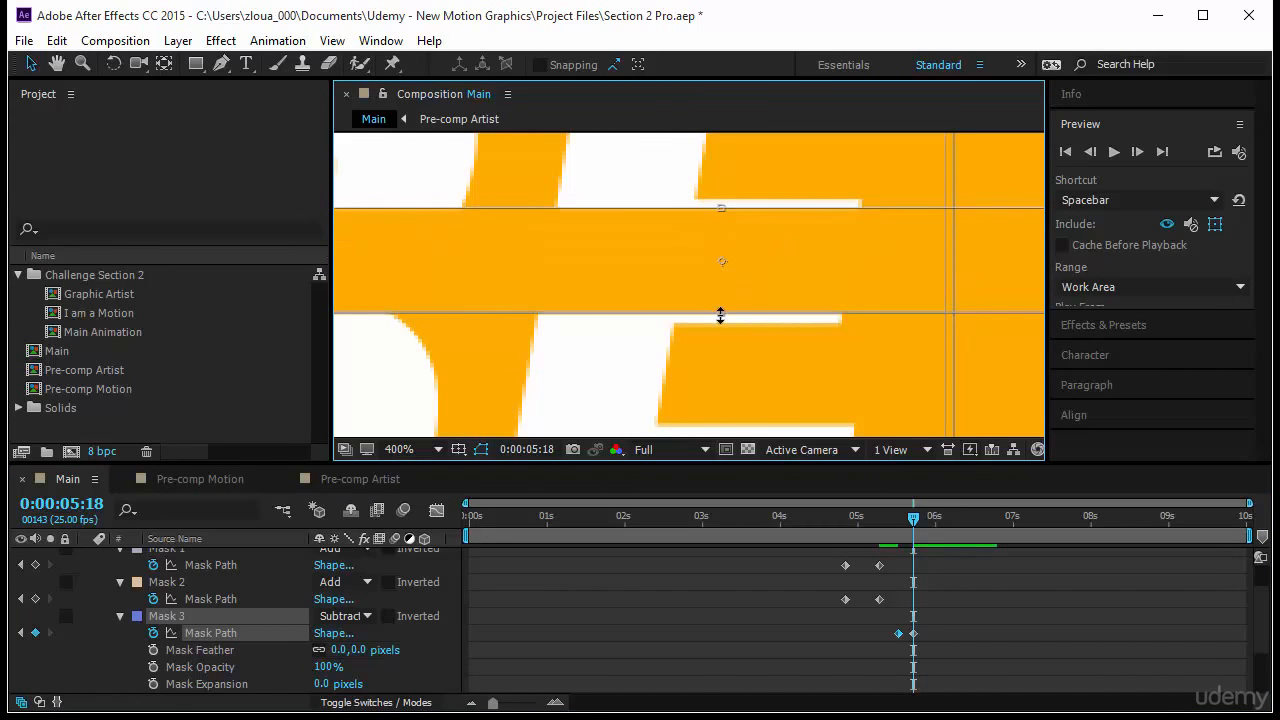
{"action": "left_click_drag", "start_coordinate": [720, 314], "coordinate": [721, 318]}
Delay both Mask 3 Mask Path keyframes and space them further apart, with the last one just past 6 seconds
{"action": "mouse_move", "coordinate": [913, 521]}
{"action": "left_mouse_down"}
{"action": "mouse_move", "coordinate": [864, 532]}
{"action": "mouse_move", "coordinate": [921, 541]}
{"action": "left_mouse_up"}
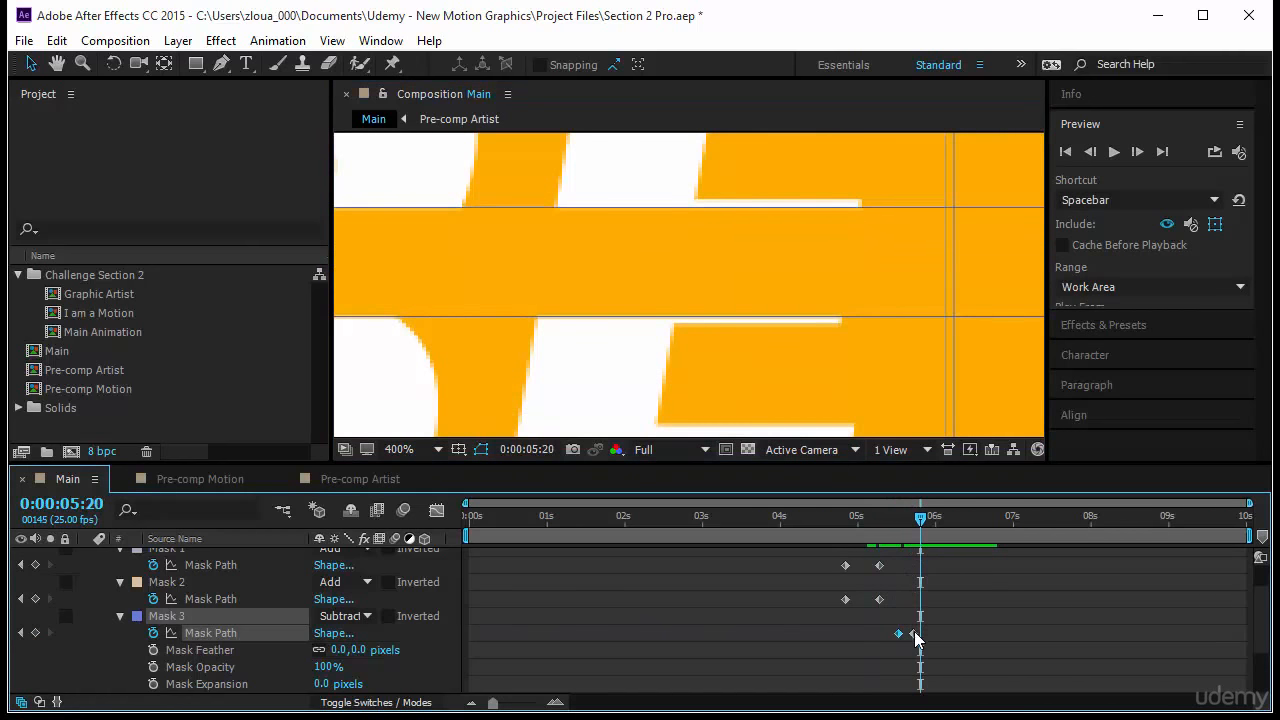
{"action": "left_click_drag", "start_coordinate": [914, 634], "coordinate": [941, 636]}
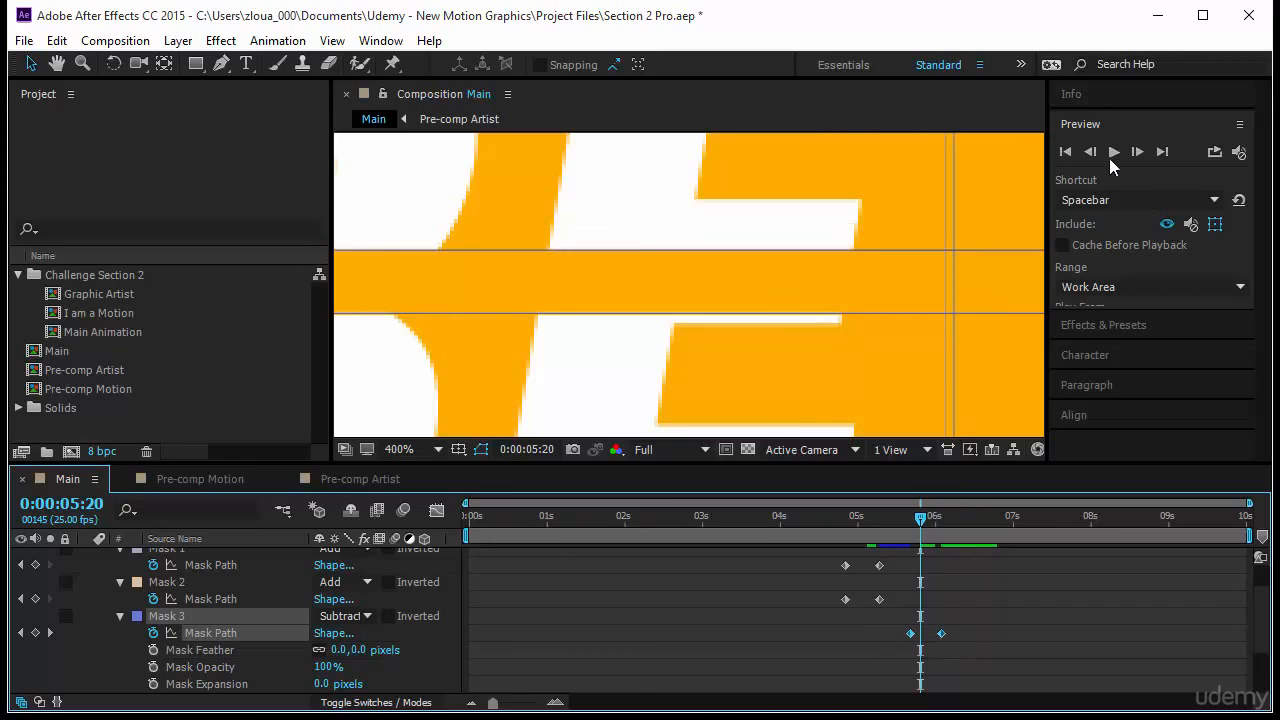
Fit the composition in the viewer, deselect everything, preview the animation from the start, and scrub through the hire me reveal
{"action": "left_click", "coordinate": [1114, 152]}
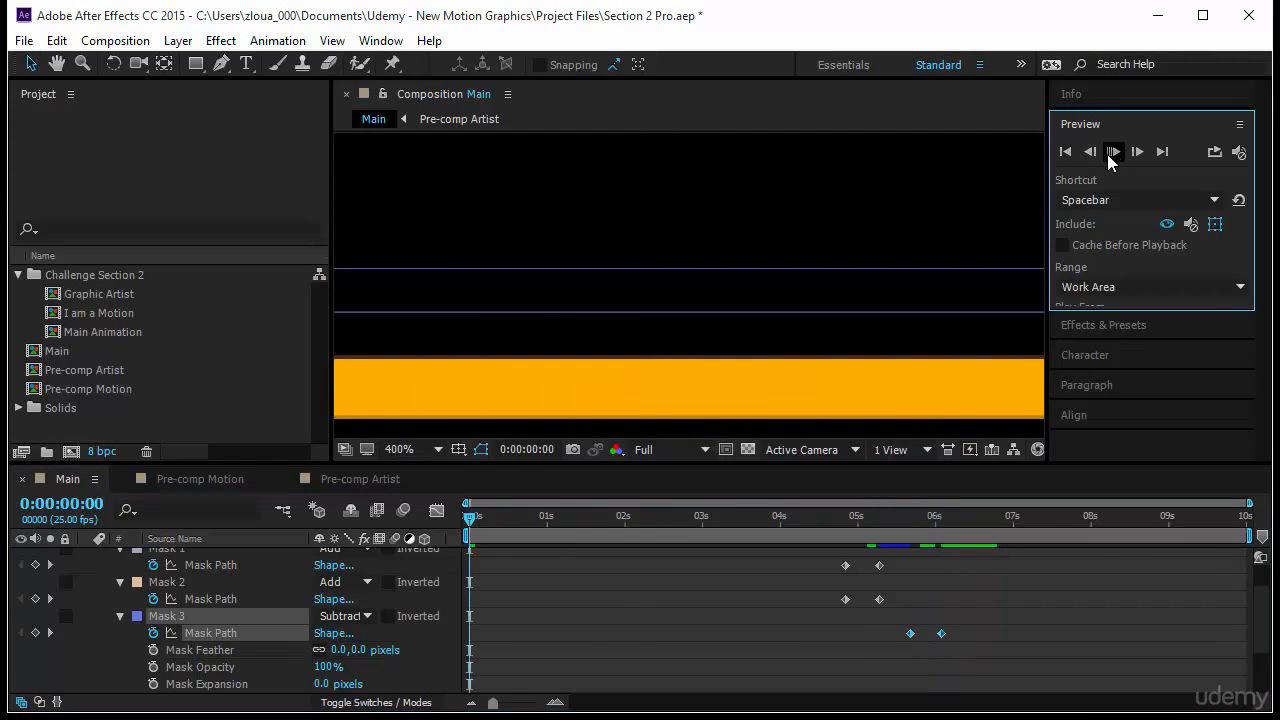
{"action": "left_click", "coordinate": [399, 449]}
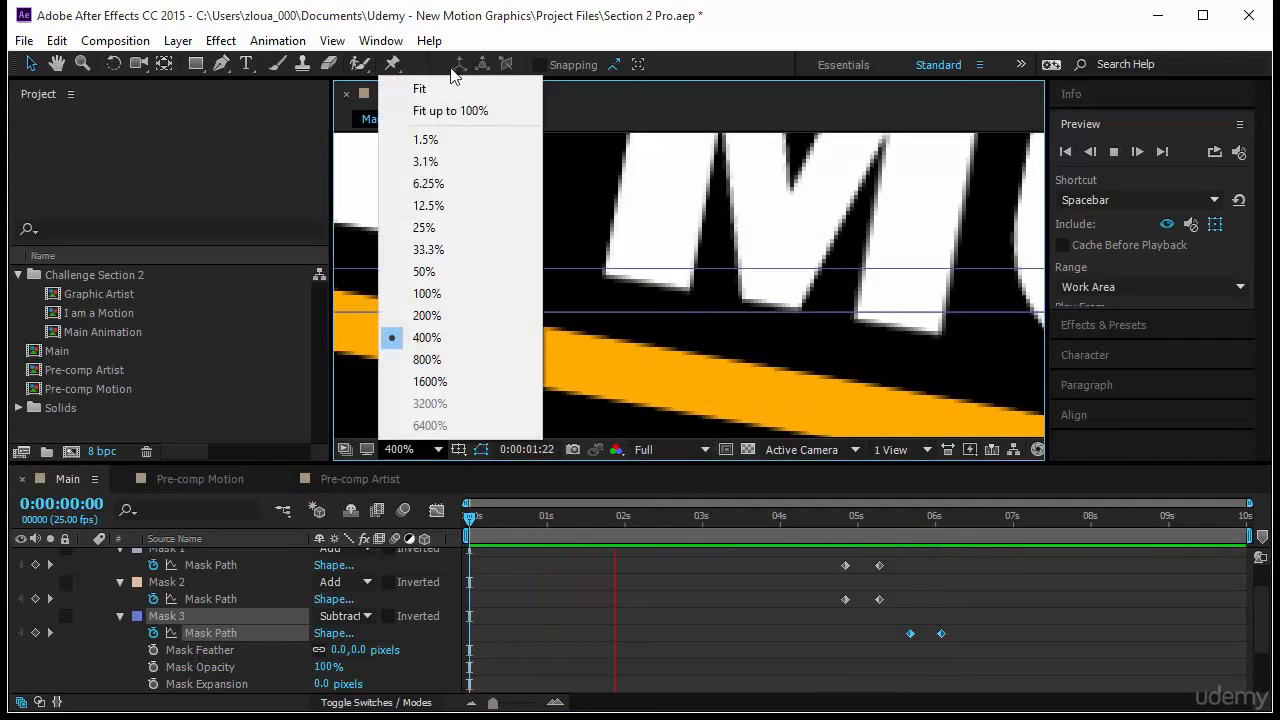
{"action": "left_click", "coordinate": [450, 111]}
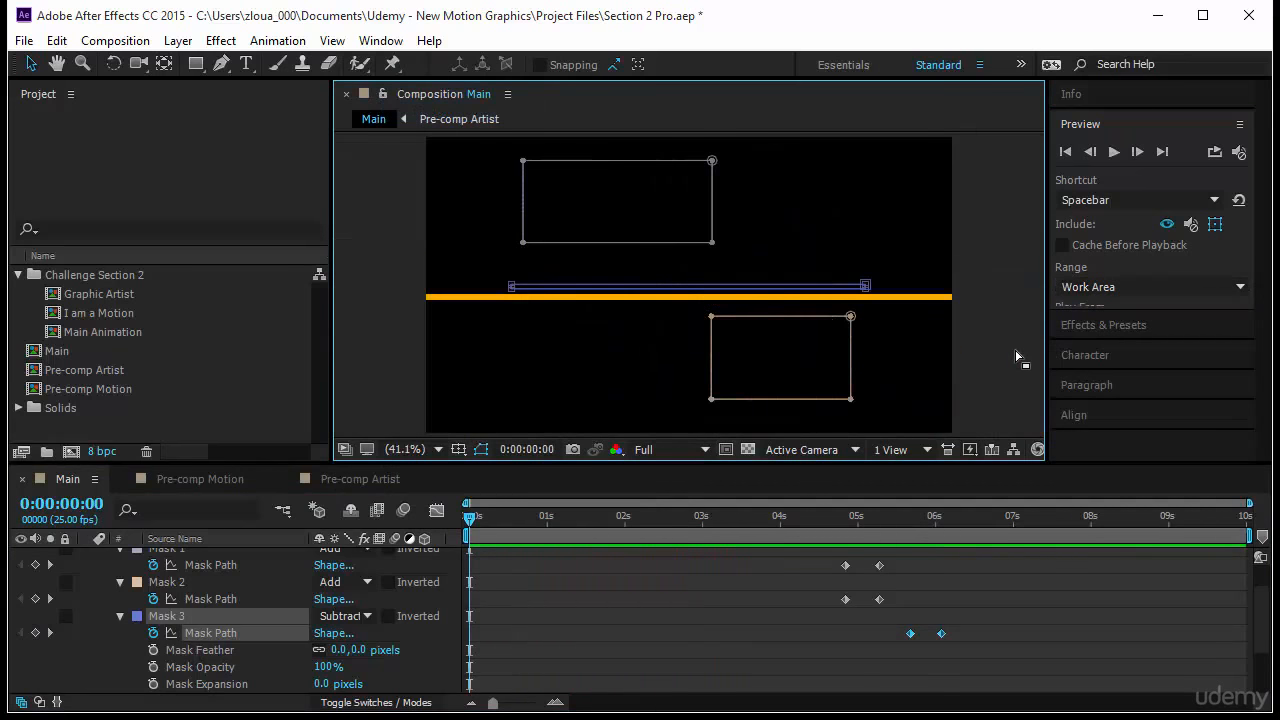
{"action": "key", "text": "F2"}
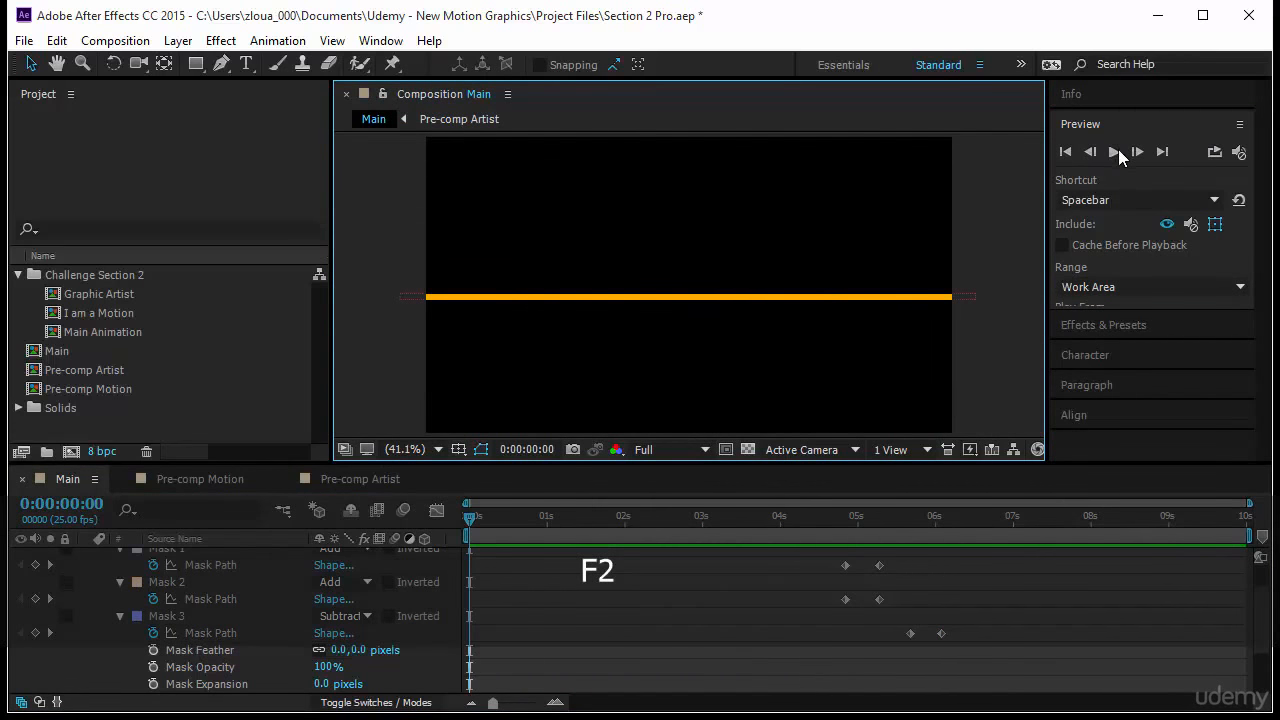
{"action": "left_click", "coordinate": [1063, 151]}
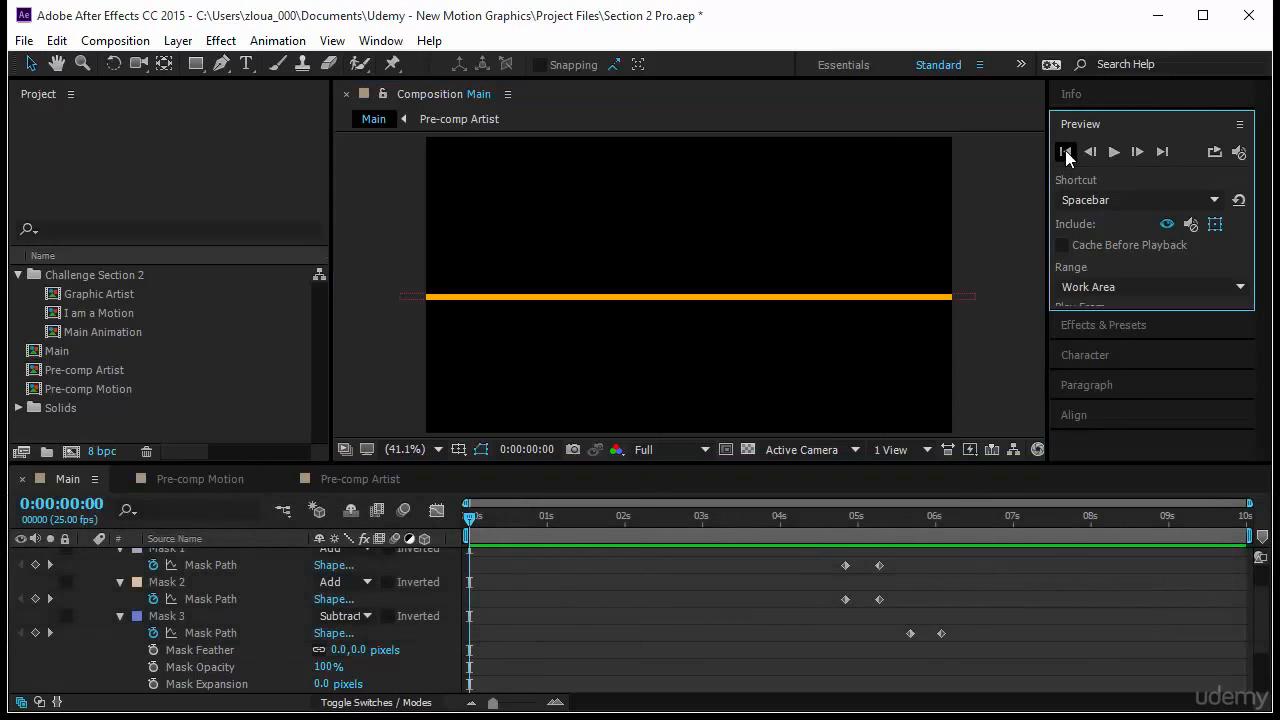
{"action": "key", "text": "space"}
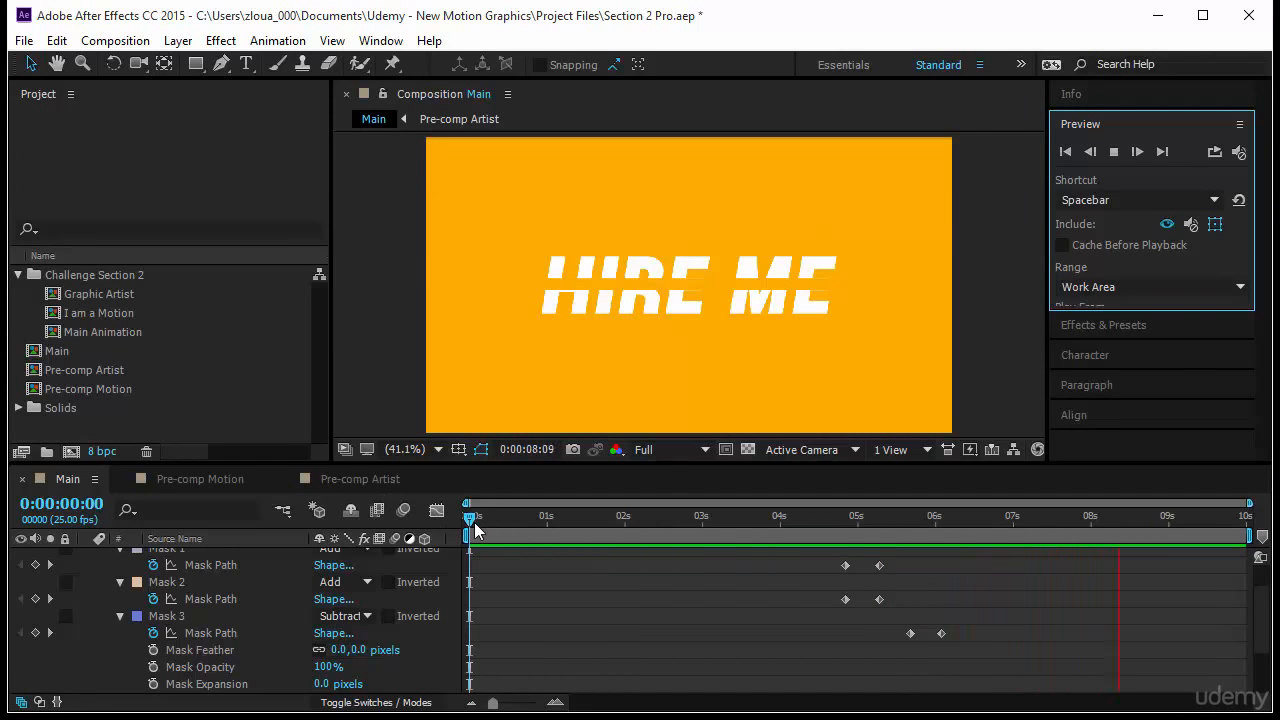
{"action": "left_click_drag", "start_coordinate": [474, 522], "coordinate": [970, 586]}
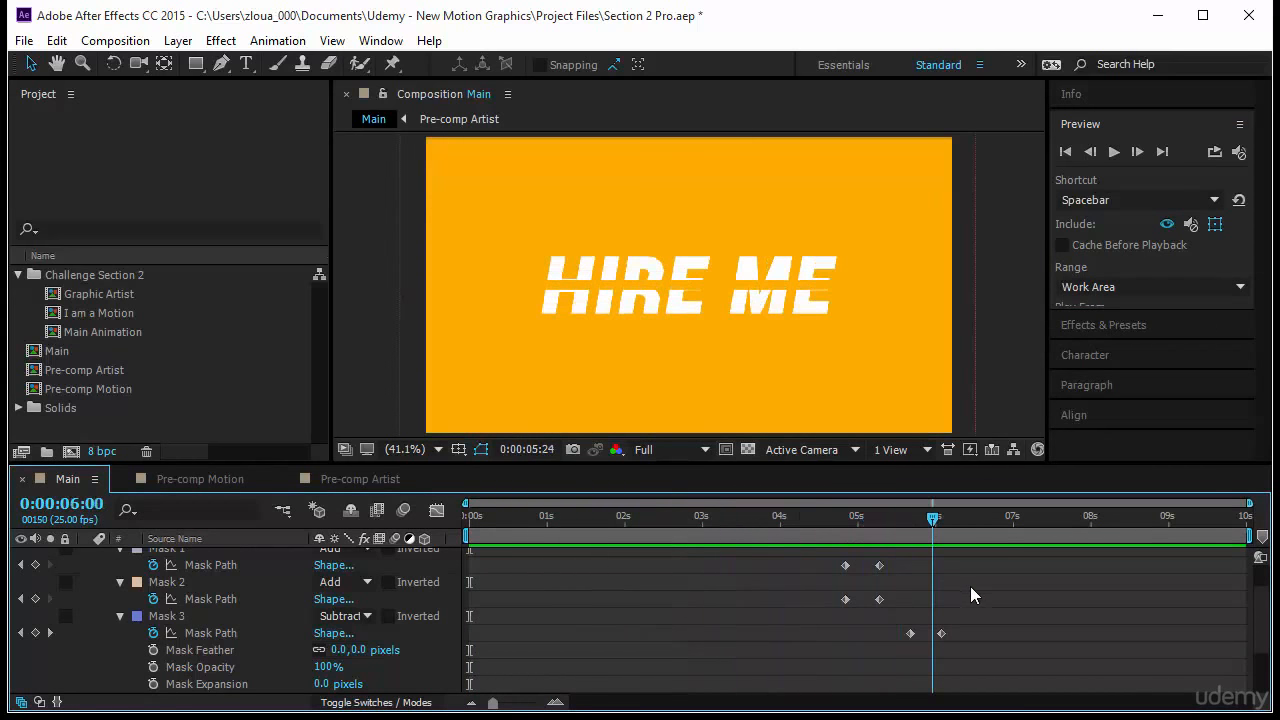